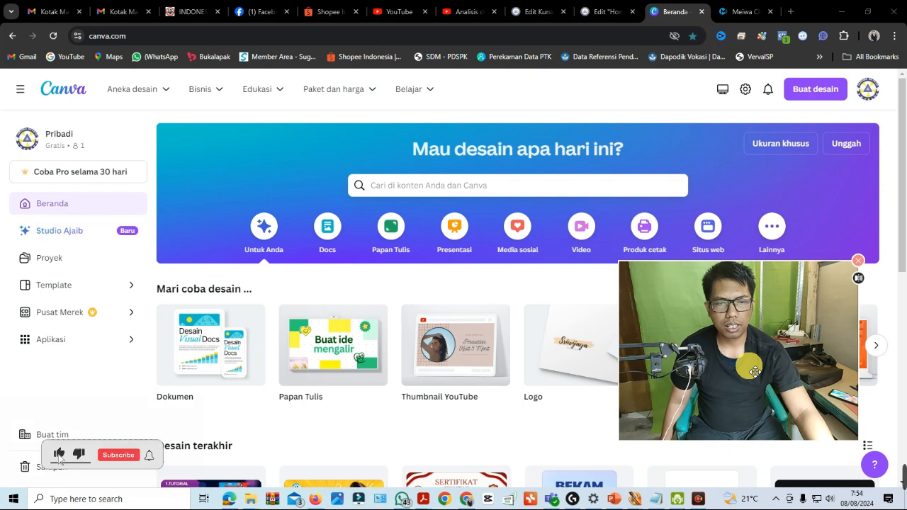
left_click_drag(693, 357, 478, 282)
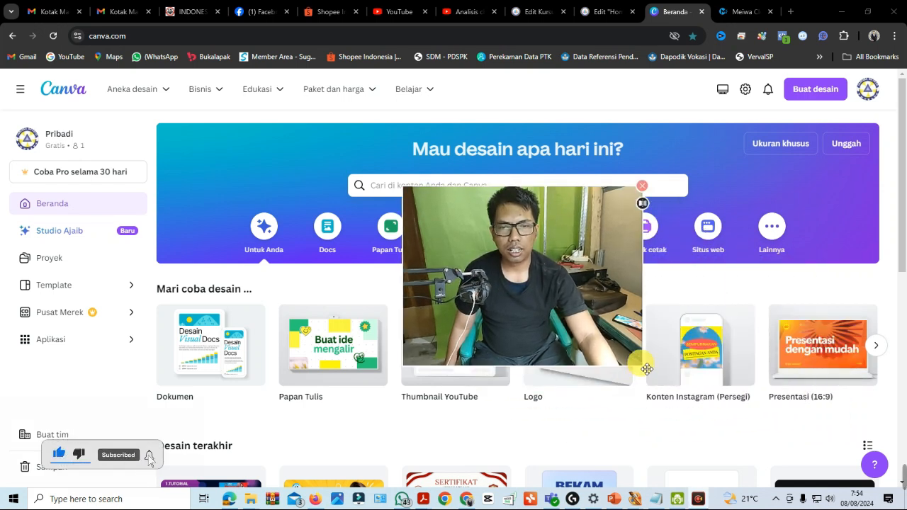
left_click_drag(644, 372, 822, 504)
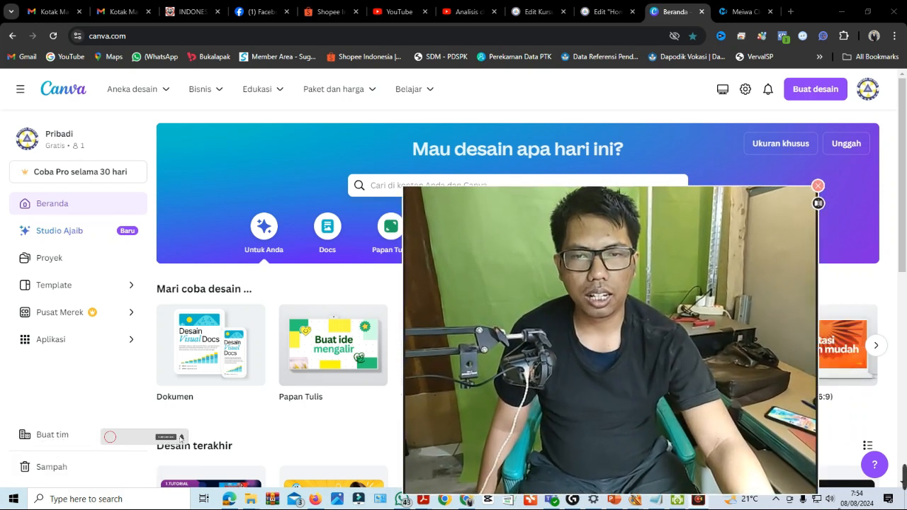
left_click_drag(405, 193, 169, 62)
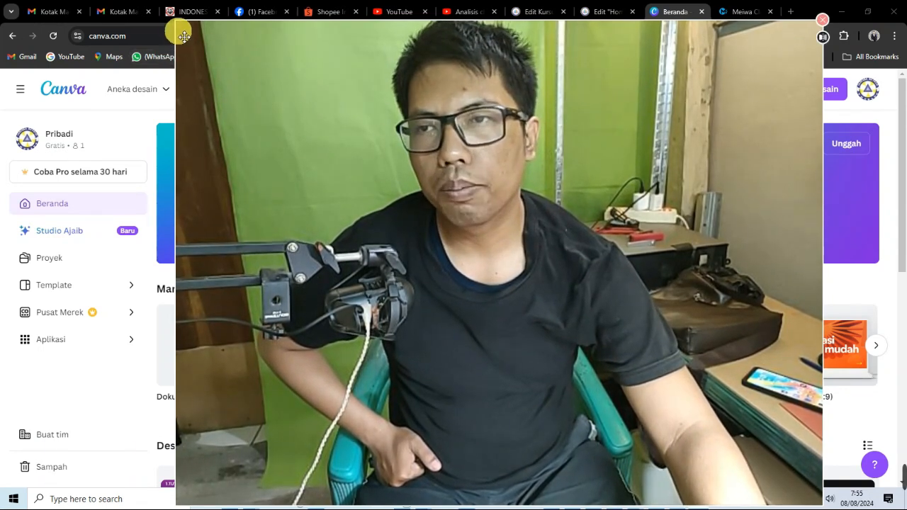
left_click_drag(177, 23, 653, 379)
left_click_drag(717, 440, 780, 440)
left_click_drag(719, 383, 679, 351)
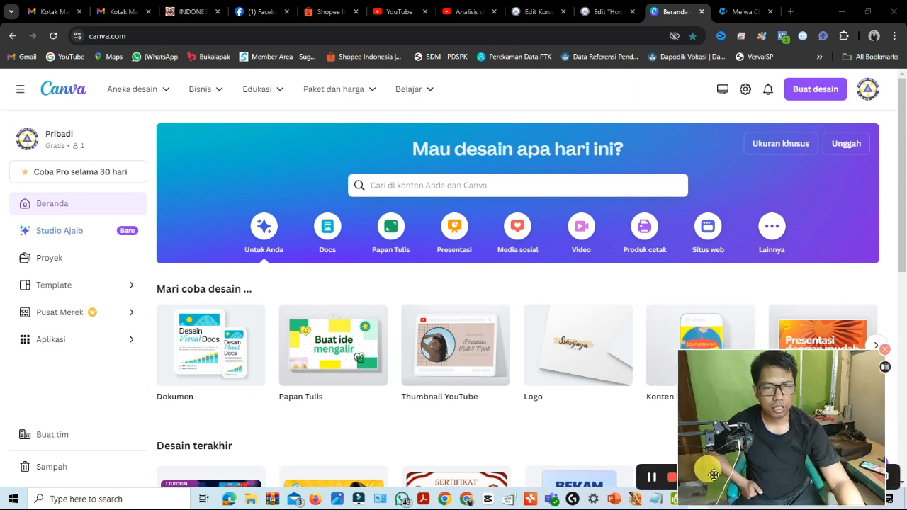
left_click_drag(668, 477, 51, 469)
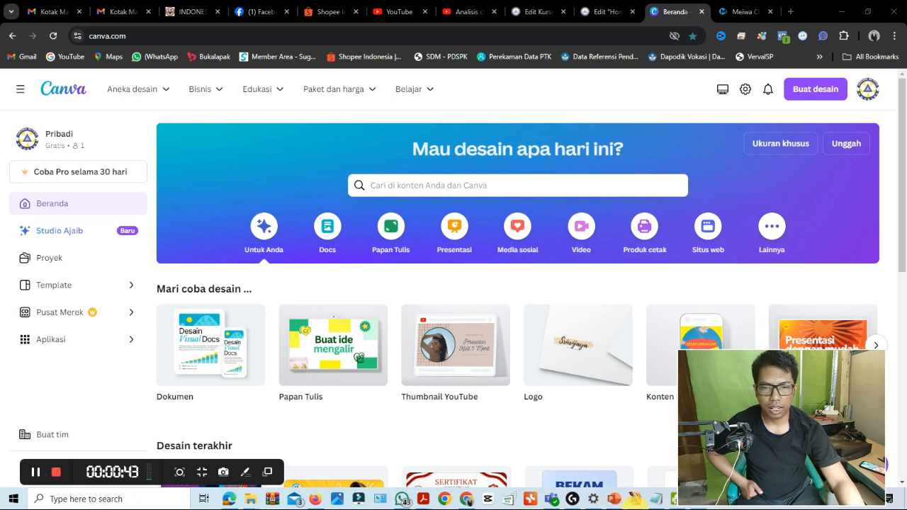
Switch to the PowerPoint presentation "fb ads materi project" and review the topic lists on the EPS1 and EPS 2 slides.
mouse_move(619, 505)
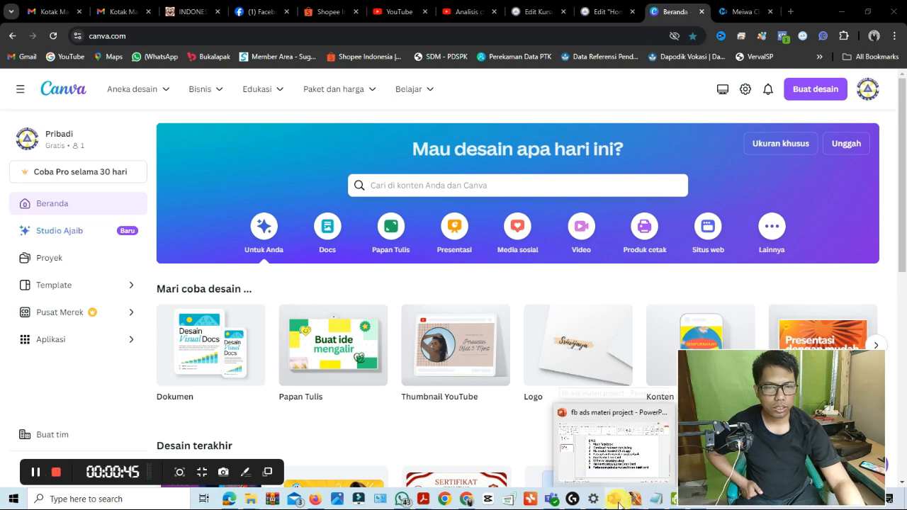
left_click(613, 440)
left_click_drag(813, 434, 827, 429)
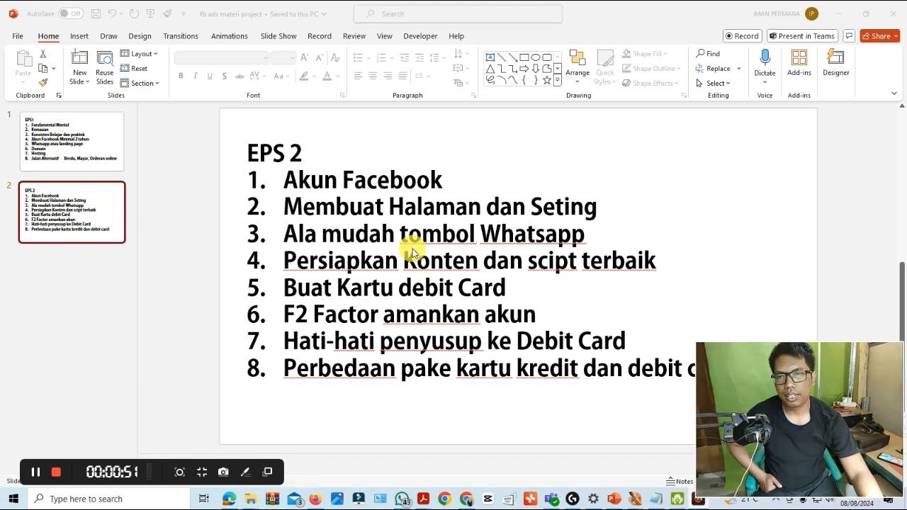
left_click(64, 146)
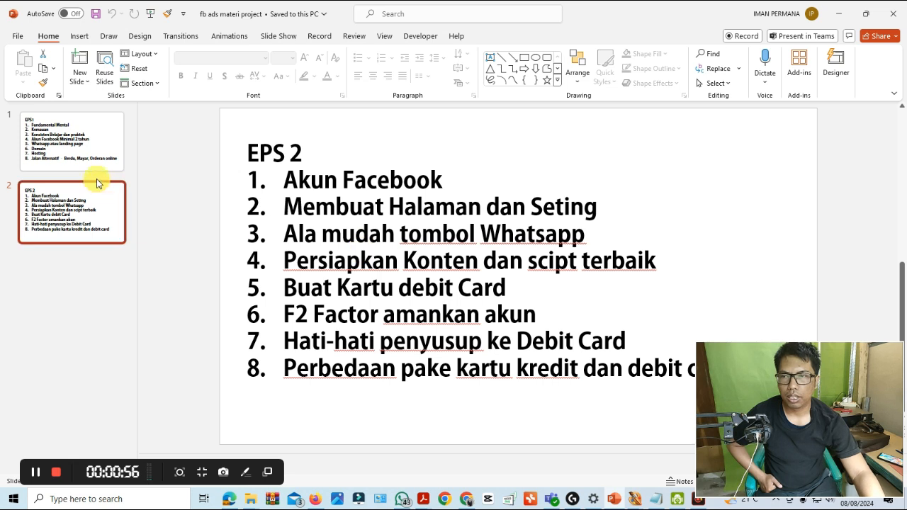
left_click(87, 152)
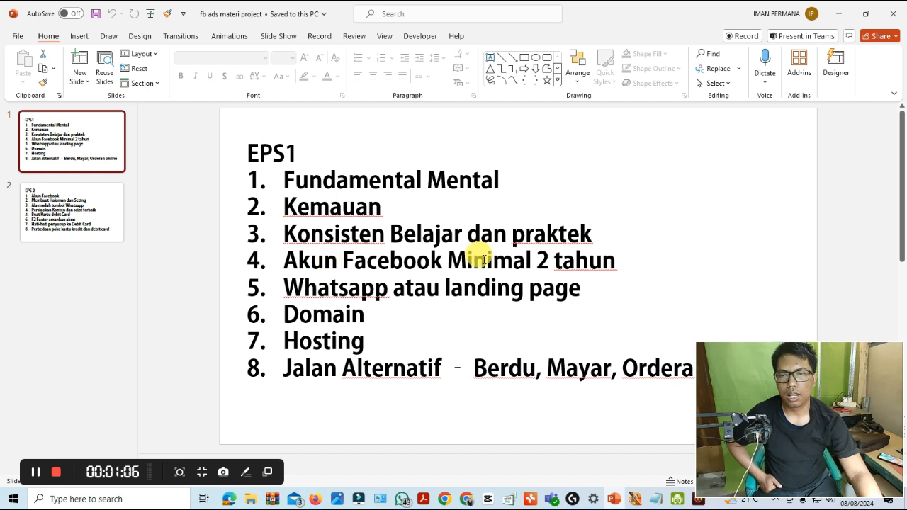
left_click(37, 198)
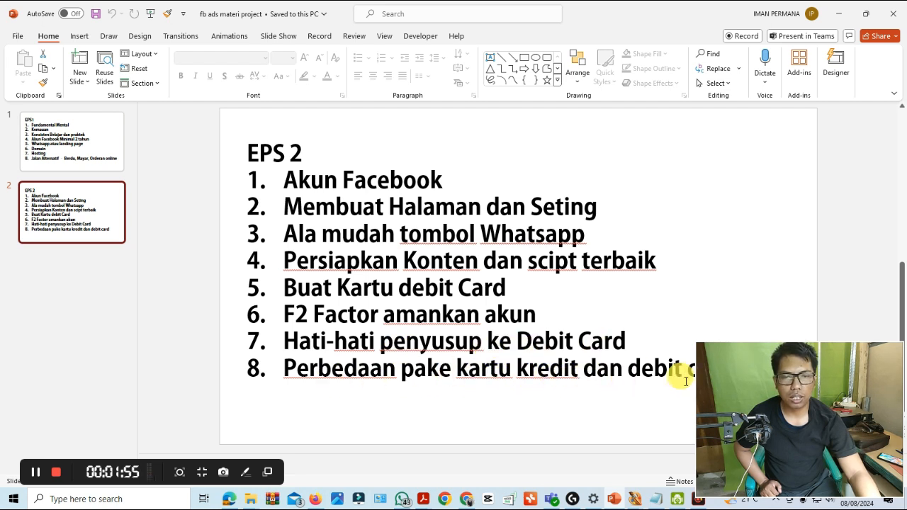
left_click_drag(824, 388, 753, 394)
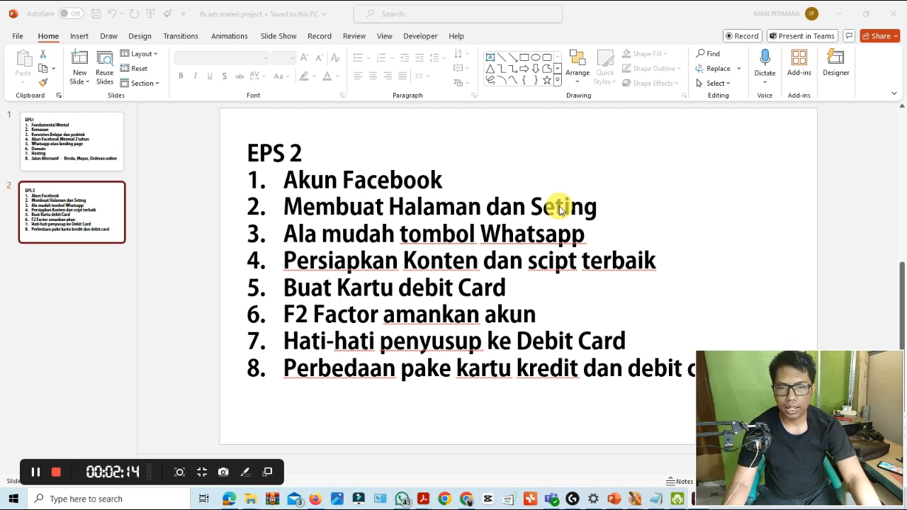
Switch to Facebook in Chrome, change the active profile to Yeskas.co.id and open its page.
mouse_move(467, 500)
left_click(462, 478)
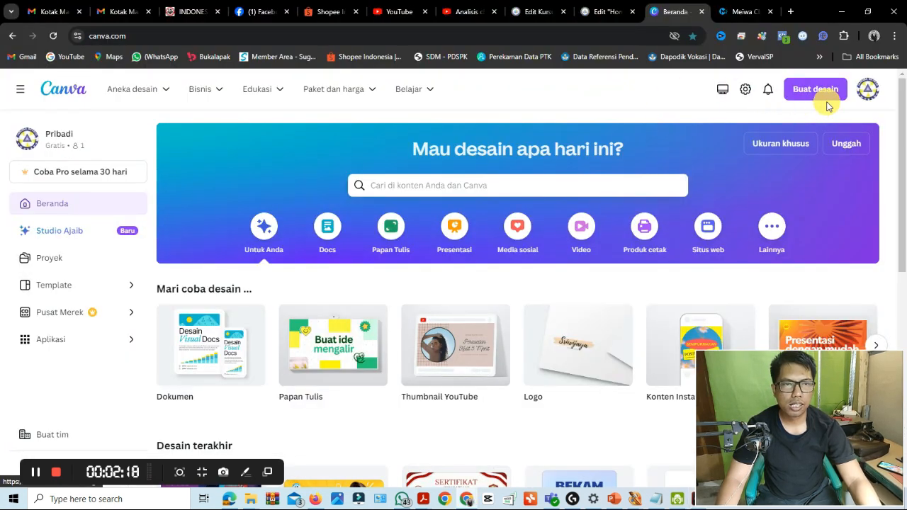
left_click(259, 12)
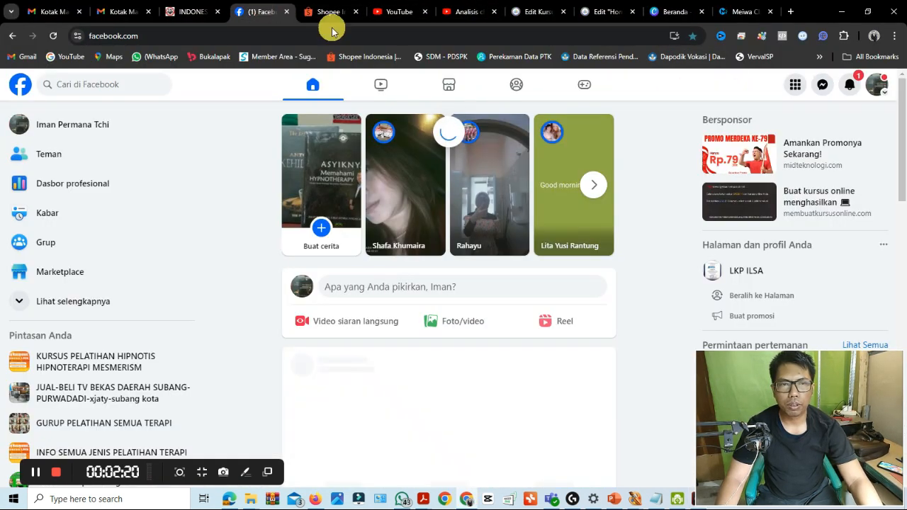
left_click(850, 84)
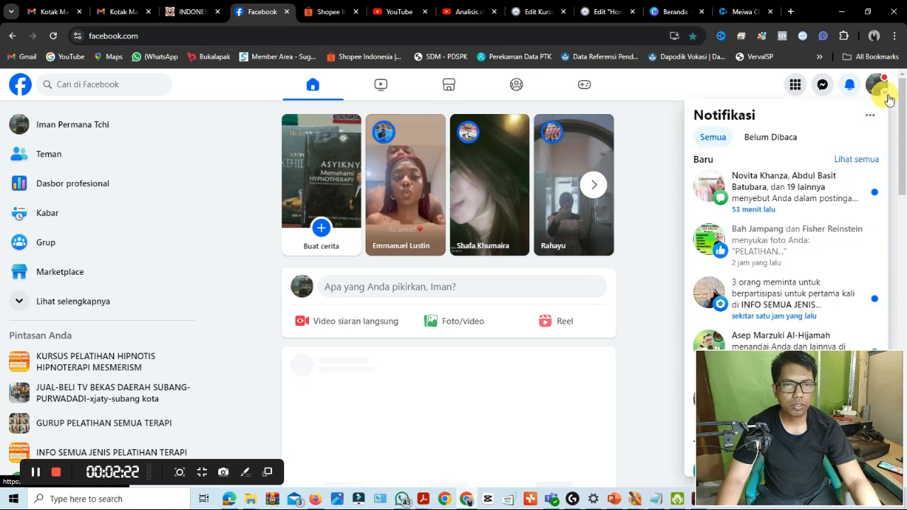
left_click(879, 85)
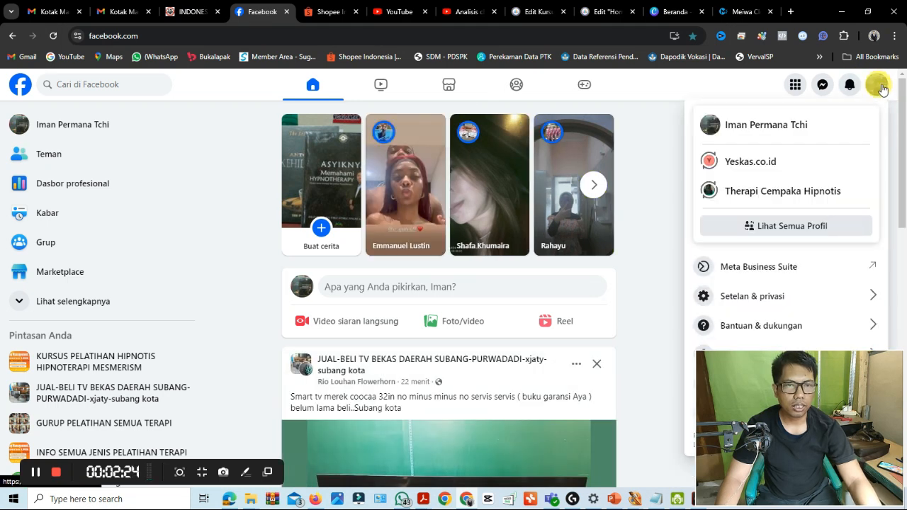
left_click(778, 163)
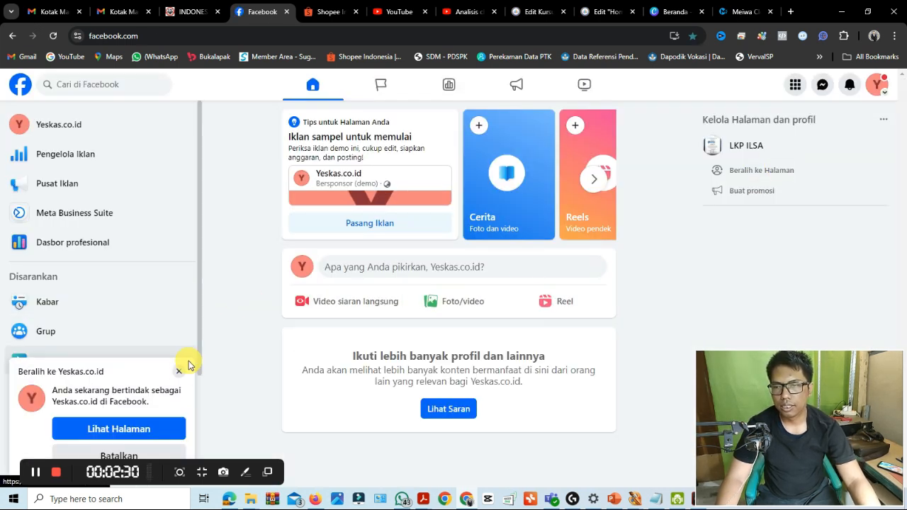
scroll(148, 312, "down", 2)
scroll(148, 311, "up", 2)
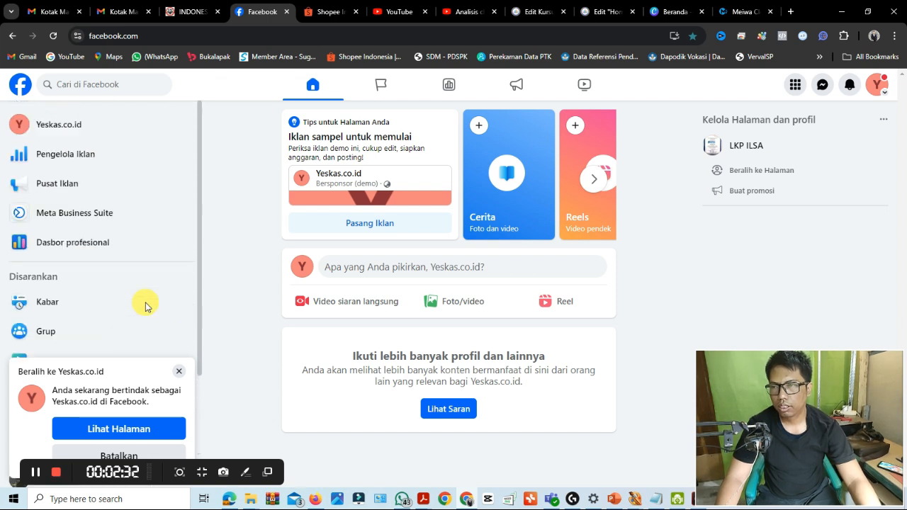
left_click(67, 125)
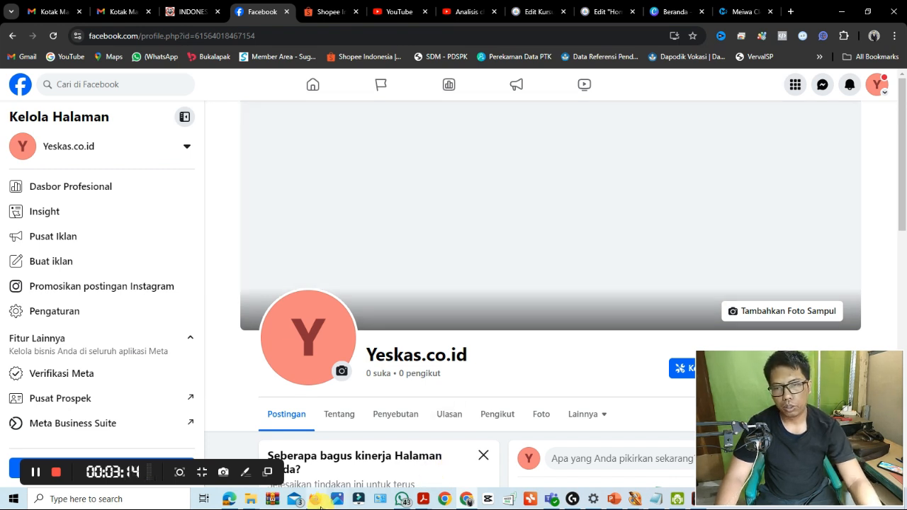
Switch to Firefox and open the Canva homepage from the Google results in a new tab.
mouse_move(314, 503)
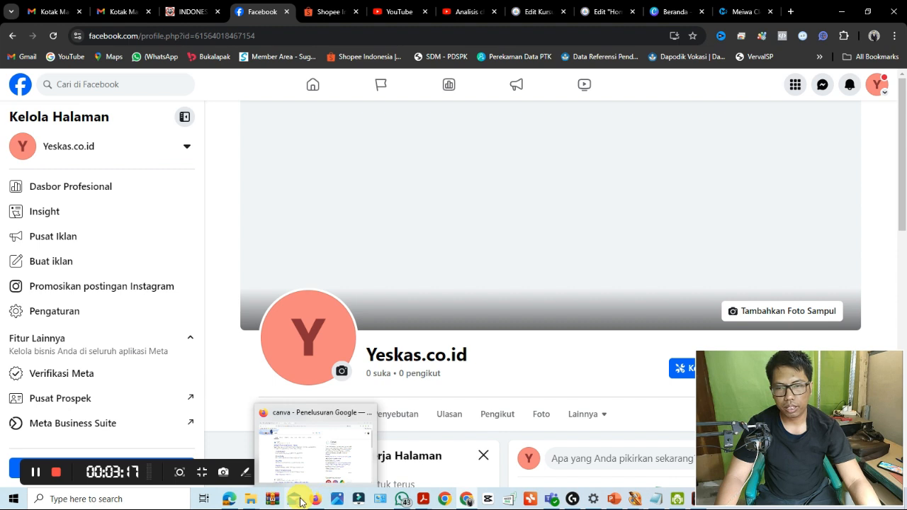
left_click(310, 471)
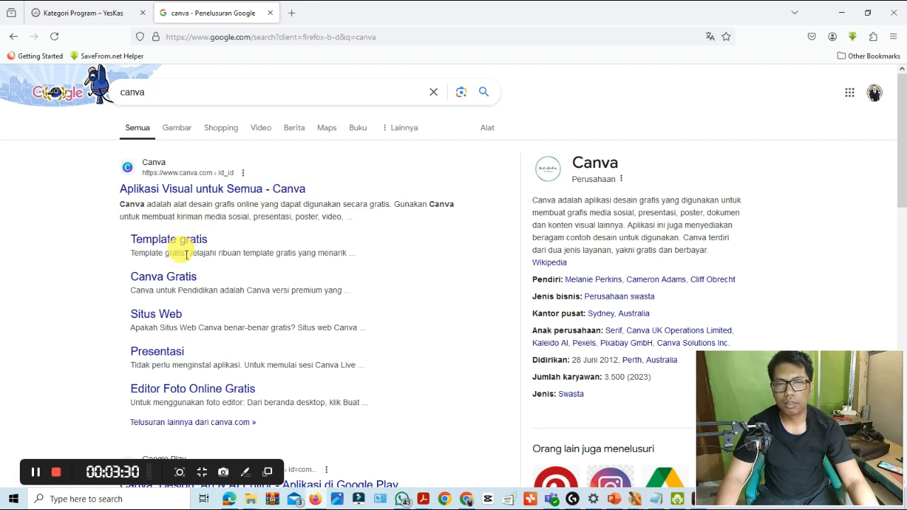
right_click(208, 174)
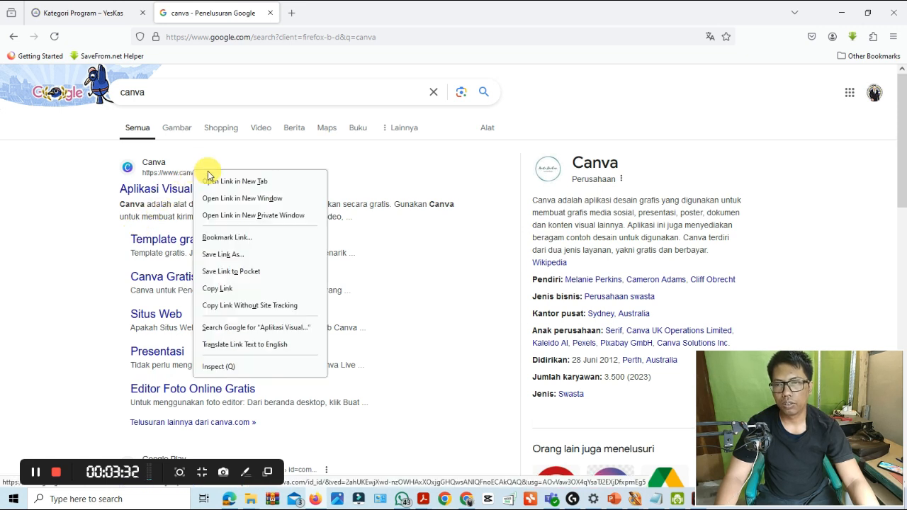
left_click(238, 180)
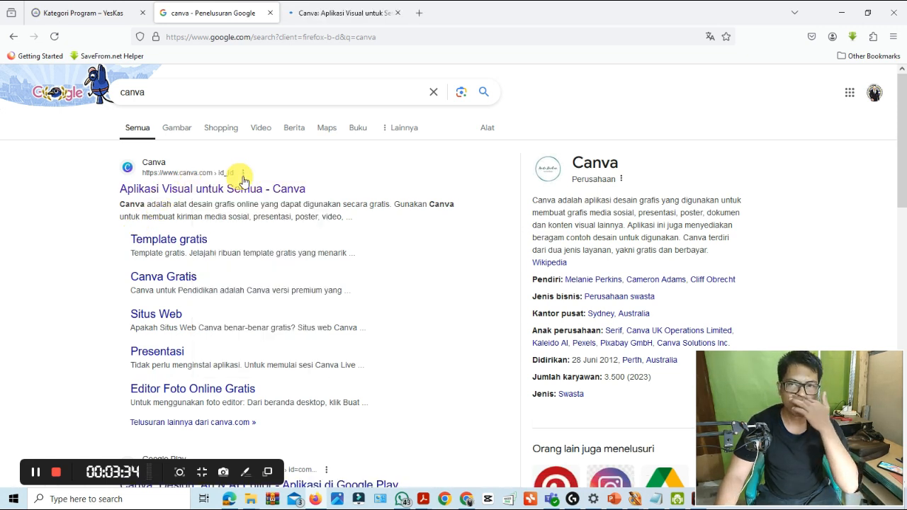
left_click(365, 15)
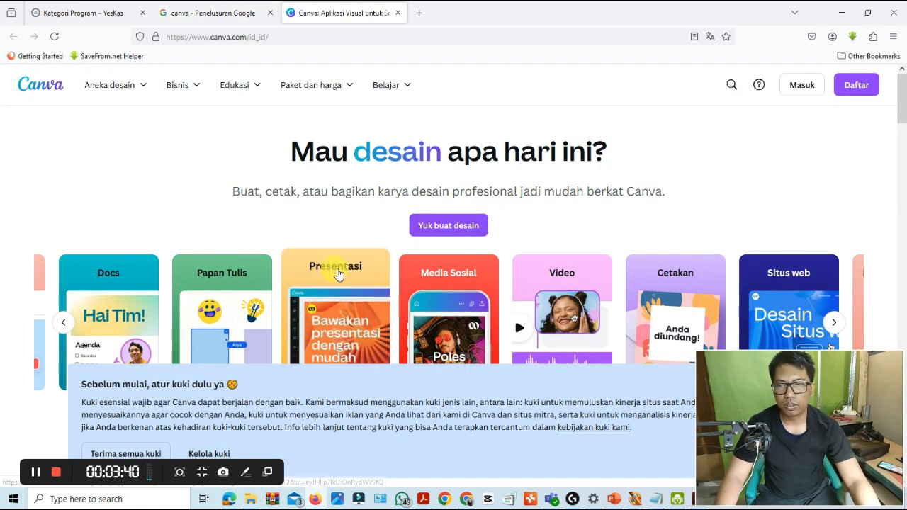
Look through the Canva homepage and accept all cookies.
scroll(337, 273, "down", 5)
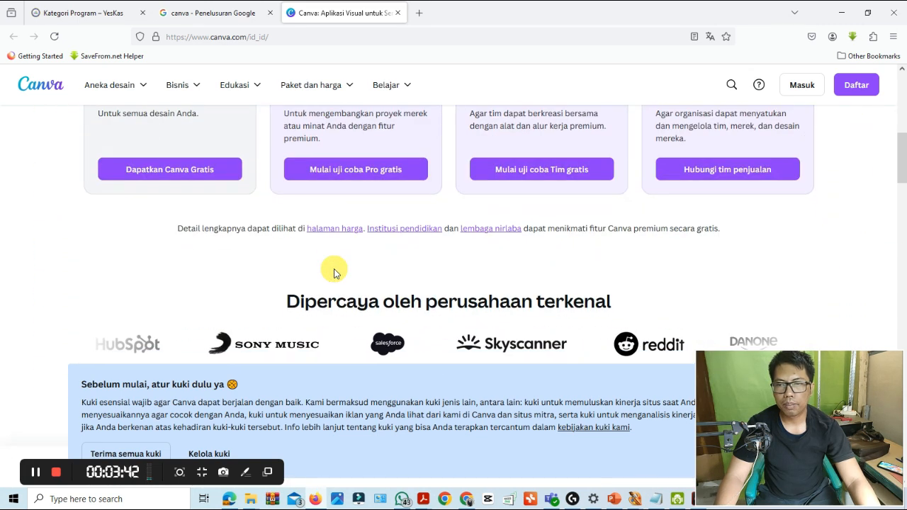
scroll(334, 269, "down", 3)
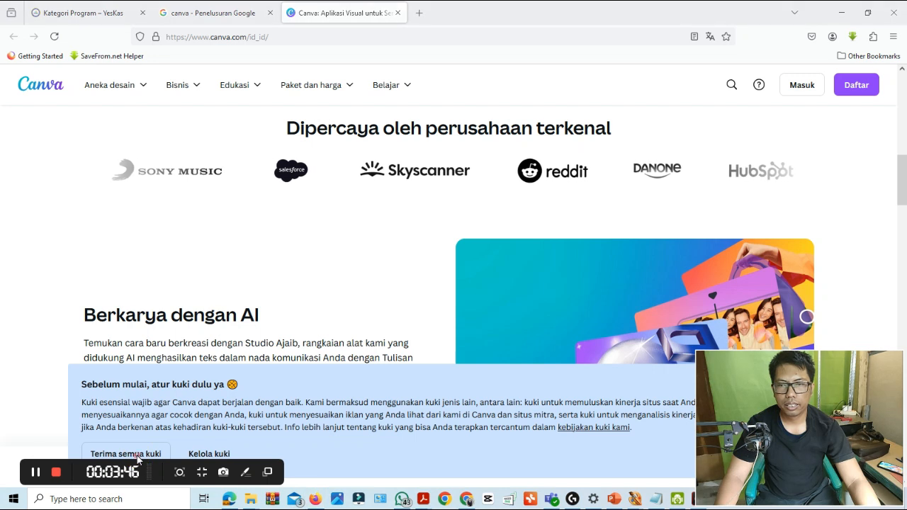
left_click(136, 457)
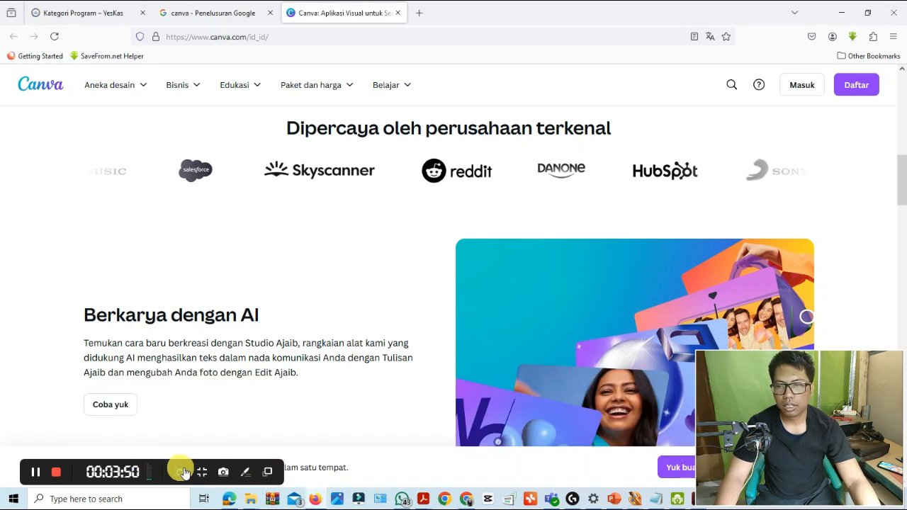
left_click_drag(170, 471, 145, 489)
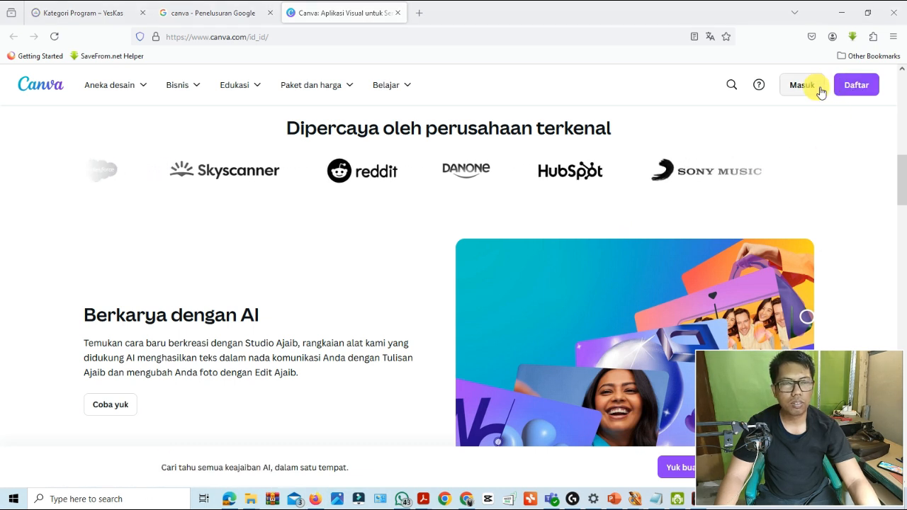
Sign up for Canva with Google, using the second listed Google account, and approve the login.
left_click(856, 85)
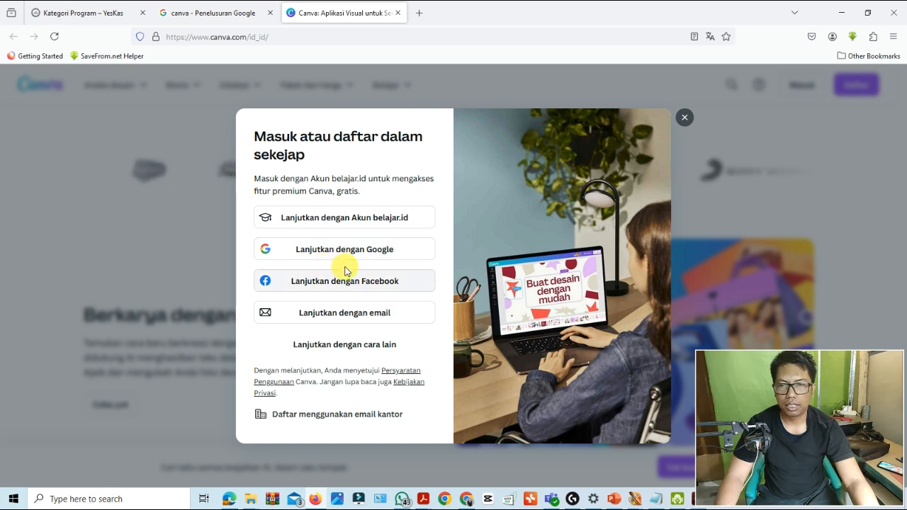
left_click(367, 250)
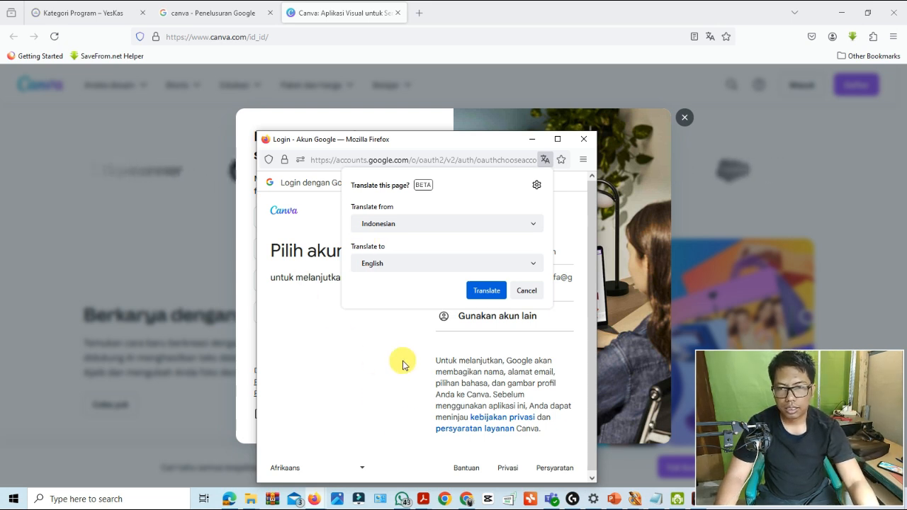
left_click(567, 187)
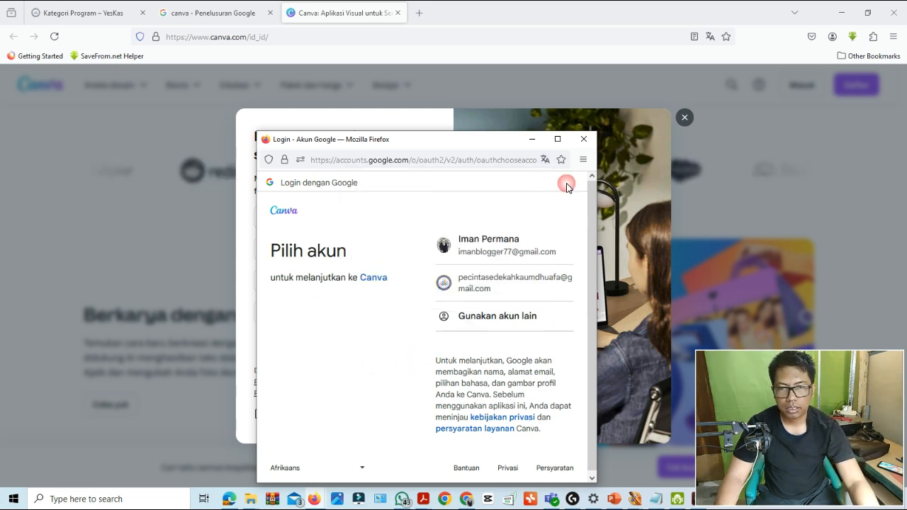
left_click(503, 282)
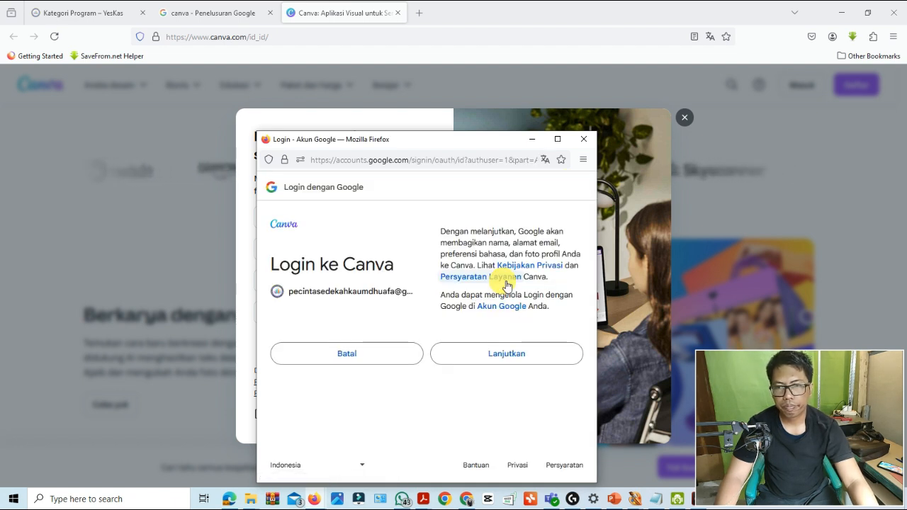
left_click(523, 355)
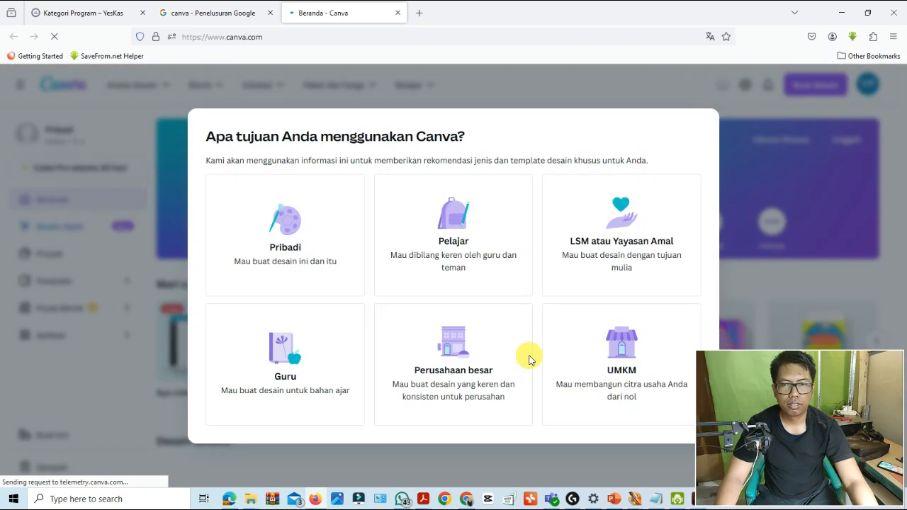
Choose Pribadi as the purpose for using Canva, view the Canva Pro trial plans and skip the offer.
left_click(299, 238)
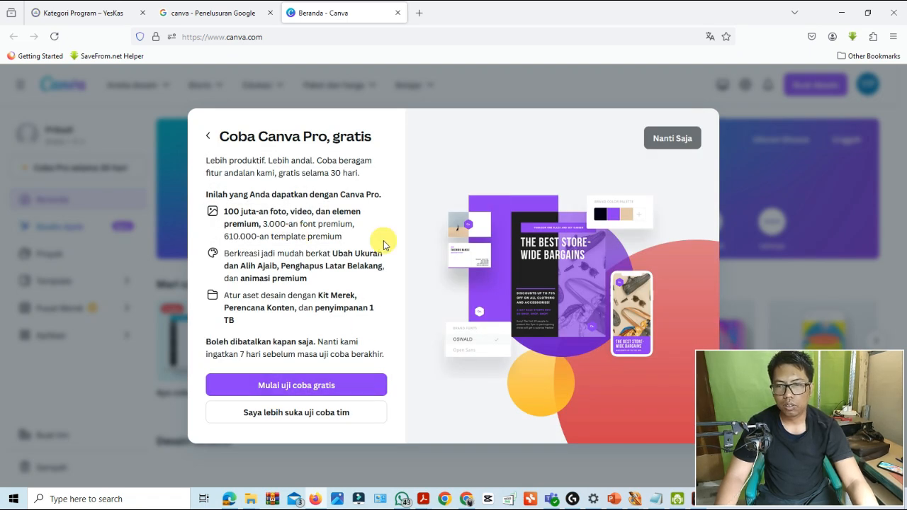
left_click(282, 387)
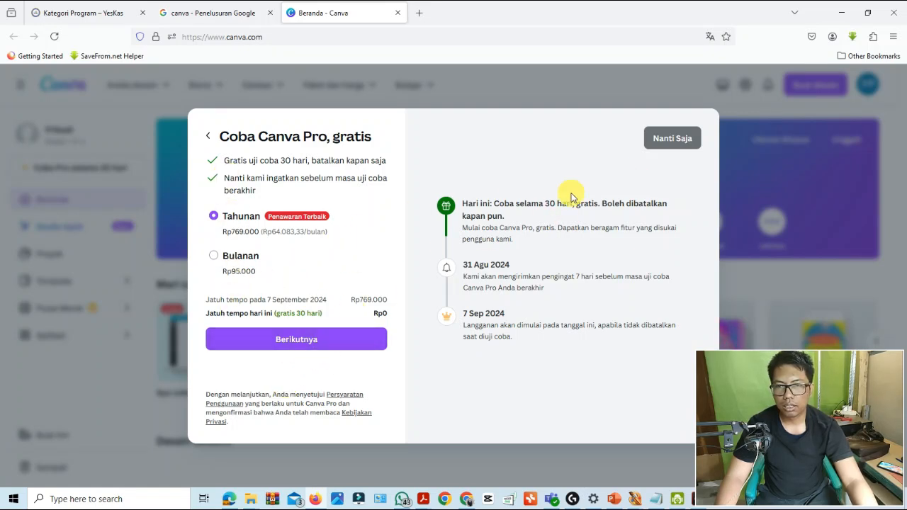
left_click(674, 139)
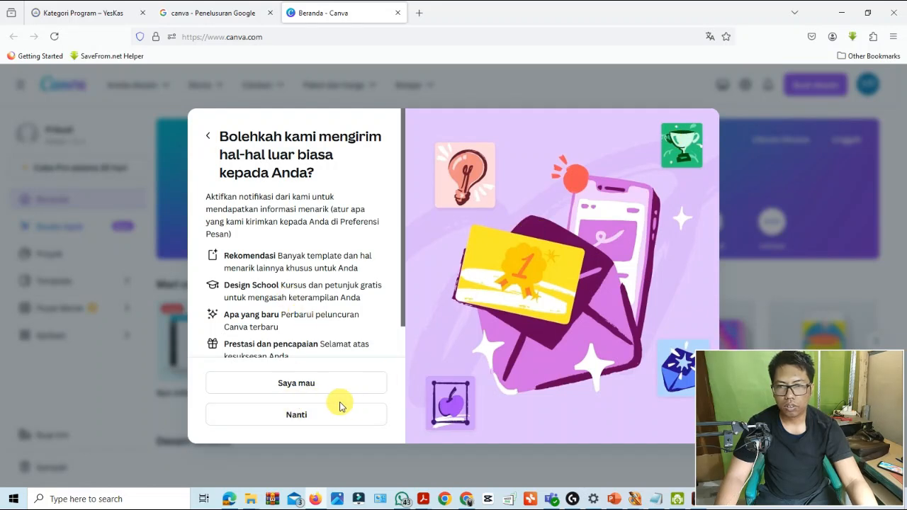
Put off the notification offer with Nanti and open the account settings (Pengaturan).
left_click(312, 418)
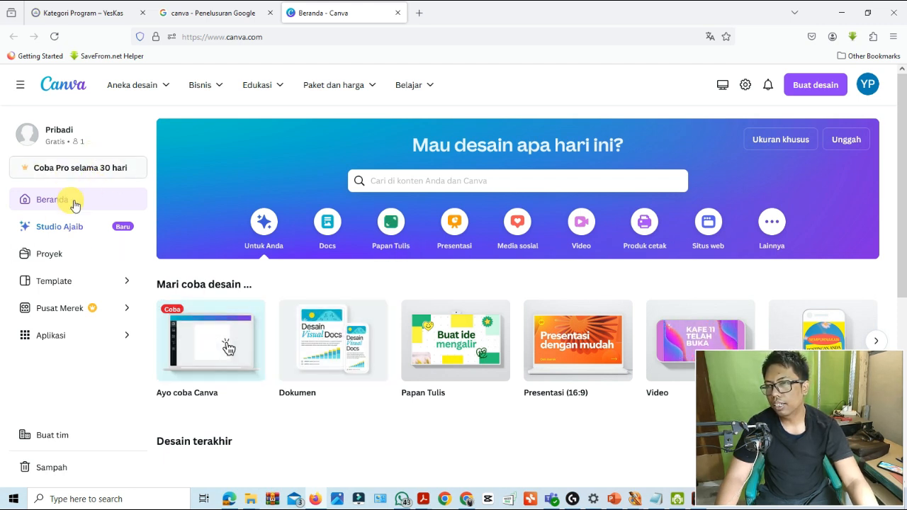
left_click(876, 94)
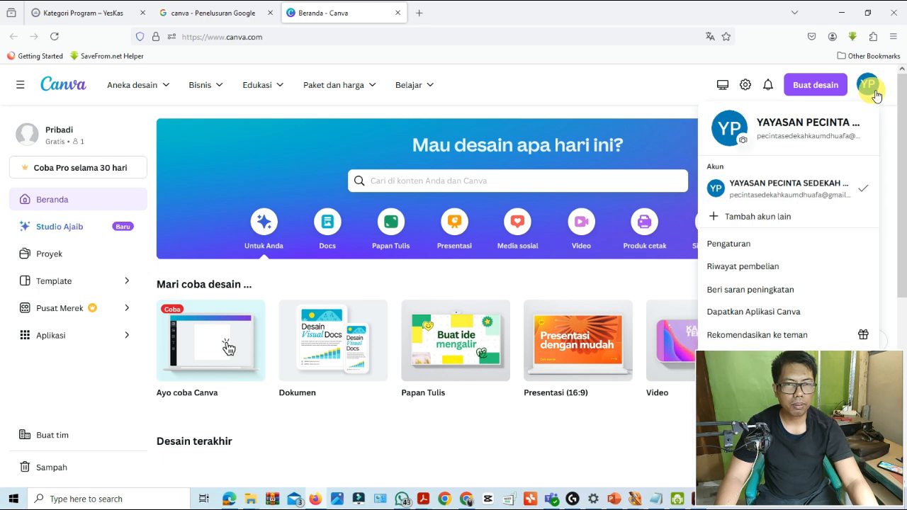
left_click(762, 253)
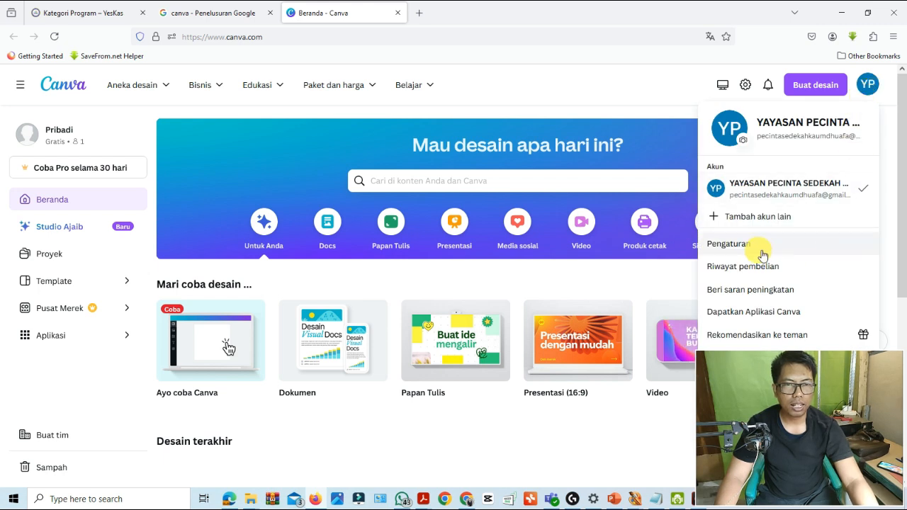
left_click(740, 248)
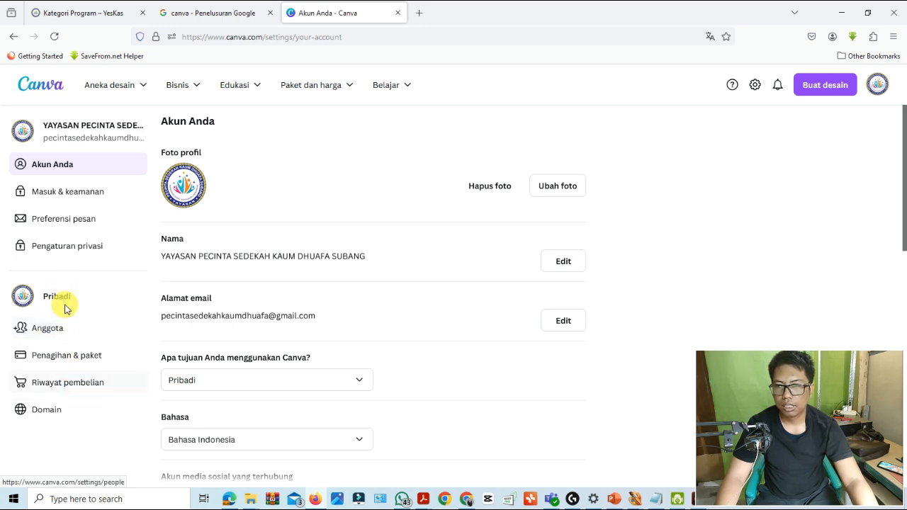
Look through the account details, message preferences and privacy settings, and return to the Canva home page.
scroll(362, 365, "down", 3)
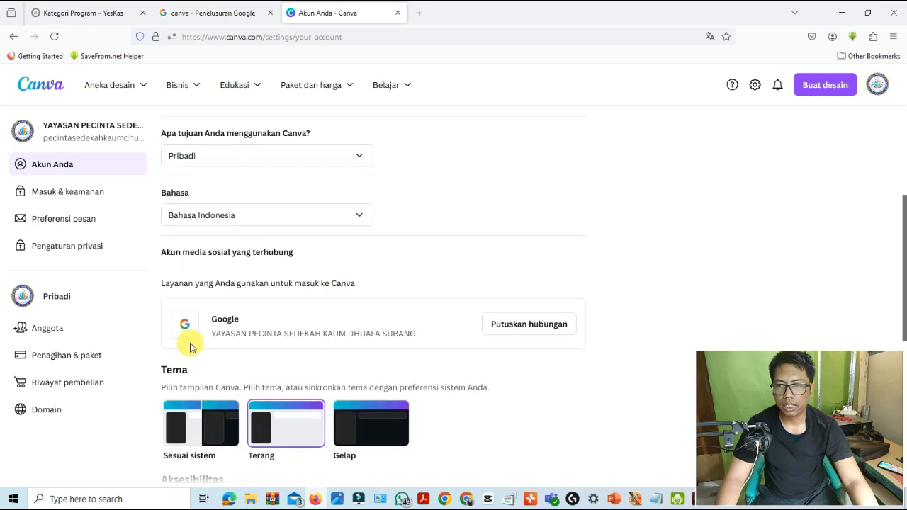
left_click(58, 224)
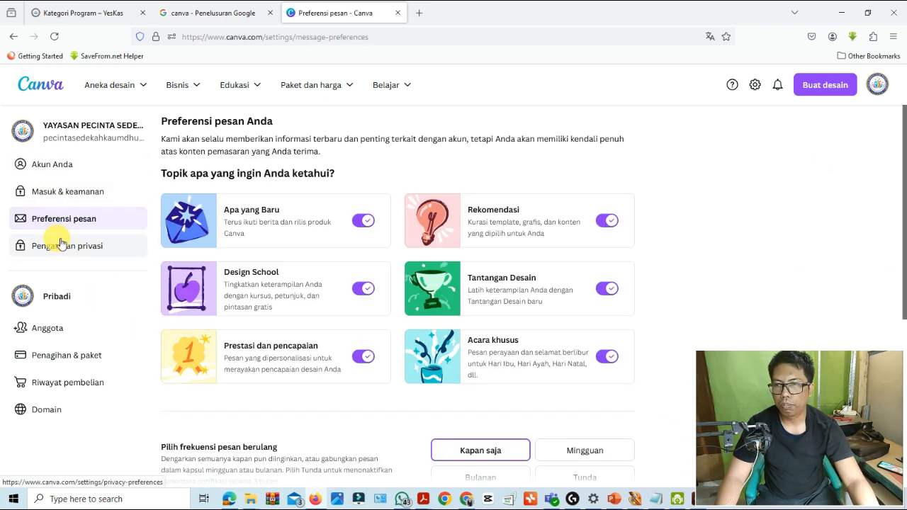
left_click(61, 245)
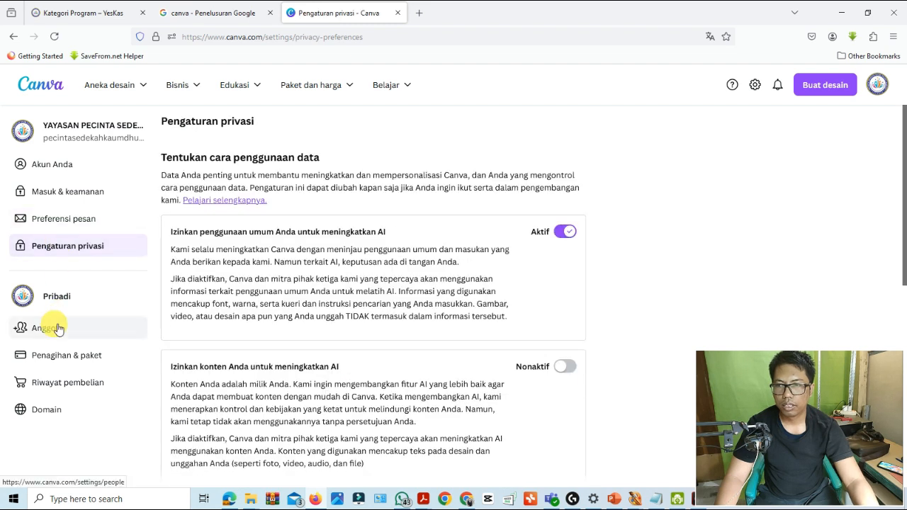
left_click(48, 90)
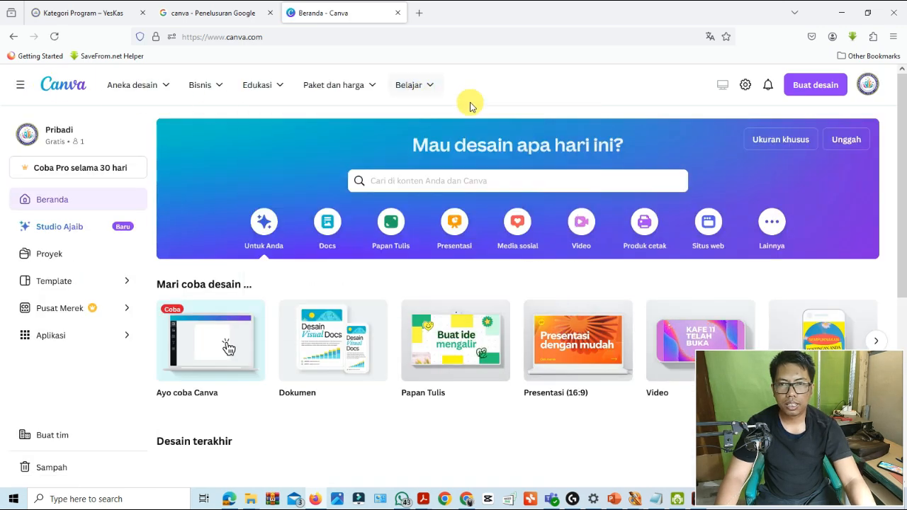
Search Canva's content for "logo".
left_click(486, 184)
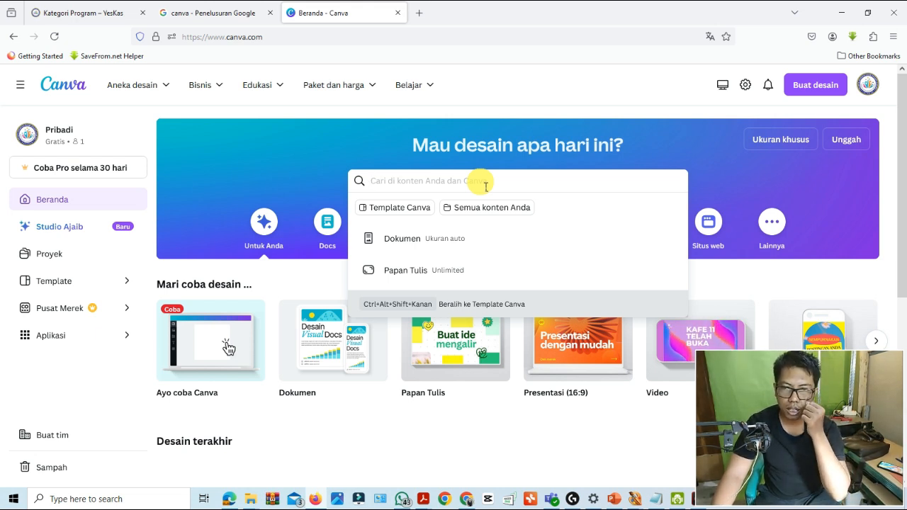
type("l")
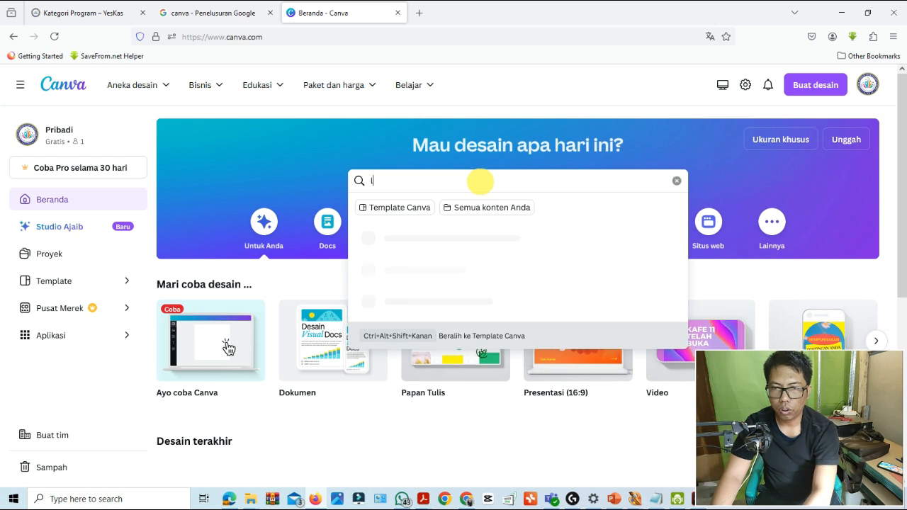
type("ogo")
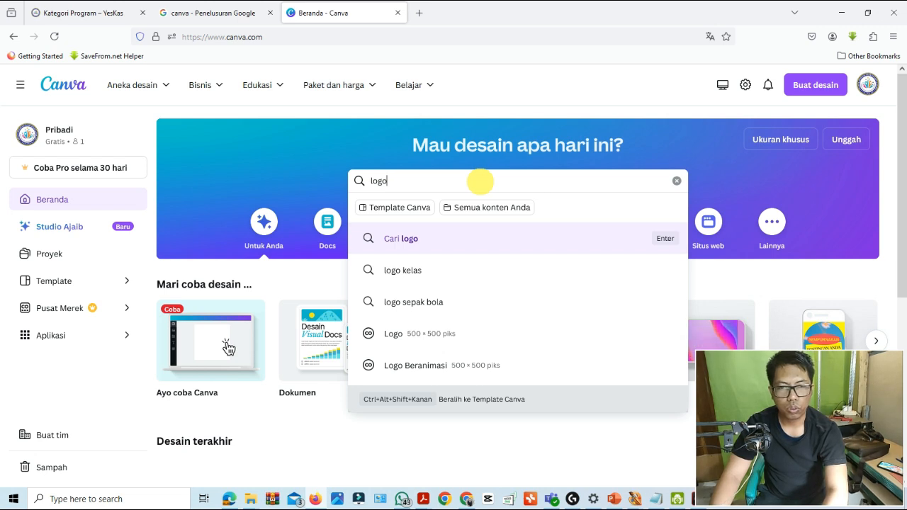
key("Return")
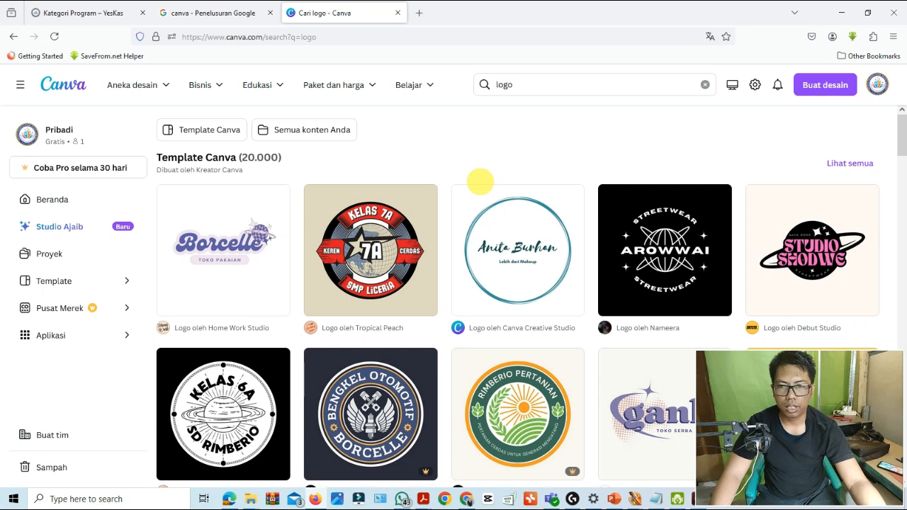
Look through the logo templates in the search results for a design to customize.
scroll(573, 308, "down", 3)
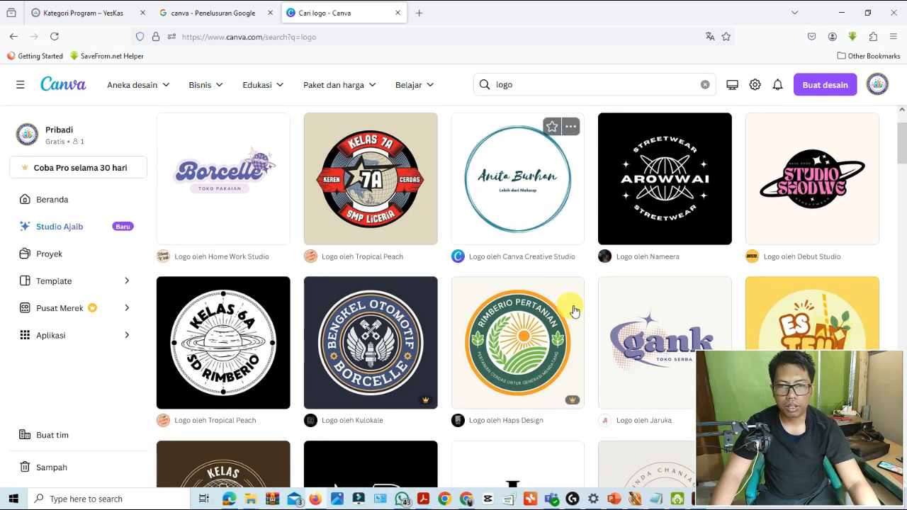
scroll(574, 311, "down", 5)
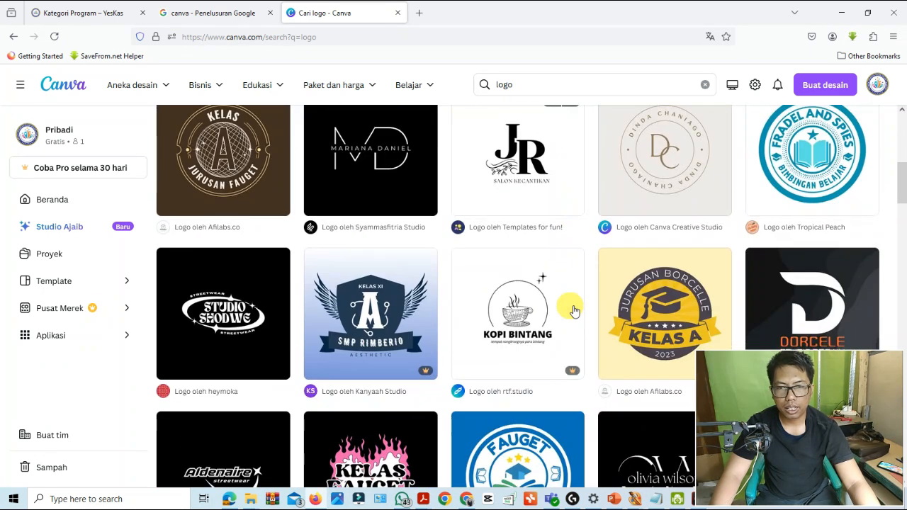
scroll(575, 311, "down", 1)
scroll(574, 310, "down", 4)
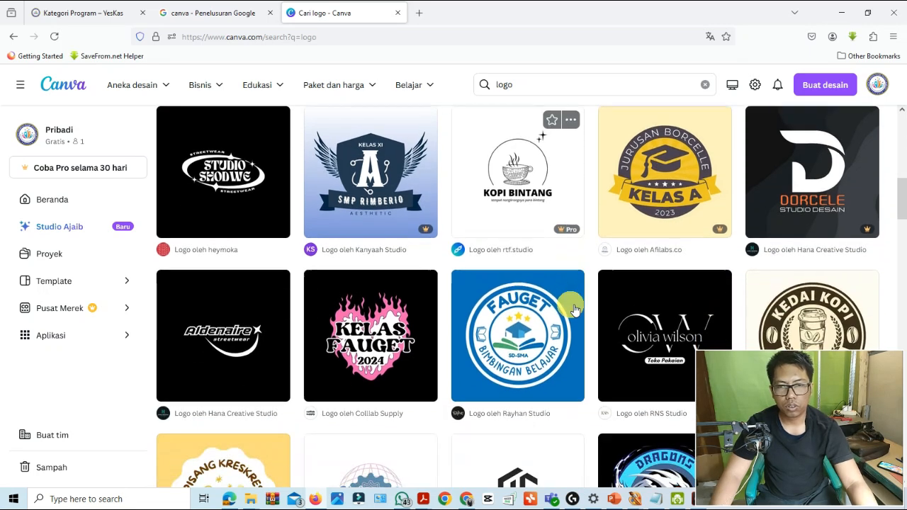
scroll(575, 311, "down", 2)
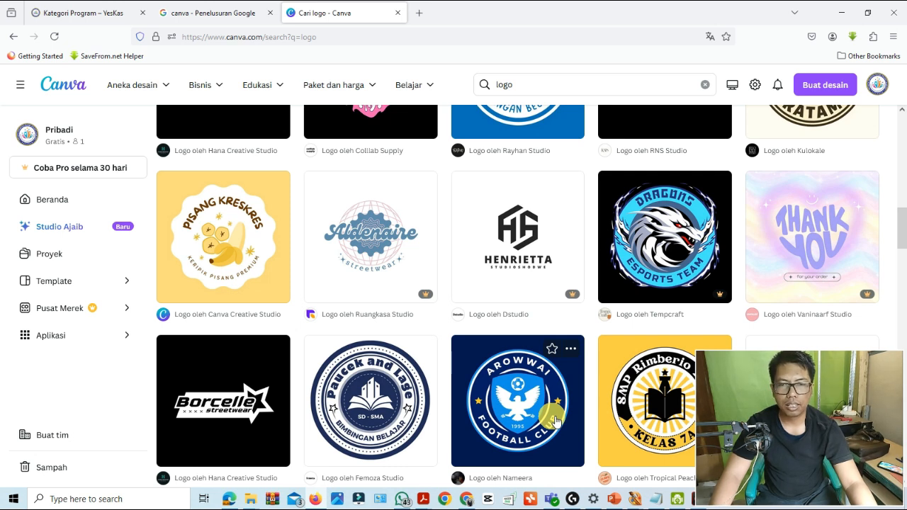
scroll(546, 383, "down", 3)
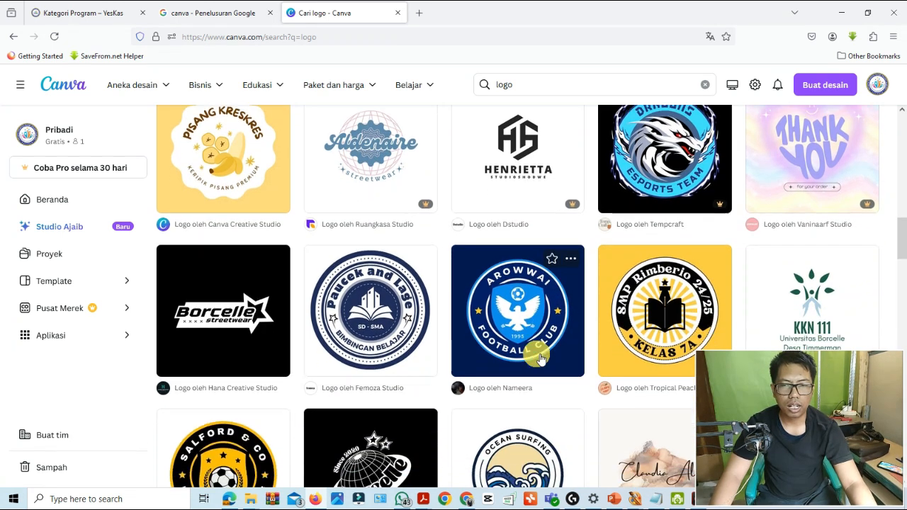
scroll(499, 335, "down", 2)
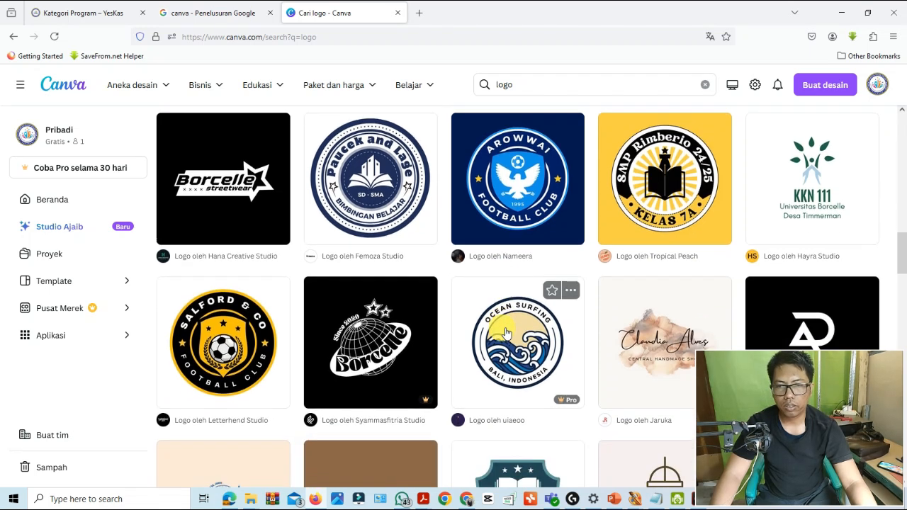
scroll(517, 326, "down", 5)
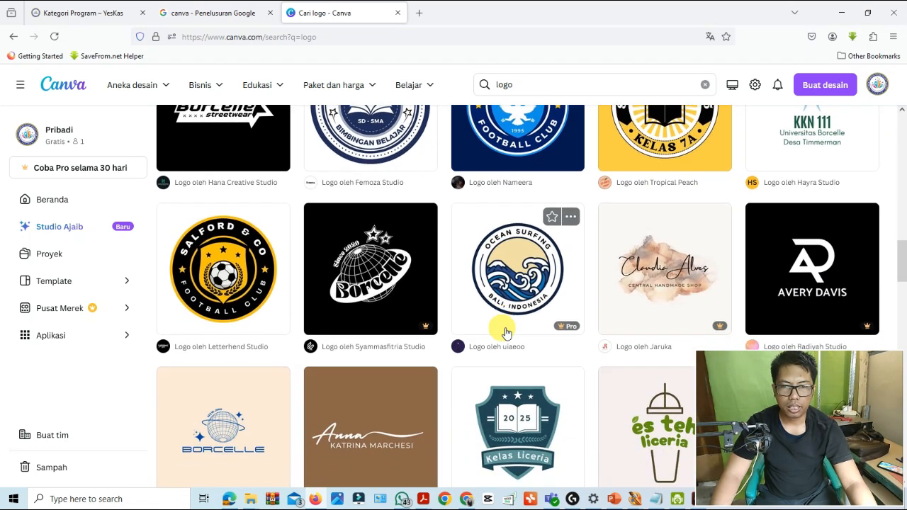
scroll(537, 319, "down", 5)
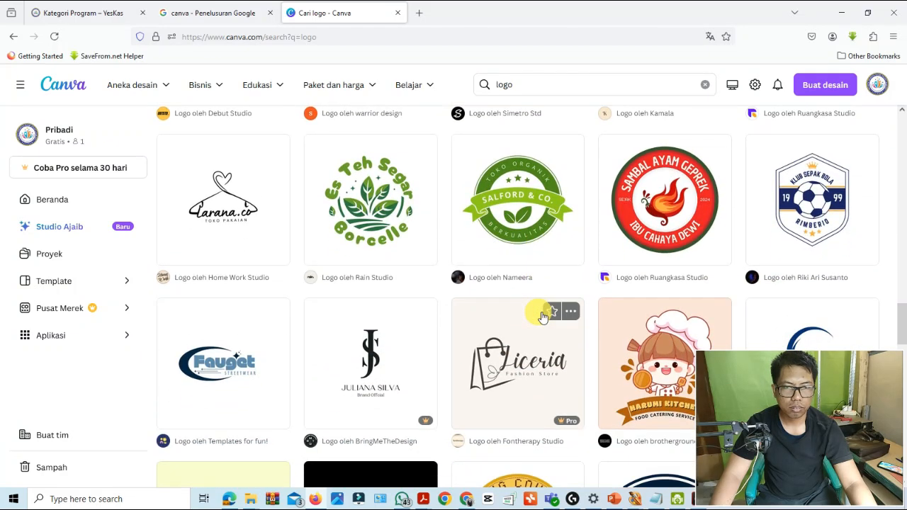
scroll(543, 317, "down", 2)
scroll(542, 317, "down", 1)
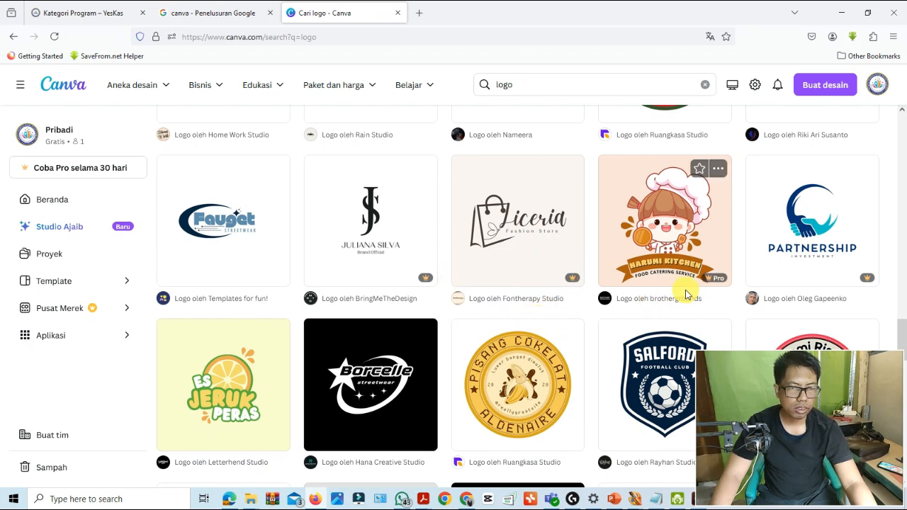
scroll(709, 283, "down", 3)
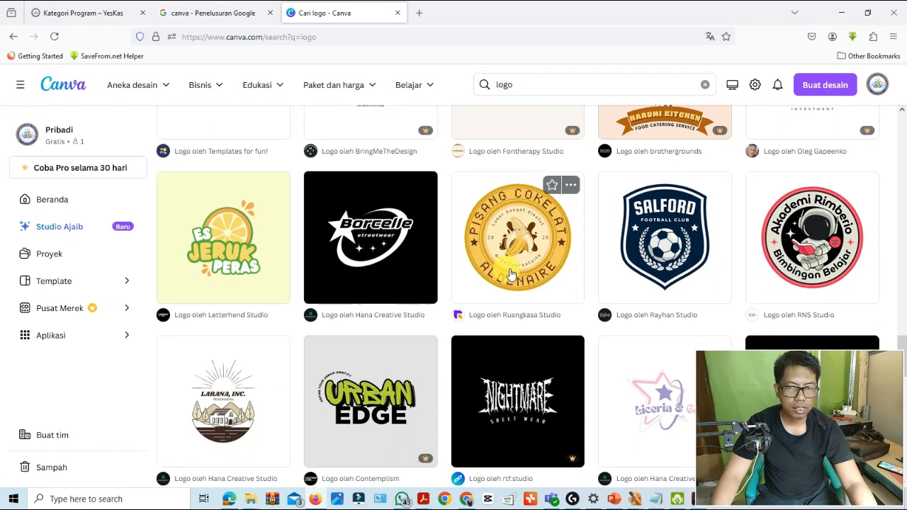
scroll(514, 273, "down", 3)
scroll(511, 273, "up", 3)
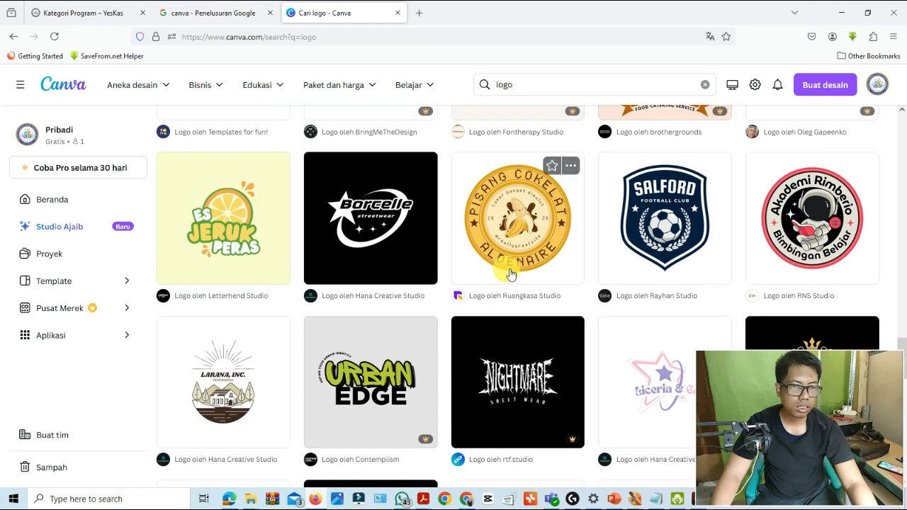
Open the Hitam Abu Simple Lingkaran Bimbingan Belajar Logo template for customizing and skip the editor tour.
left_click(831, 225)
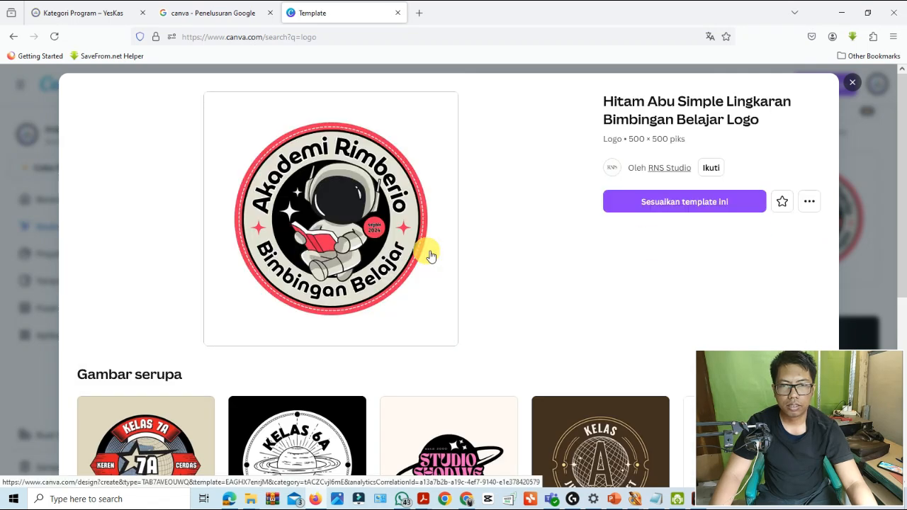
left_click(698, 207)
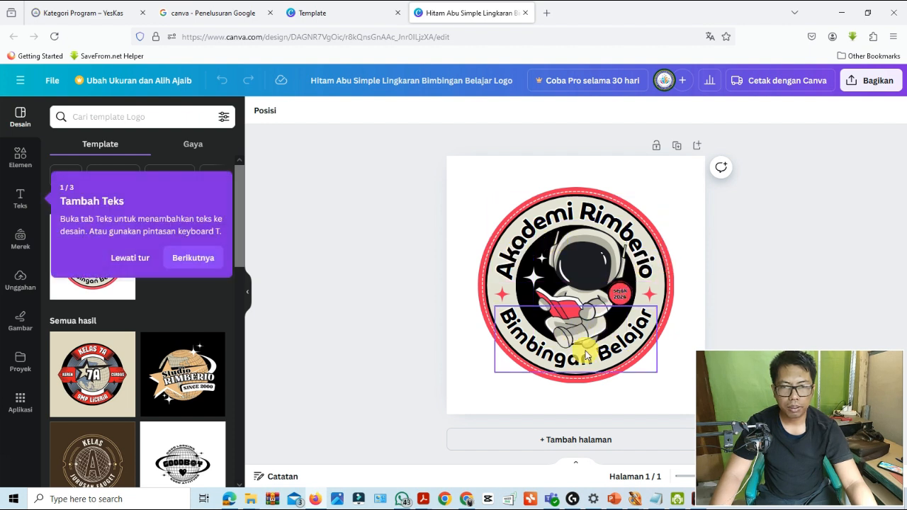
left_click(129, 258)
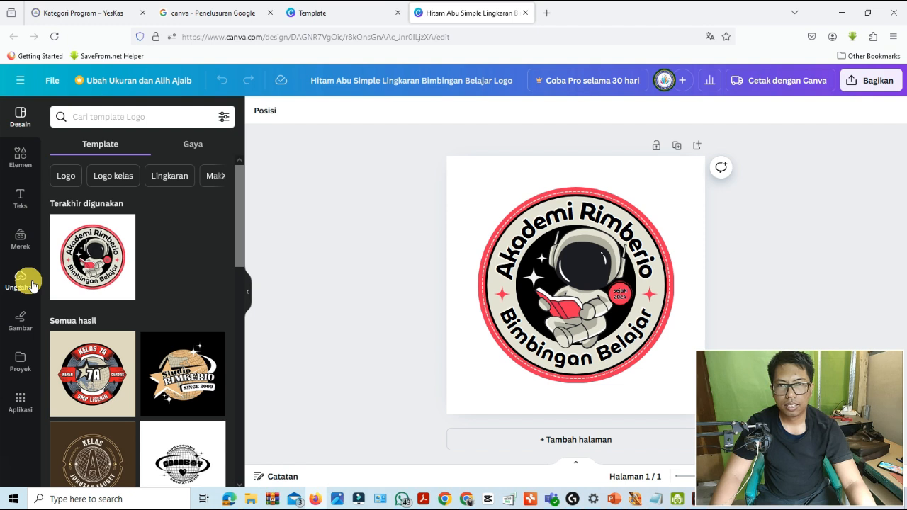
Rename the logo design as Yeskas.co.id.
left_click(465, 80)
left_click_drag(517, 82, 345, 85)
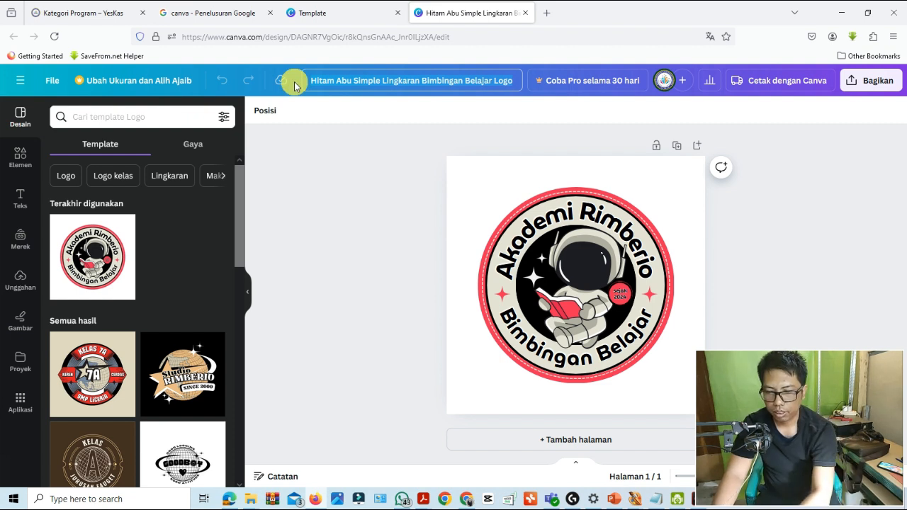
type("y")
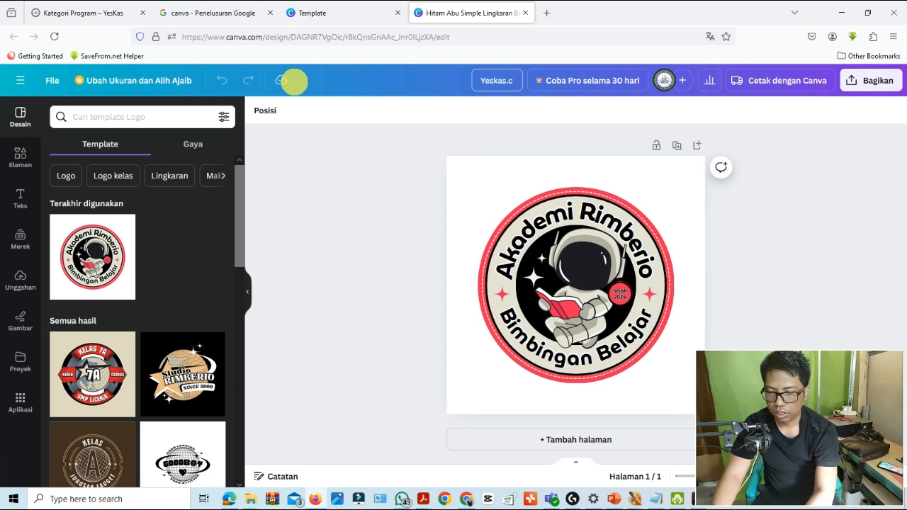
type("id")
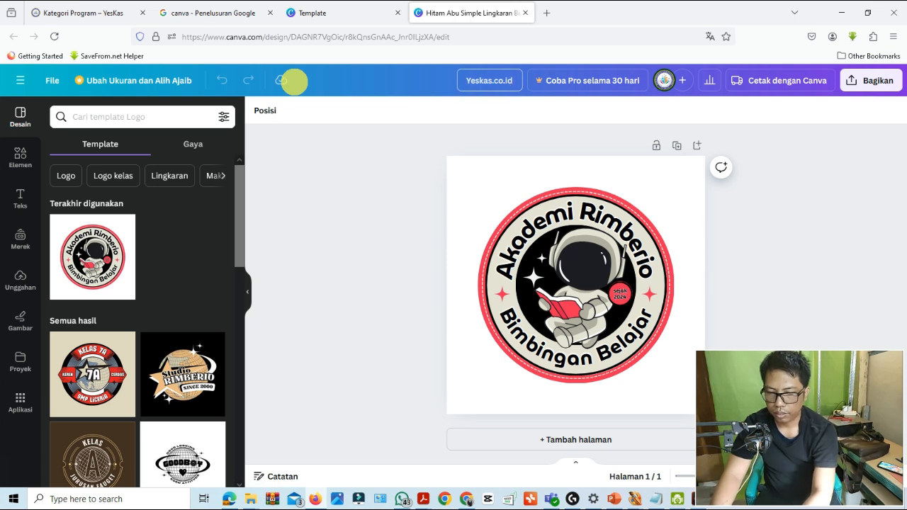
left_click(388, 267)
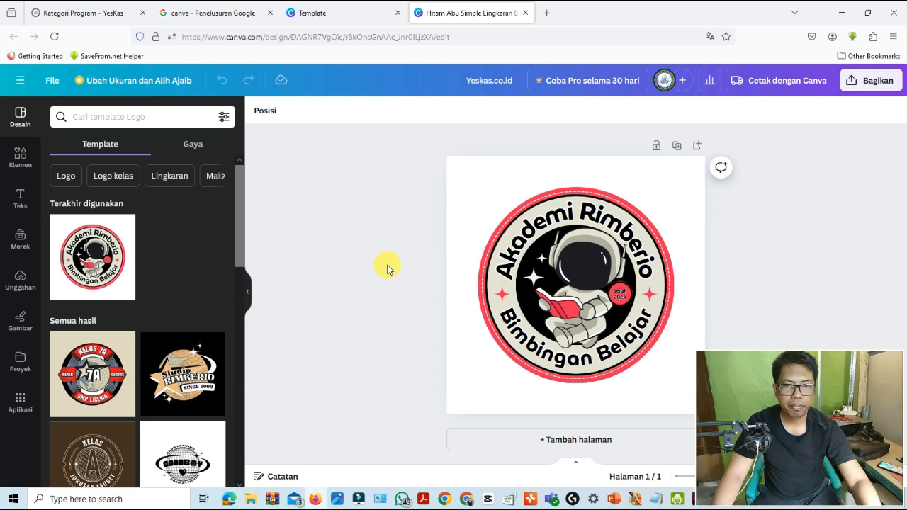
Upload the LOGO image file from the LOGO\LOGO folder on drive D to the design's uploads.
left_click(24, 281)
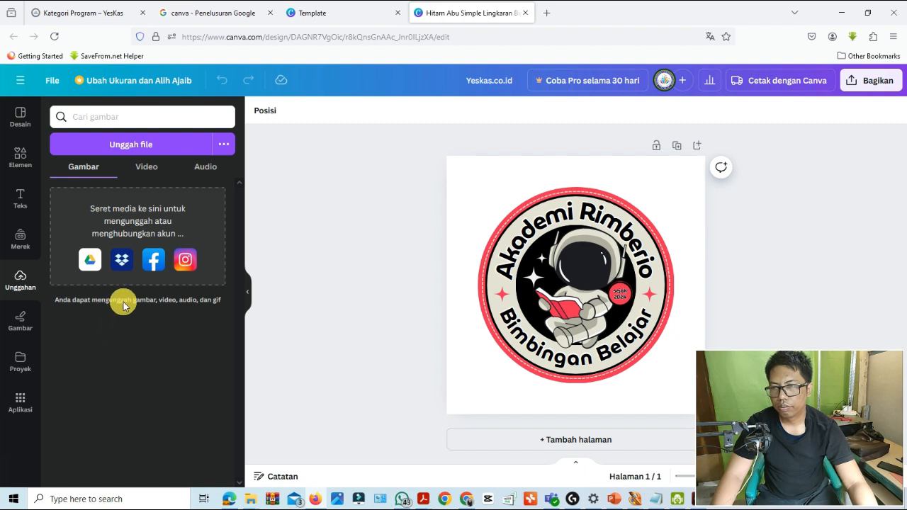
left_click(141, 146)
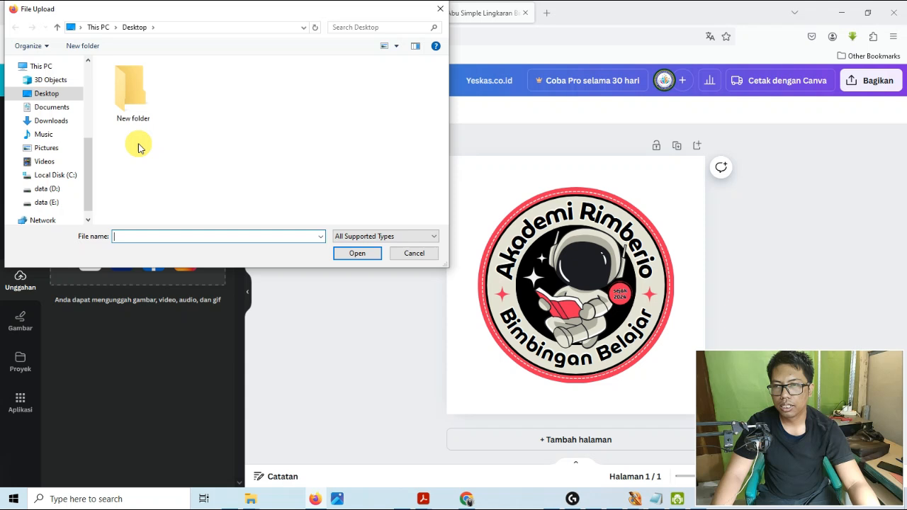
left_click(58, 190)
scroll(174, 164, "down", 2)
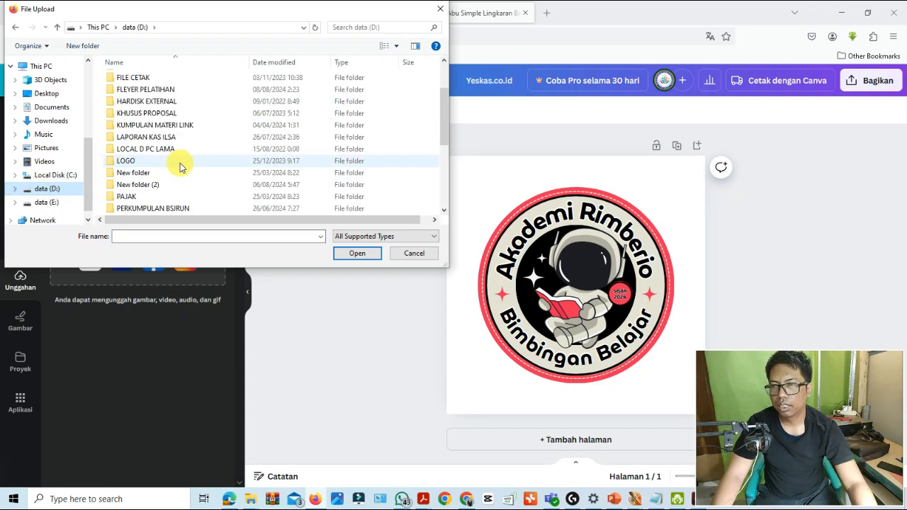
double_click(146, 162)
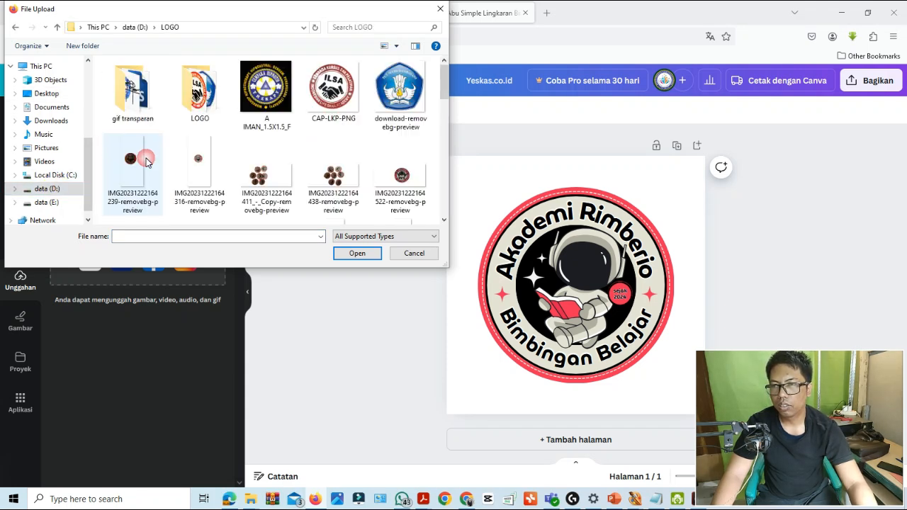
double_click(200, 95)
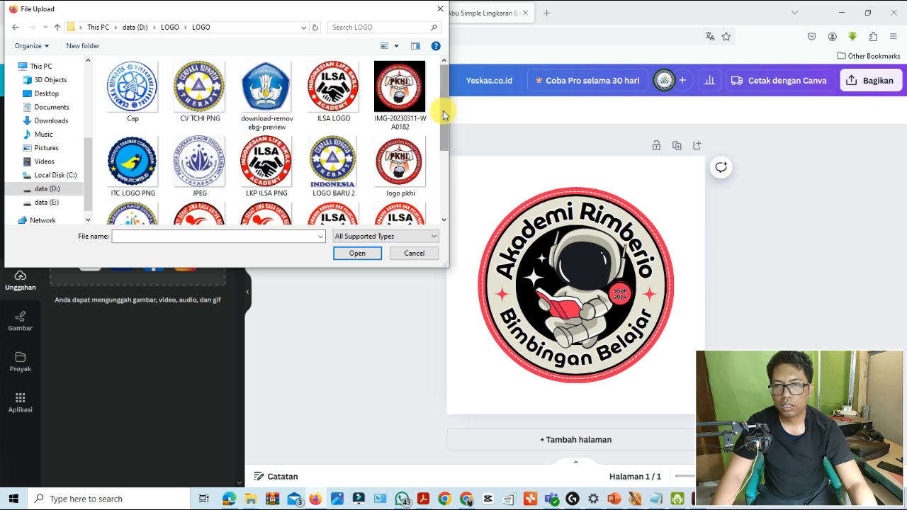
left_click_drag(443, 114, 435, 203)
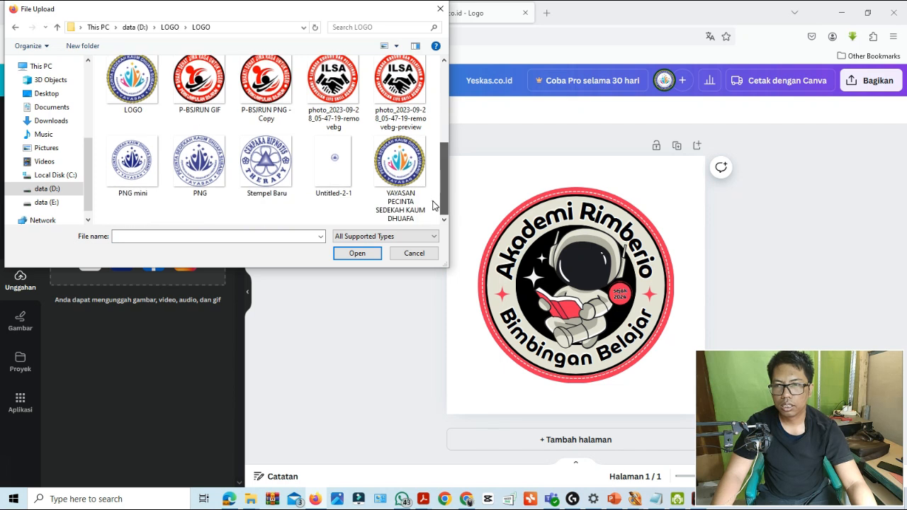
left_click(133, 84)
left_click(361, 254)
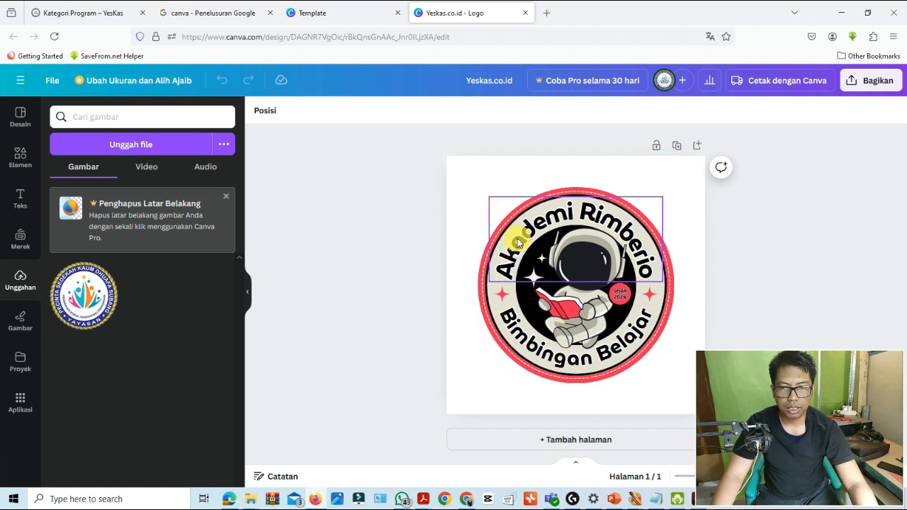
Replace the word "Akademi" with "Yayasan" in the logo's upper curved text.
left_click(608, 215)
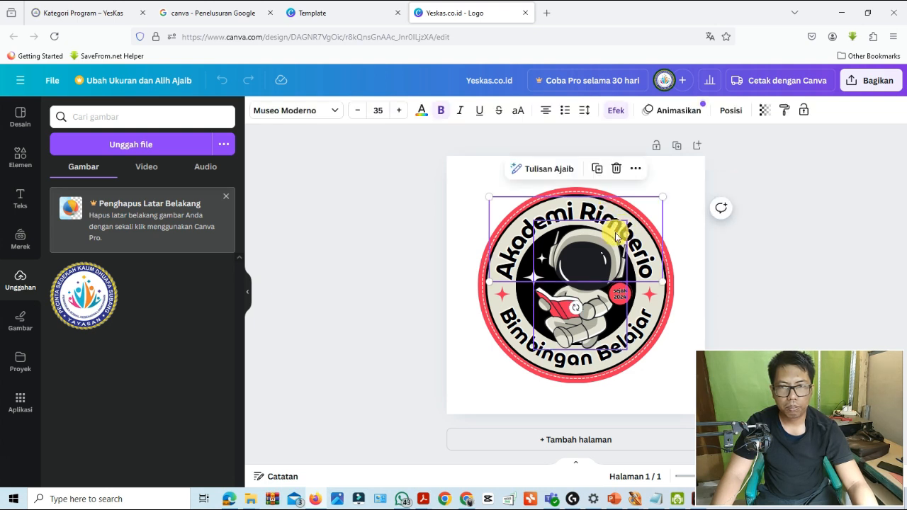
left_click(571, 215)
left_click(578, 221)
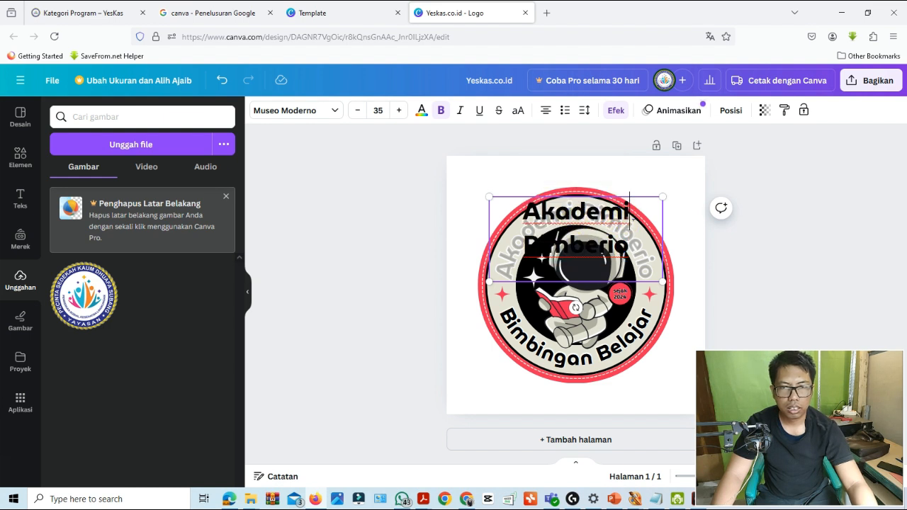
key("BackSpace")
key("BackSpace")
key("BackSpace")
key("BackSpace")
key("BackSpace")
key("BackSpace")
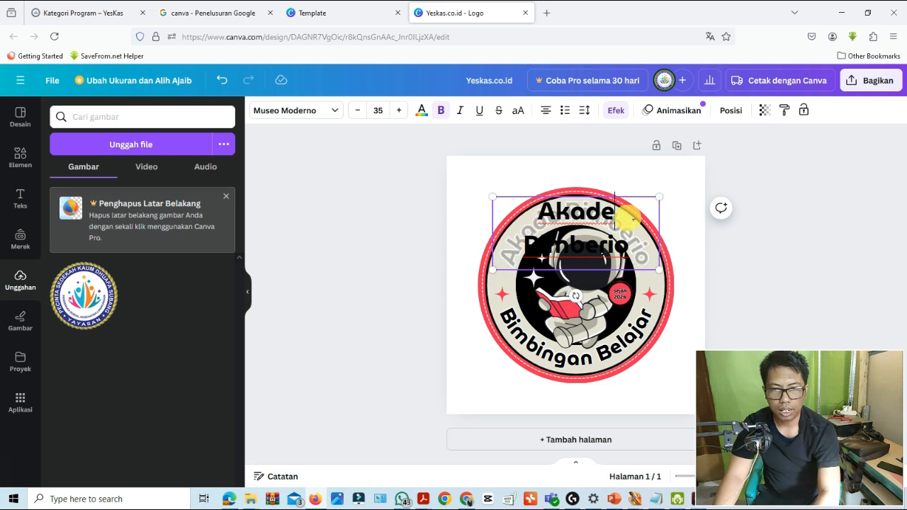
key("BackSpace")
key("Delete")
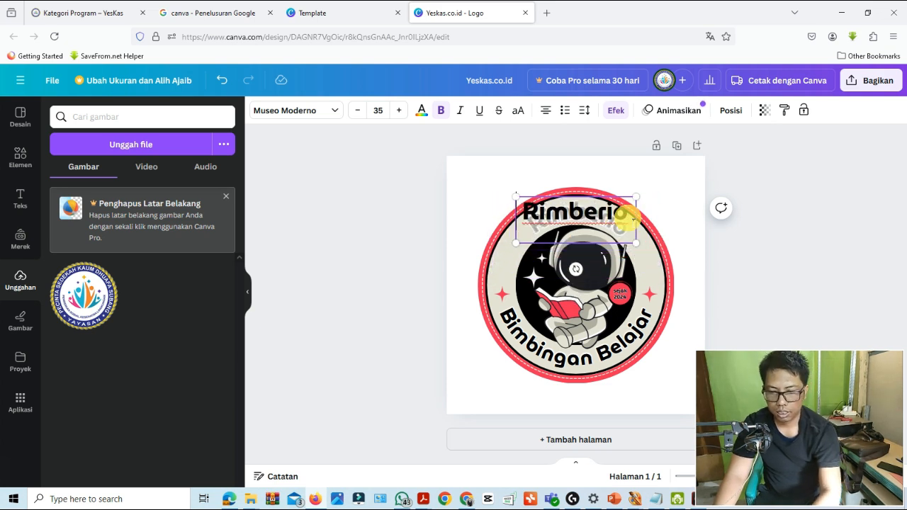
type("Y ")
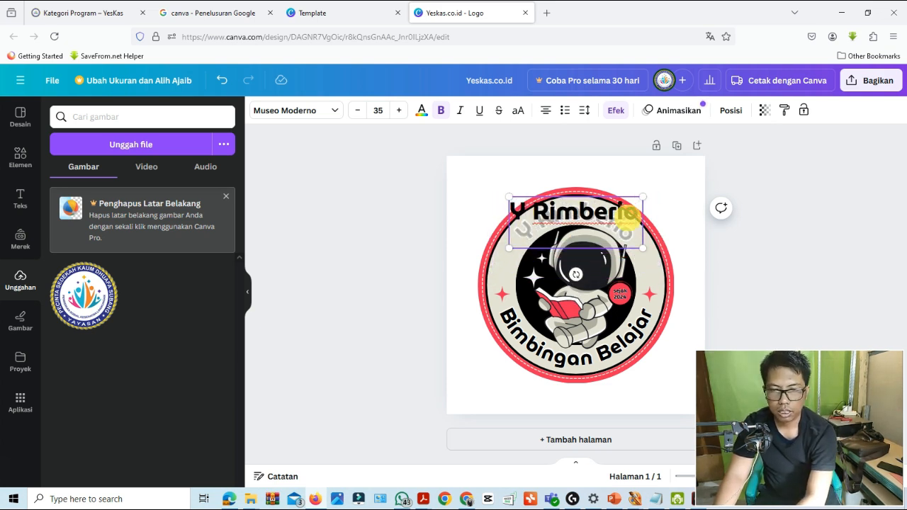
type("aya")
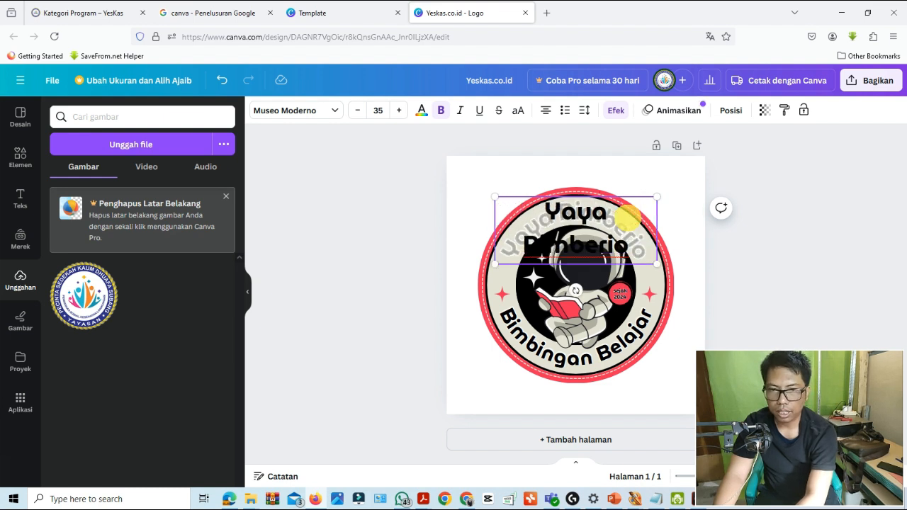
type("sa")
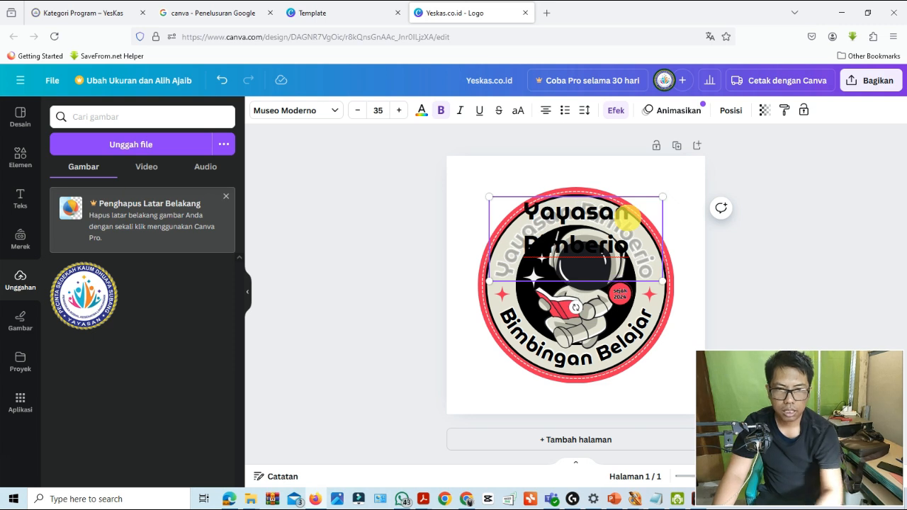
type("n")
left_click(740, 241)
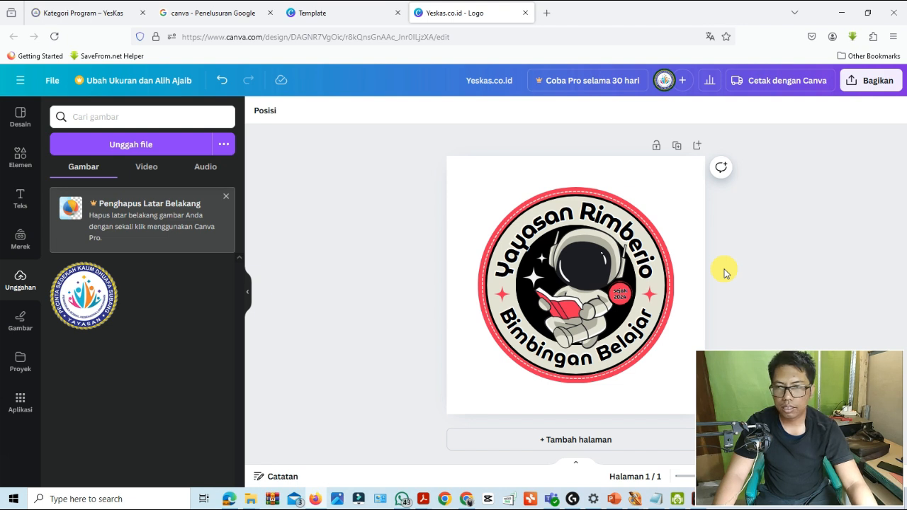
Replace the word "Rimberio" with "Yeskas" in the logo's upper curved text.
left_click(651, 277)
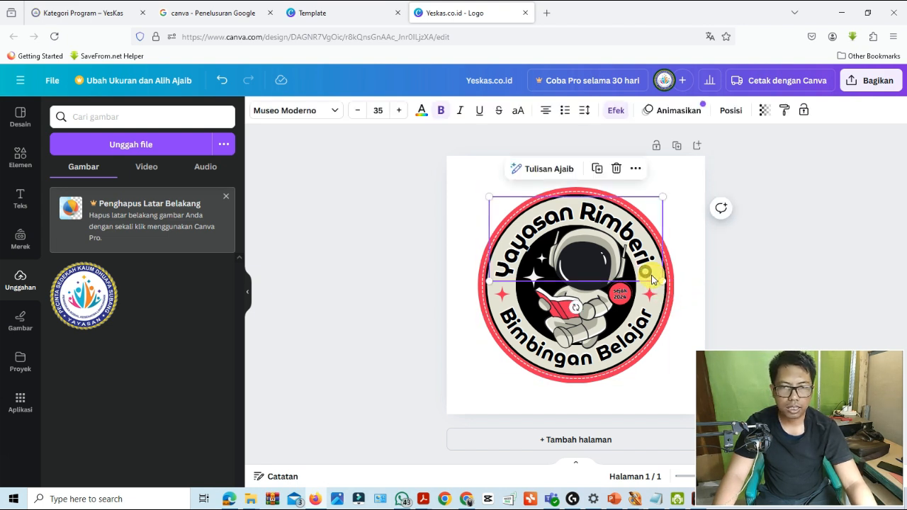
left_click(651, 278)
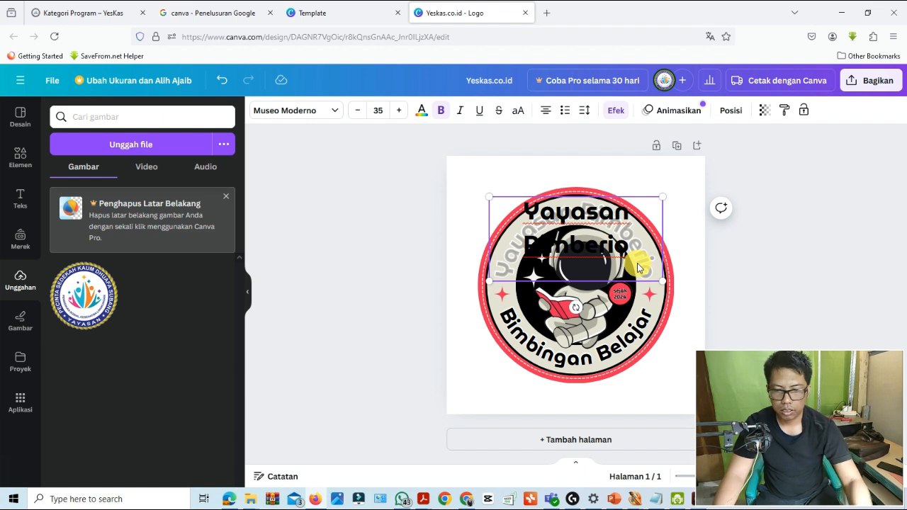
key("BackSpace")
key("BackSpace")
key("BackSpace")
key("BackSpace")
key("BackSpace")
key("BackSpace")
key("BackSpace")
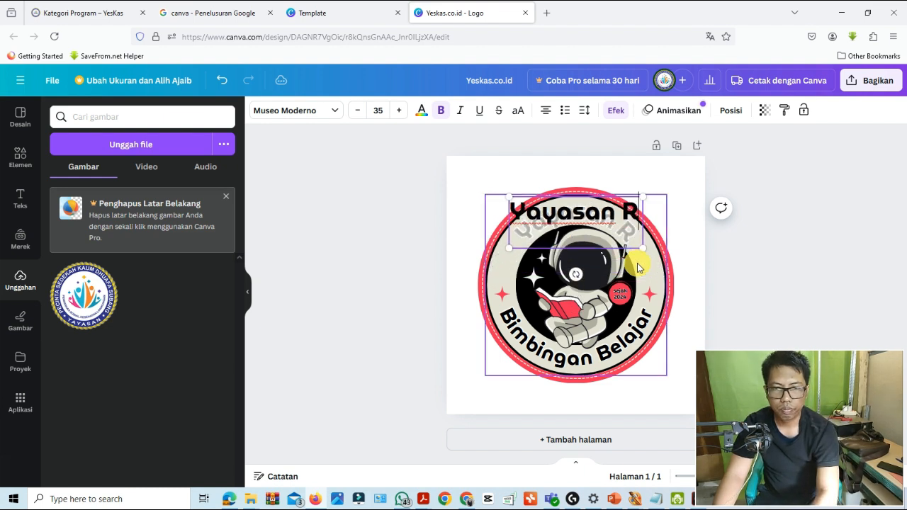
key("BackSpace")
key("BackSpace")
type("Y")
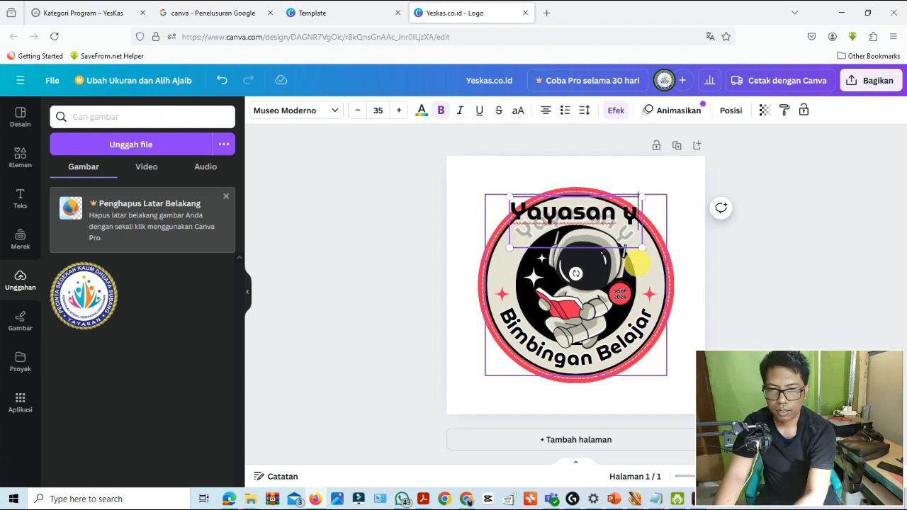
type("E")
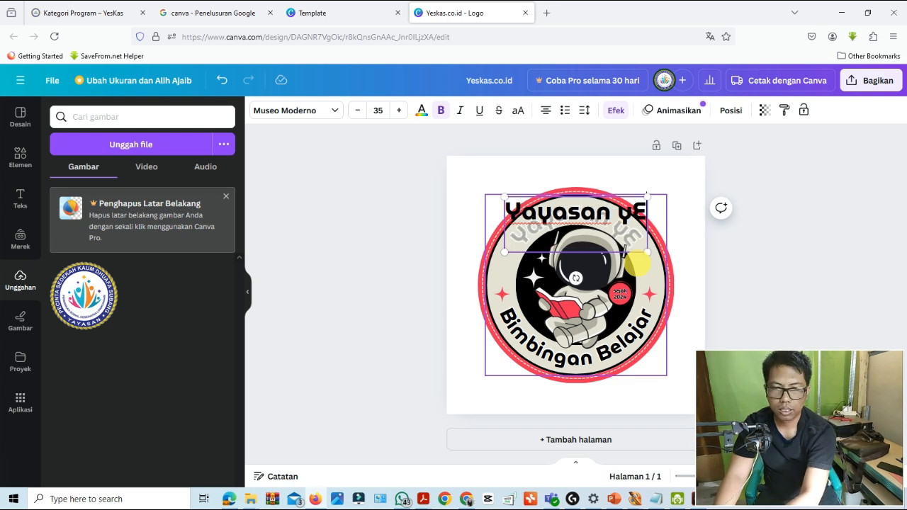
key("BackSpace")
key("BackSpace")
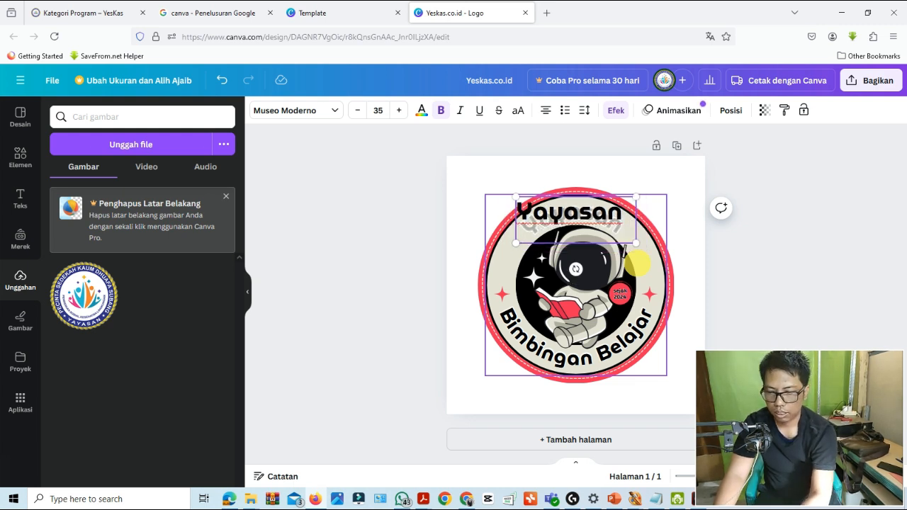
type("Yes")
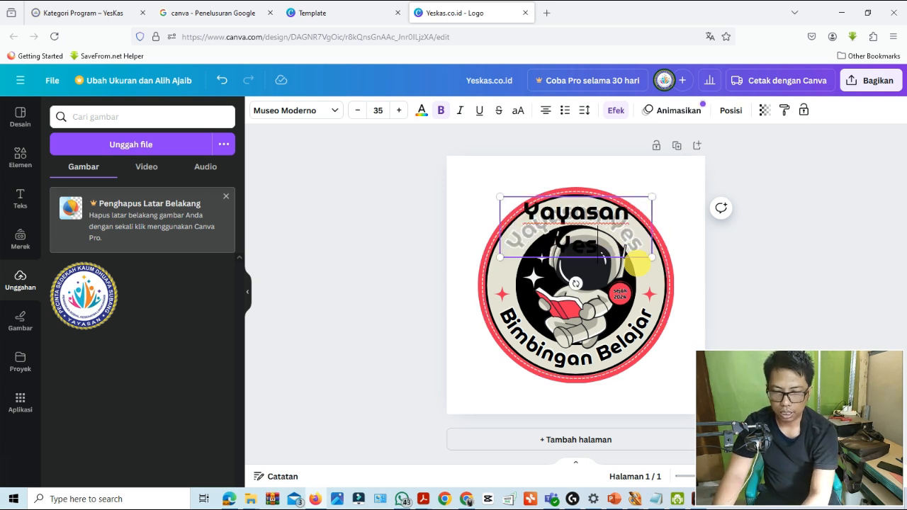
type("kas")
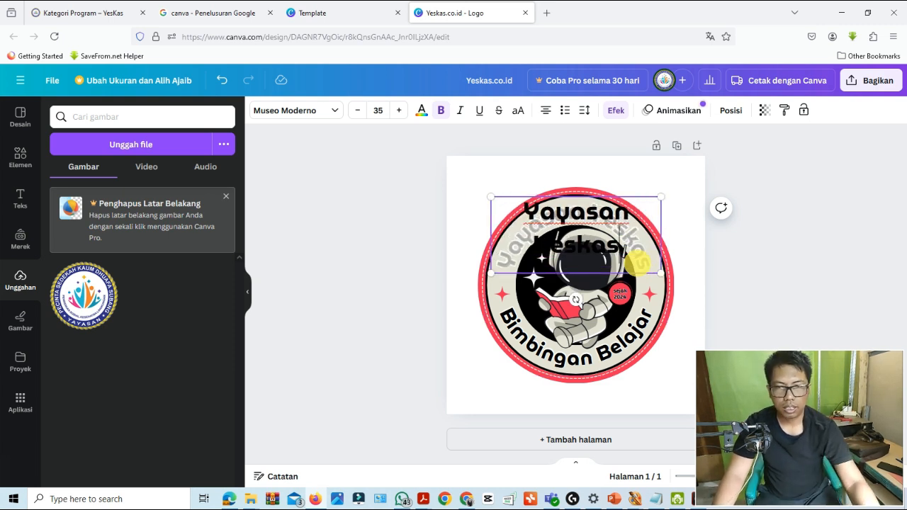
left_click(680, 248)
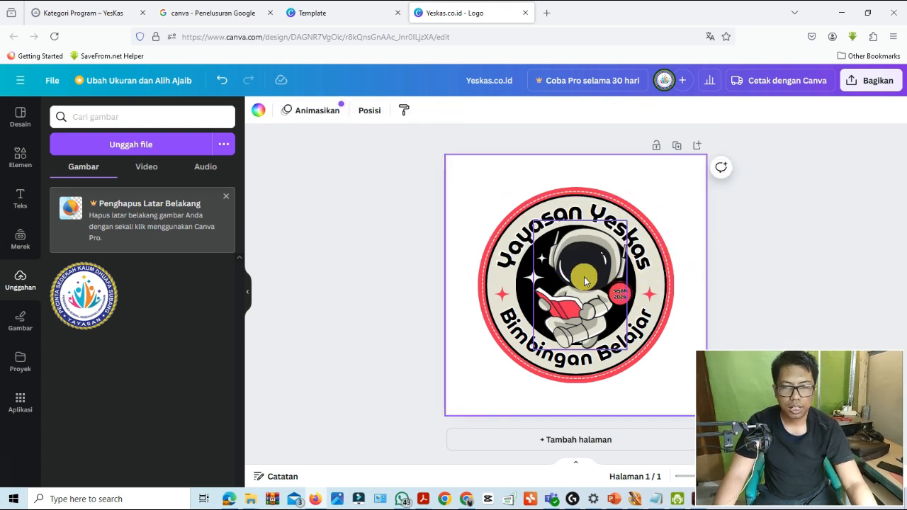
Delete the astronaut illustration and the small red "Sejak 2024" badge from the logo's black centre.
left_click_drag(584, 281, 493, 211)
key("Delete")
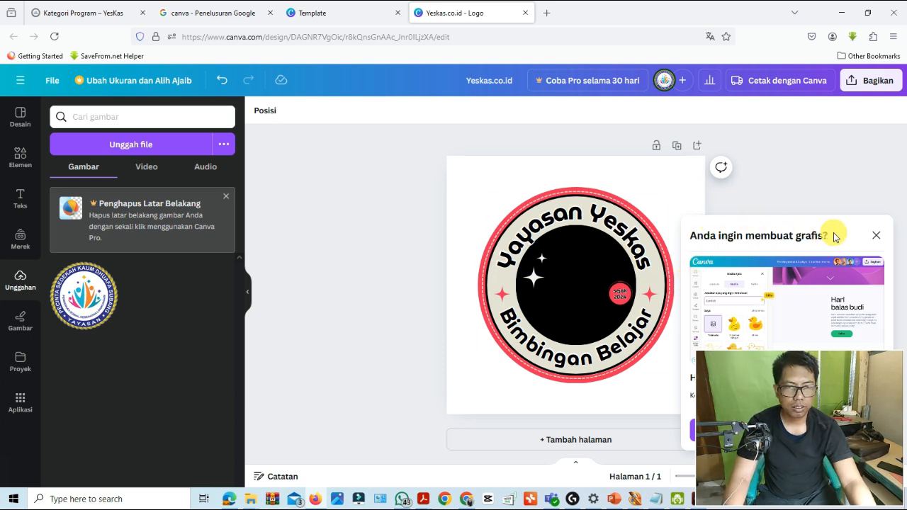
left_click(876, 235)
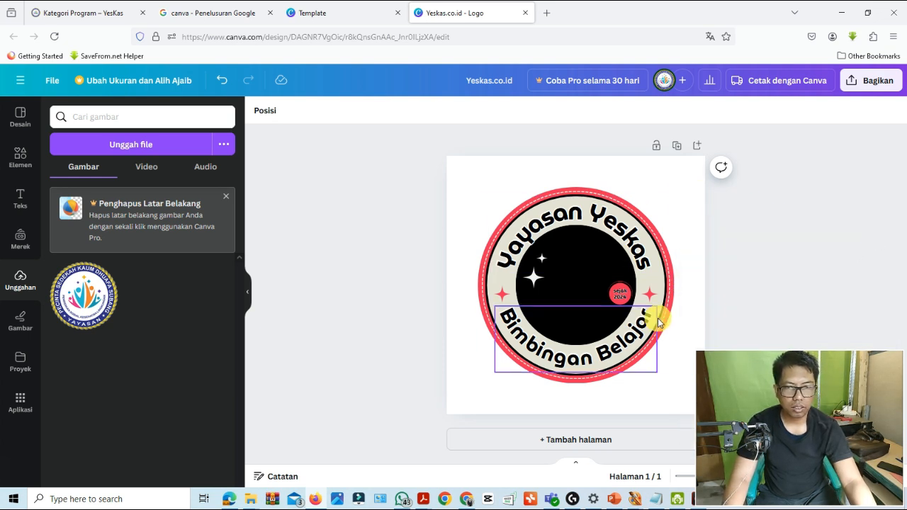
left_click(618, 291)
left_click(618, 290)
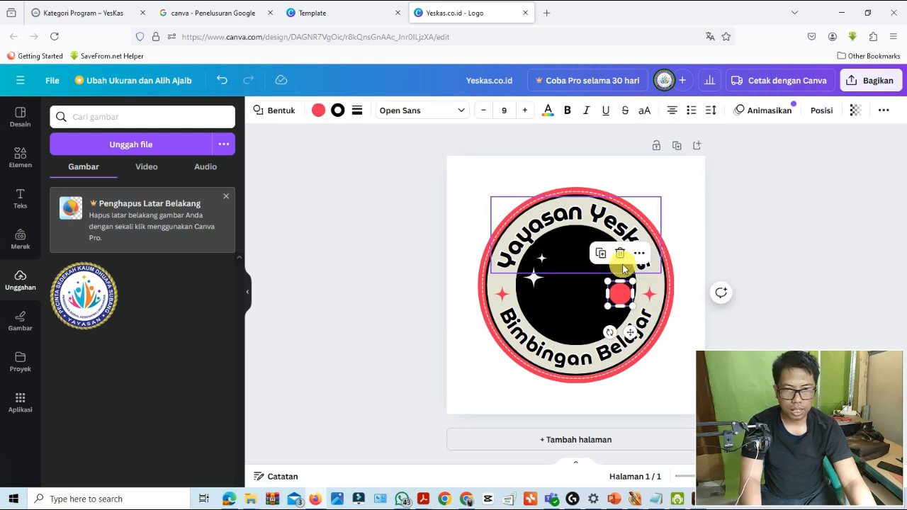
left_click(620, 253)
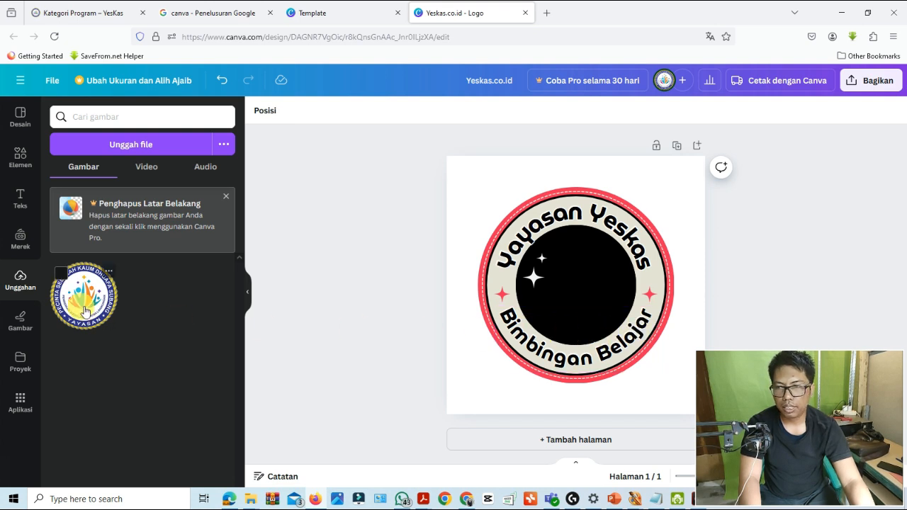
Place the uploaded foundation logo on the design and resize it to cover the black centre circle.
left_click_drag(84, 311, 527, 268)
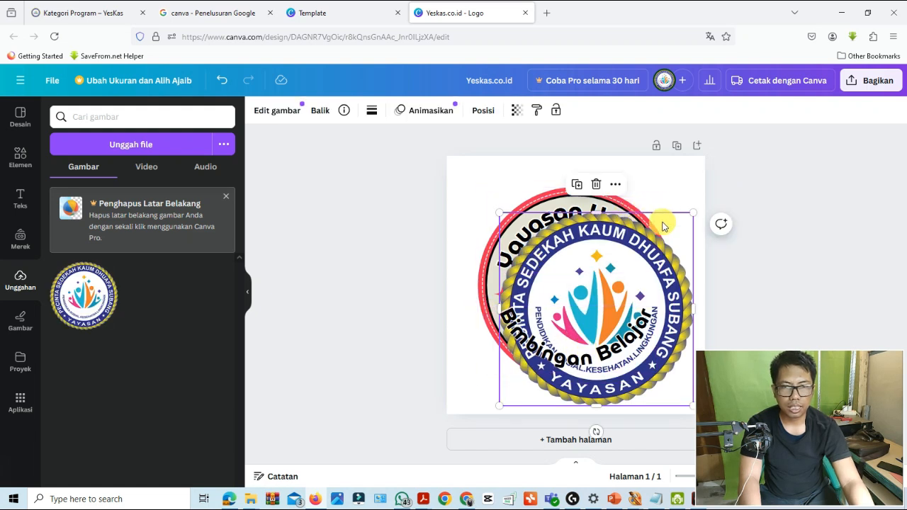
left_click_drag(694, 213, 577, 331)
left_click_drag(530, 394, 526, 335)
left_click_drag(615, 250, 637, 226)
left_click_drag(530, 345, 519, 352)
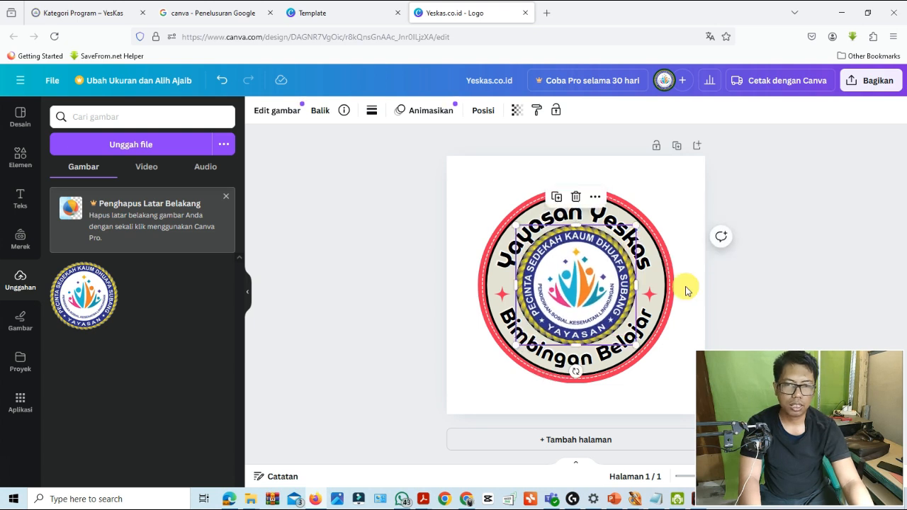
left_click(762, 281)
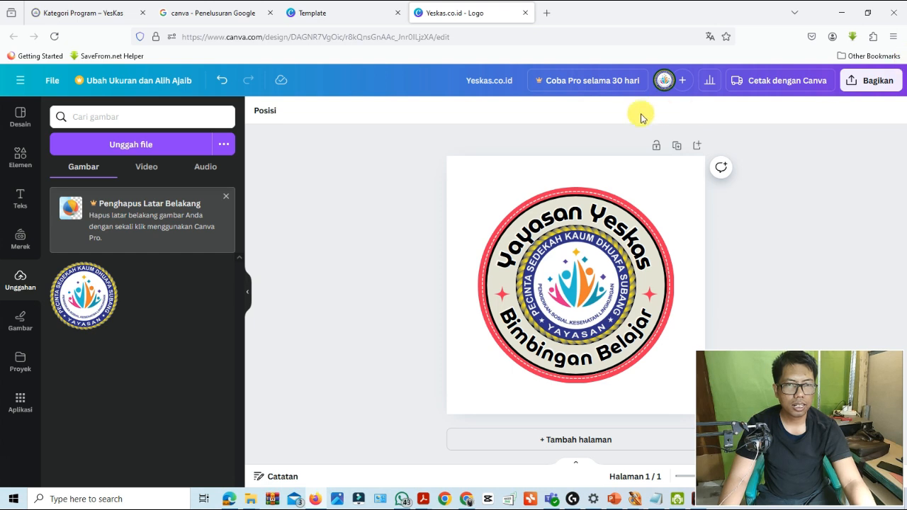
Download the finished Yeskas.co.id logo design as a JPG file.
left_click(864, 83)
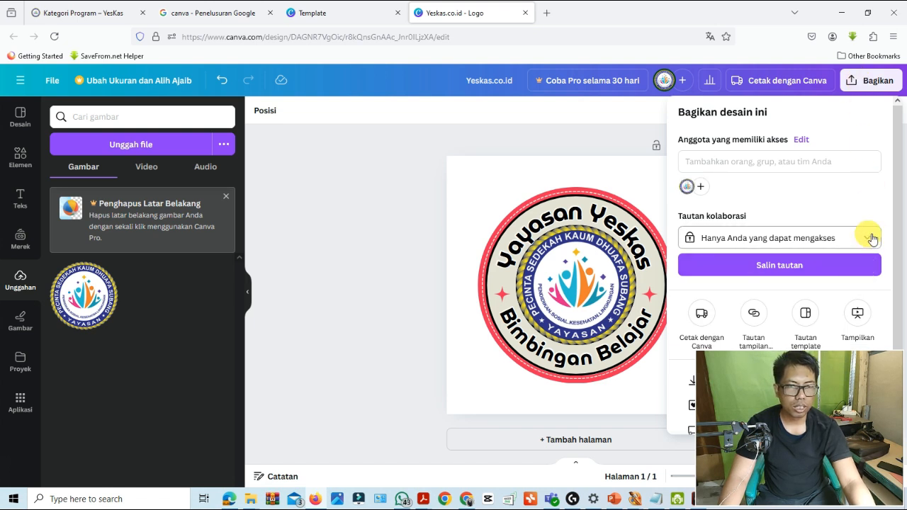
left_click(873, 245)
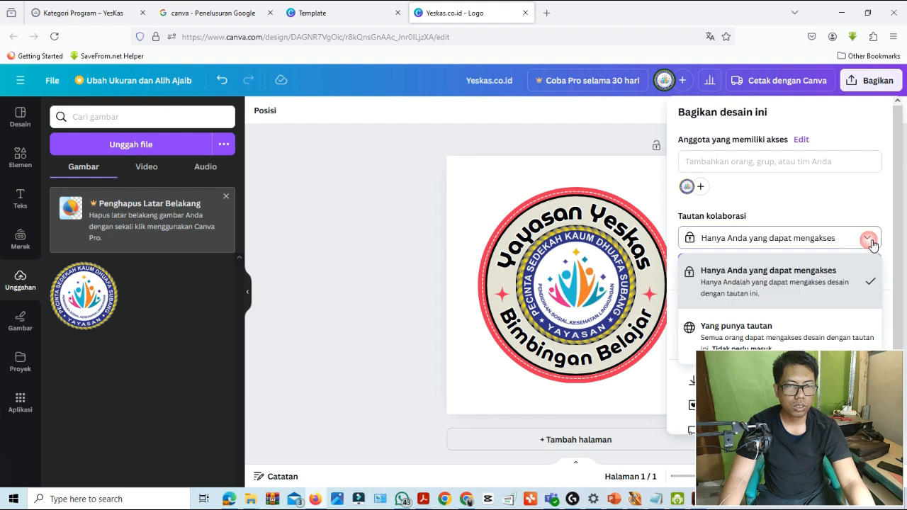
scroll(877, 251, "down", 1)
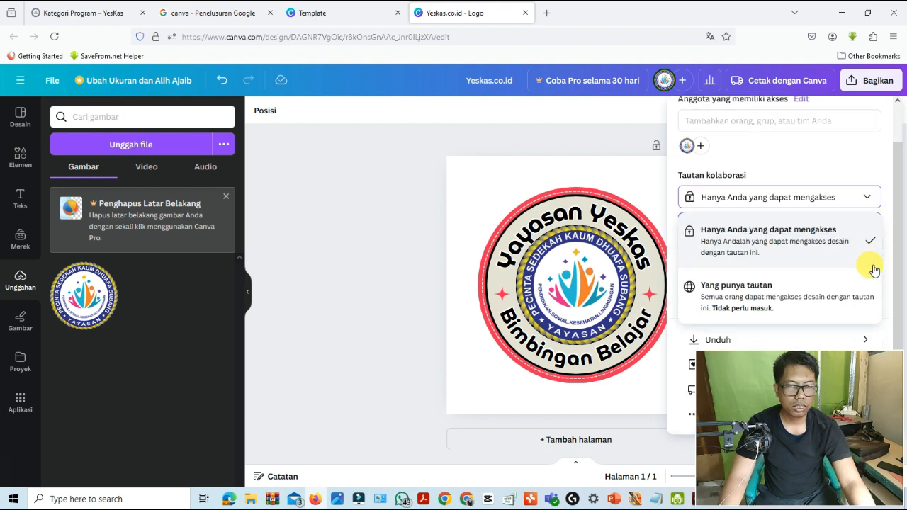
left_click_drag(830, 485, 173, 479)
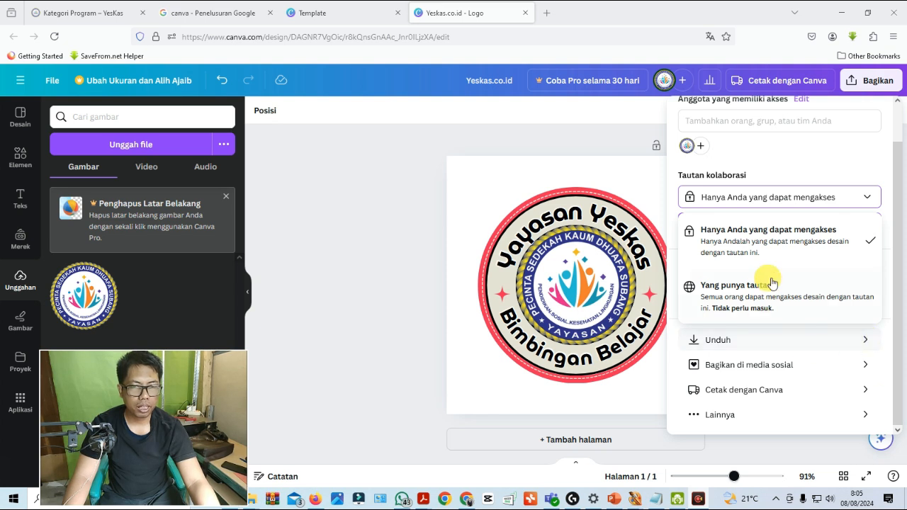
left_click(867, 343)
left_click(881, 159)
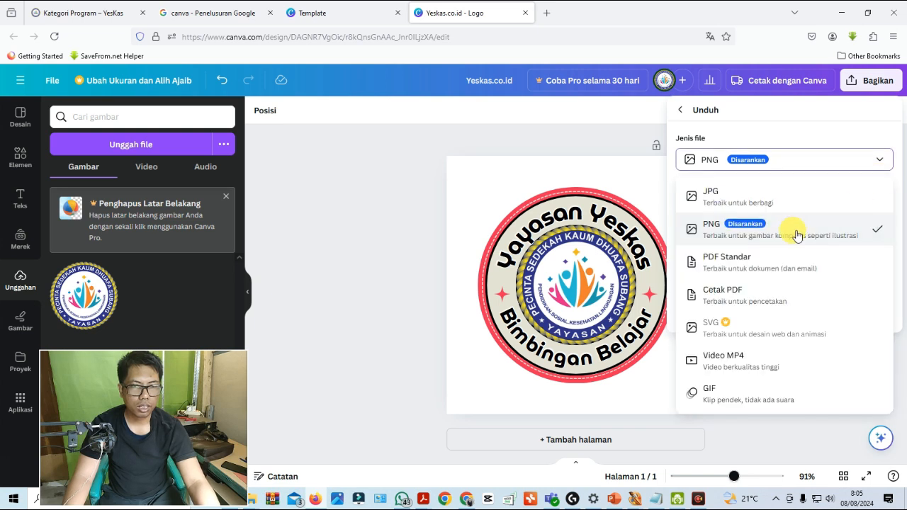
left_click(825, 203)
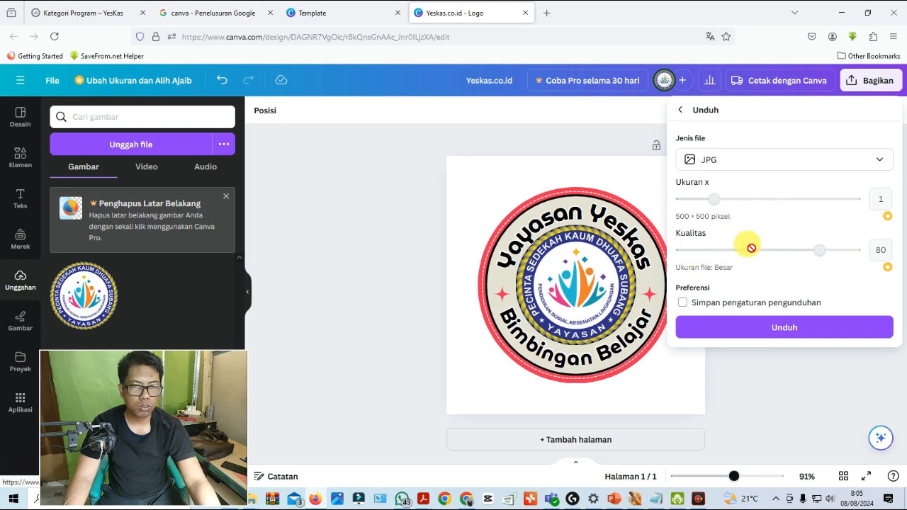
left_click(796, 329)
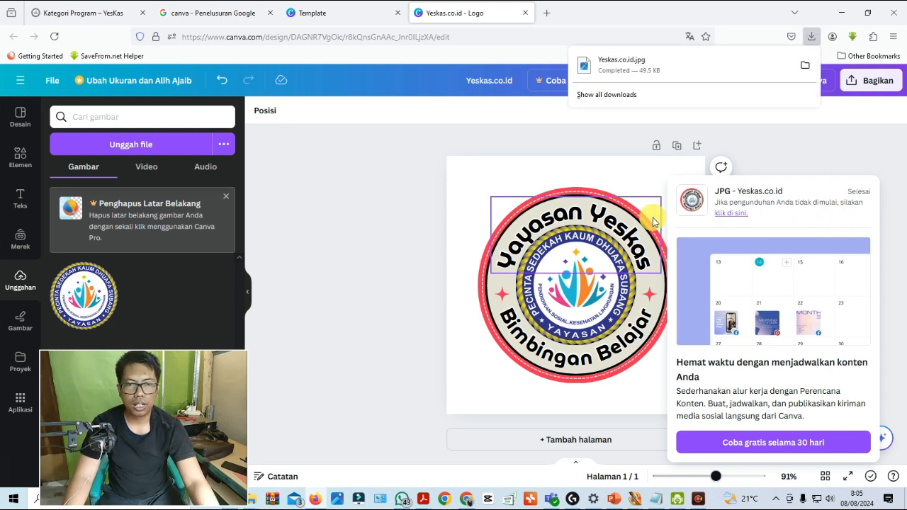
Switch to the Yeskas.co.id Facebook page in Chrome and set the downloaded logo from the "Baru dowload" folder as its profile photo.
mouse_move(470, 503)
left_click(457, 447)
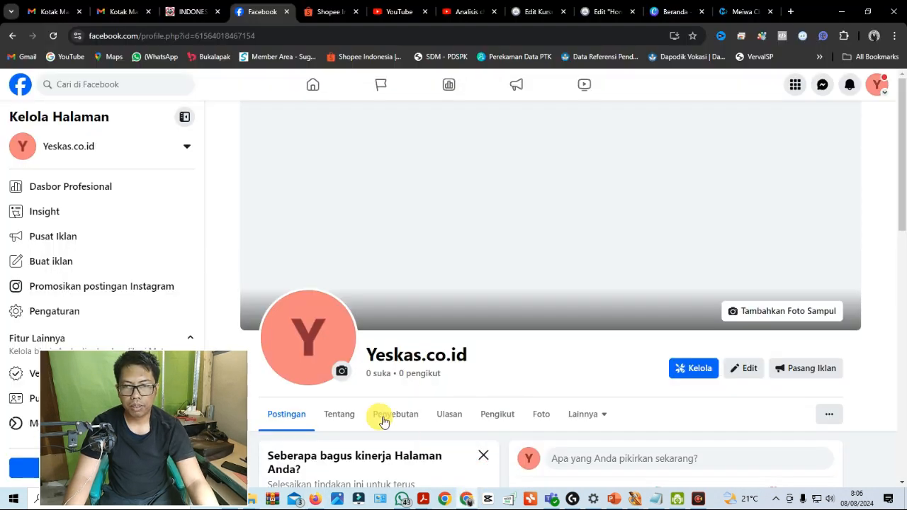
left_click(342, 373)
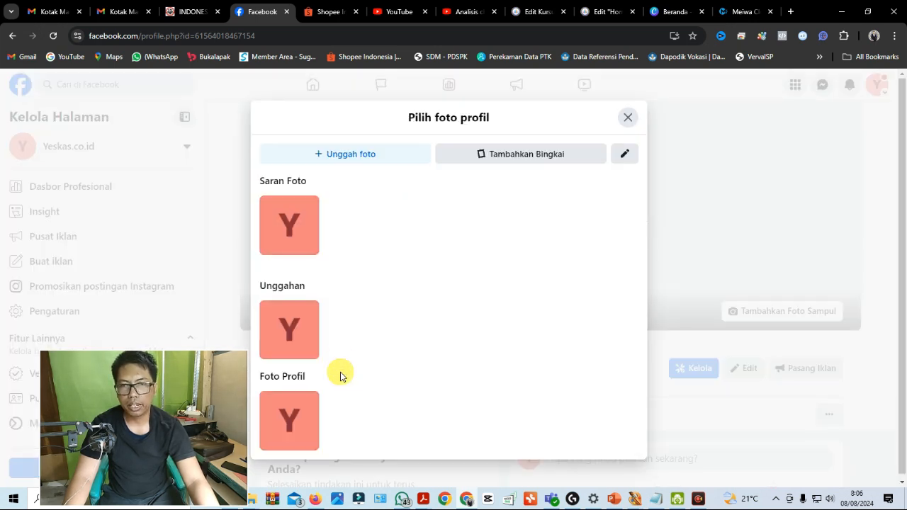
left_click(343, 161)
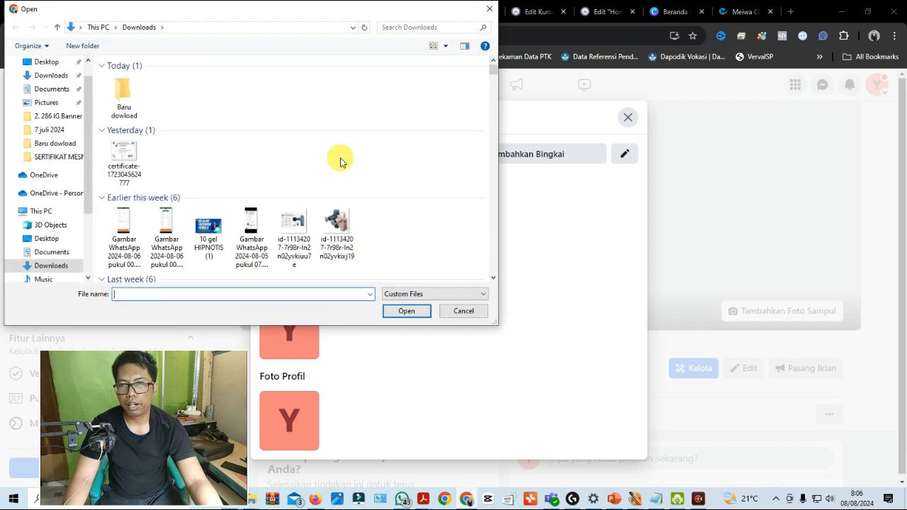
left_click(121, 95)
left_click(417, 312)
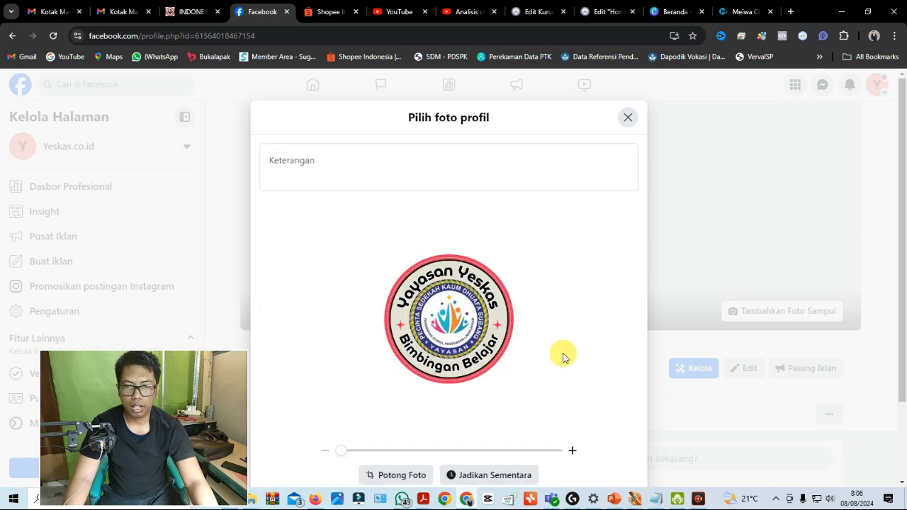
scroll(564, 355, "down", 2)
left_click(606, 440)
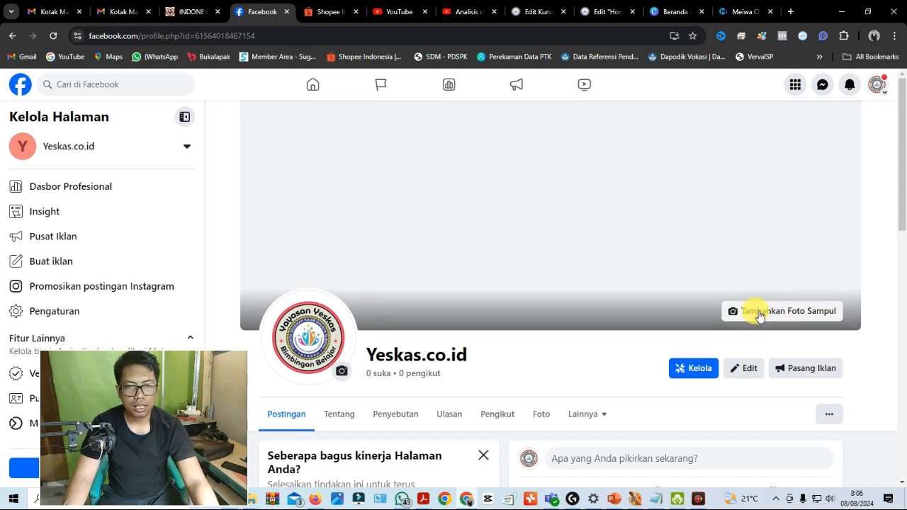
Open the Facebook page's options for adding a cover photo, and switch back to the logo design in Canva.
left_click(755, 312)
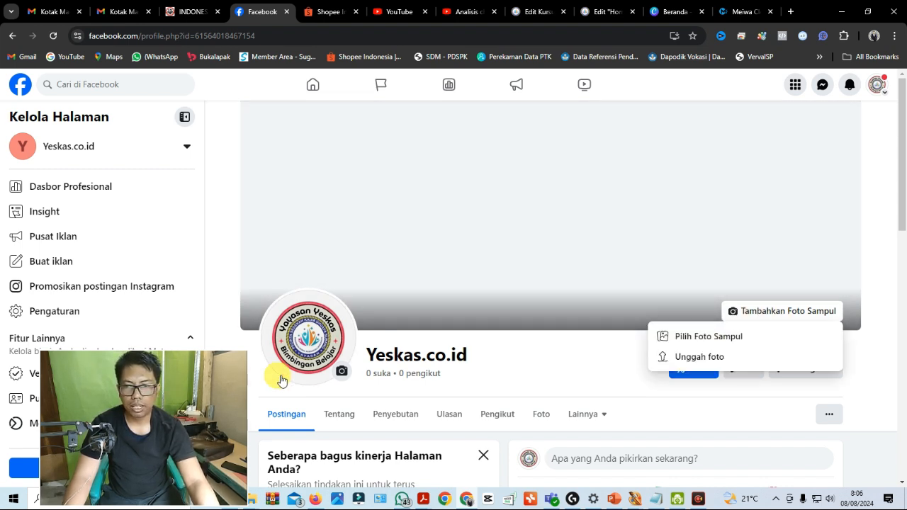
left_click_drag(158, 423, 829, 445)
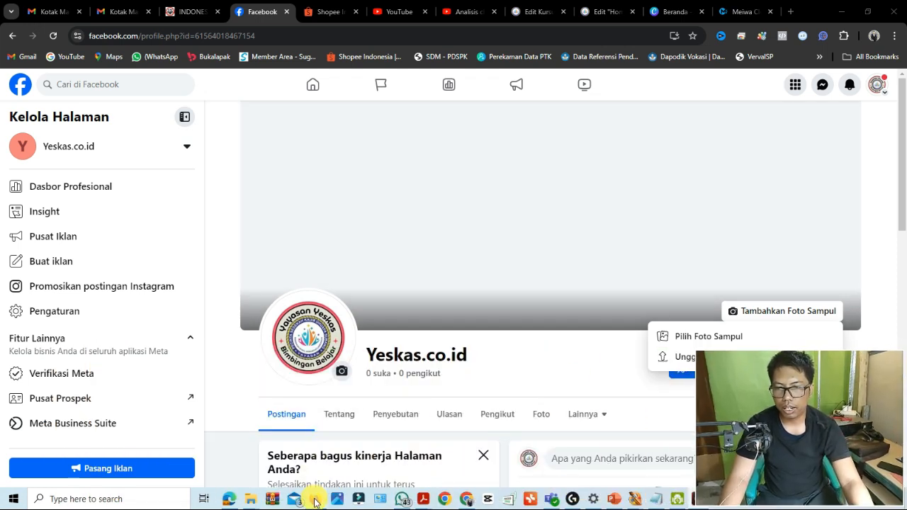
mouse_move(316, 501)
left_click(314, 470)
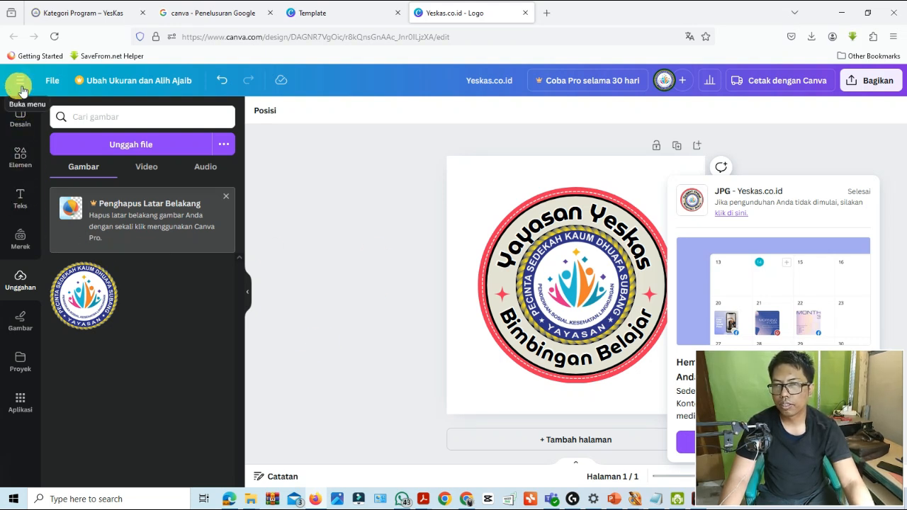
Search the uploaded images for "tanabile halaman facebook" and again for "halaman facebook".
left_click(101, 116)
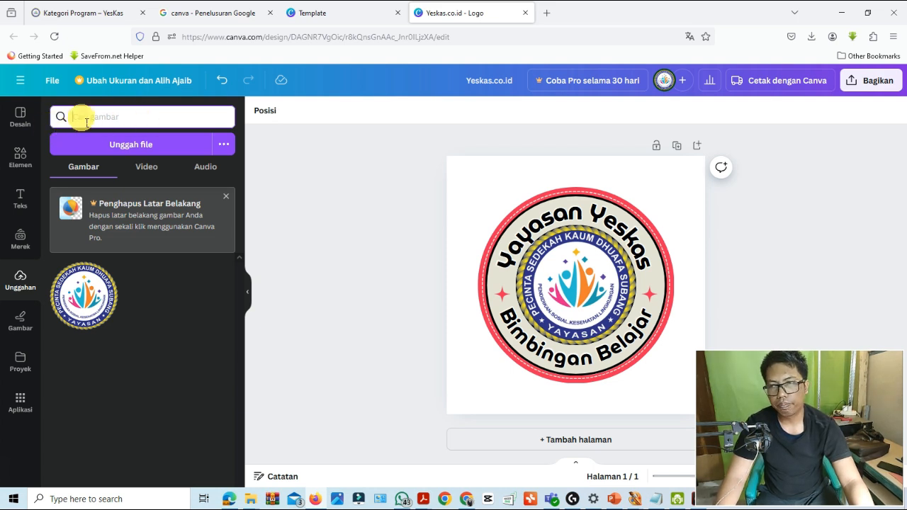
type("le halaman facebook")
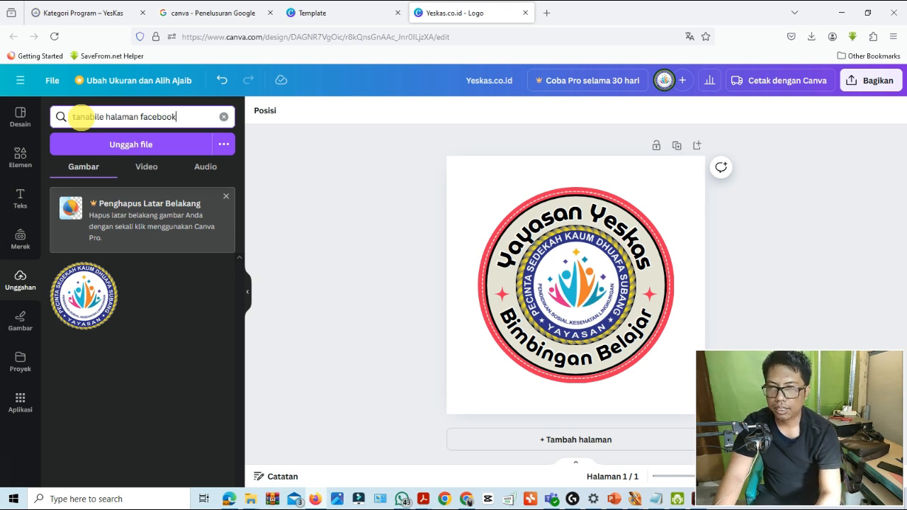
key("Return")
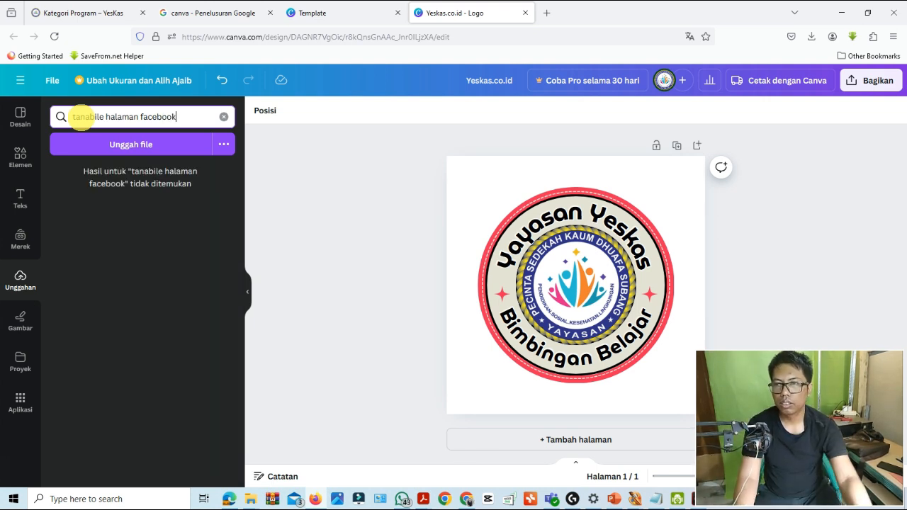
left_click_drag(105, 118, 29, 127)
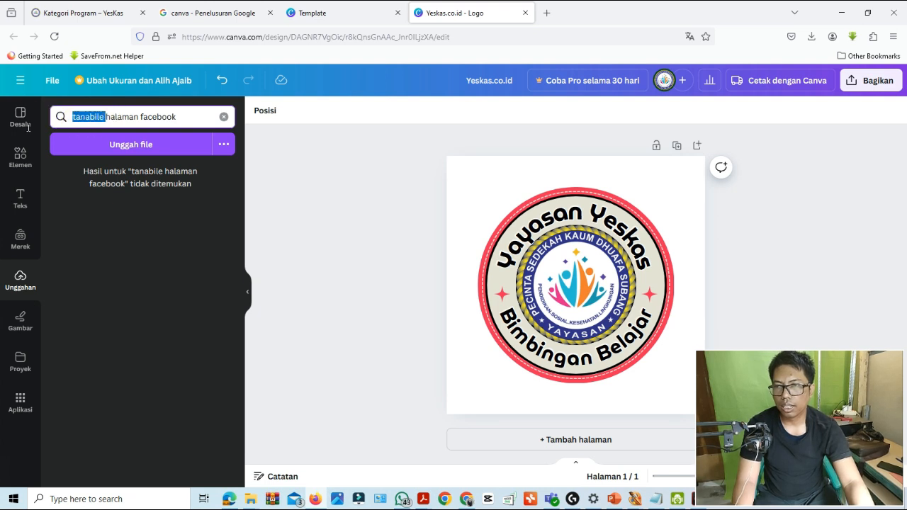
key("BackSpace")
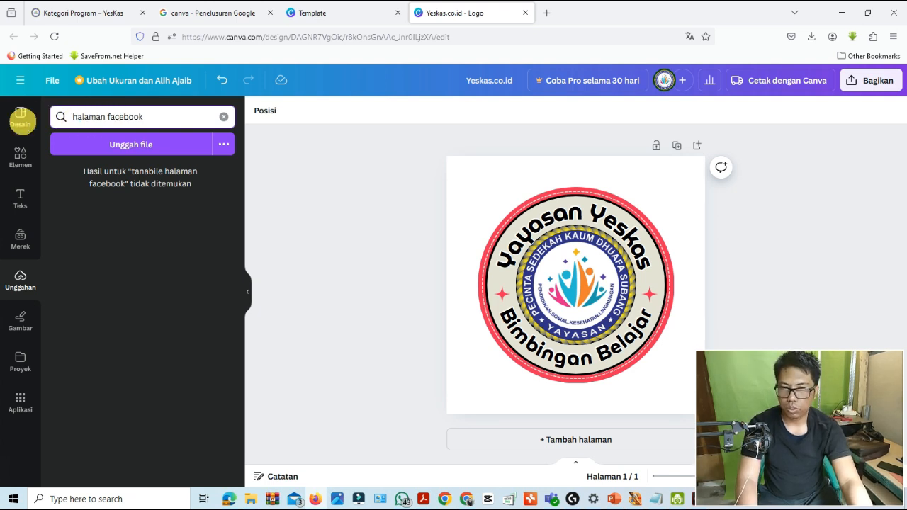
left_click(165, 115)
key("Return")
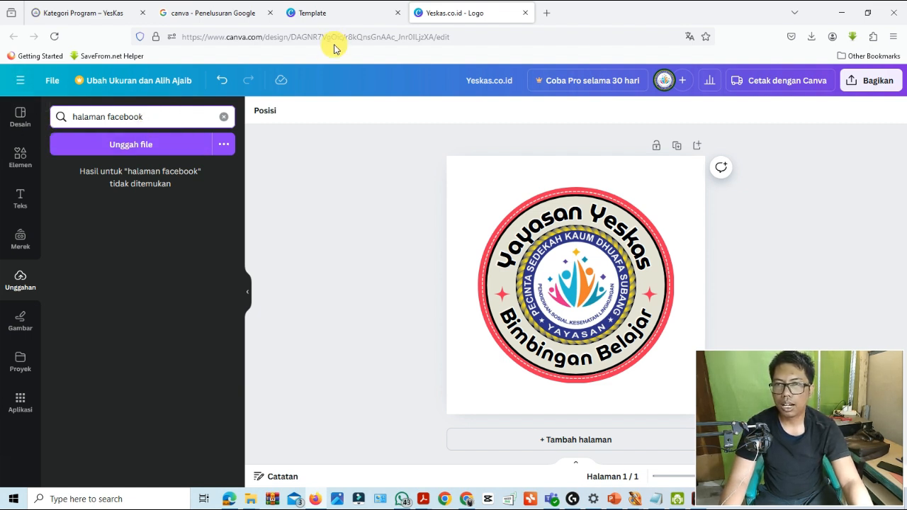
Close the logo template preview on Canva's template page and search Canva for "halaman facebook" instead of "logo".
left_click(355, 17)
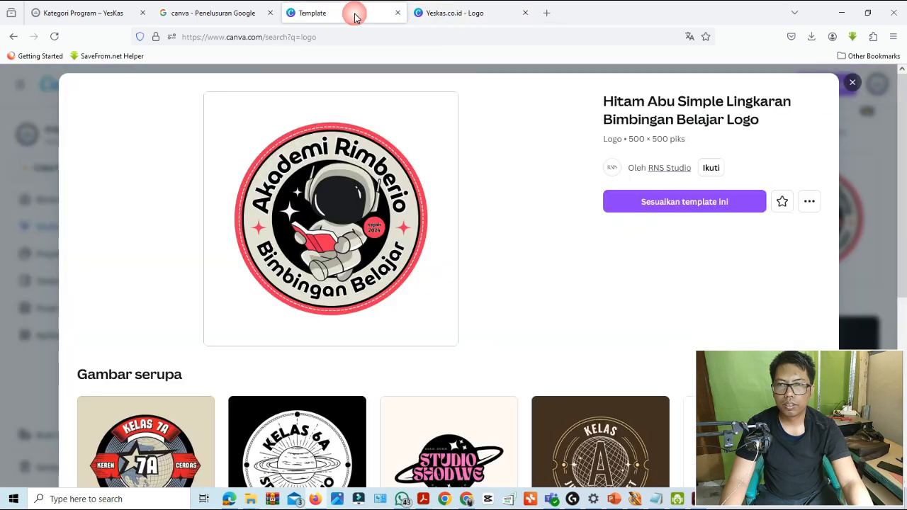
left_click(853, 82)
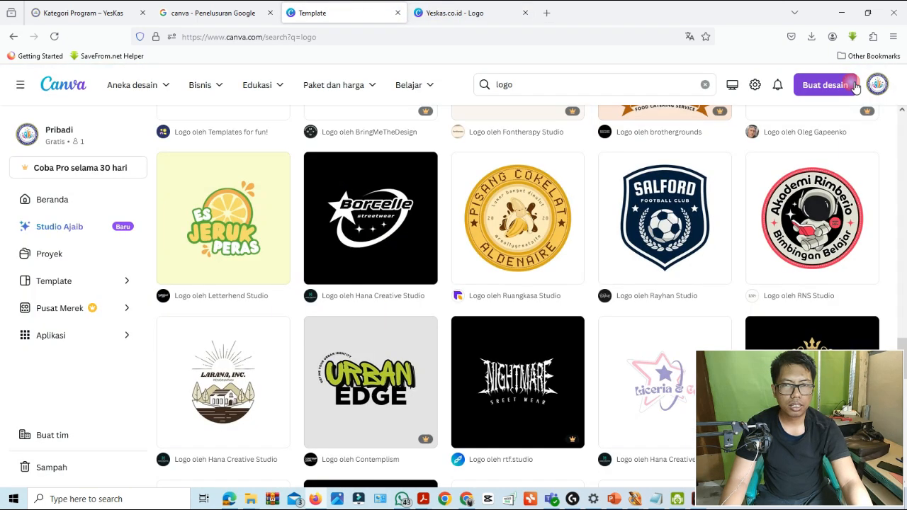
left_click(529, 91)
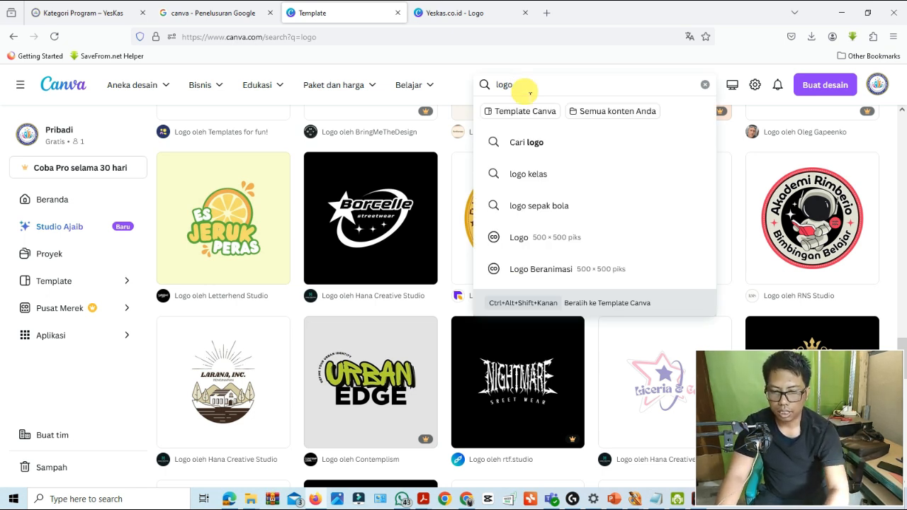
key("BackSpace")
key("BackSpace")
key("BackSpace")
key("BackSpace")
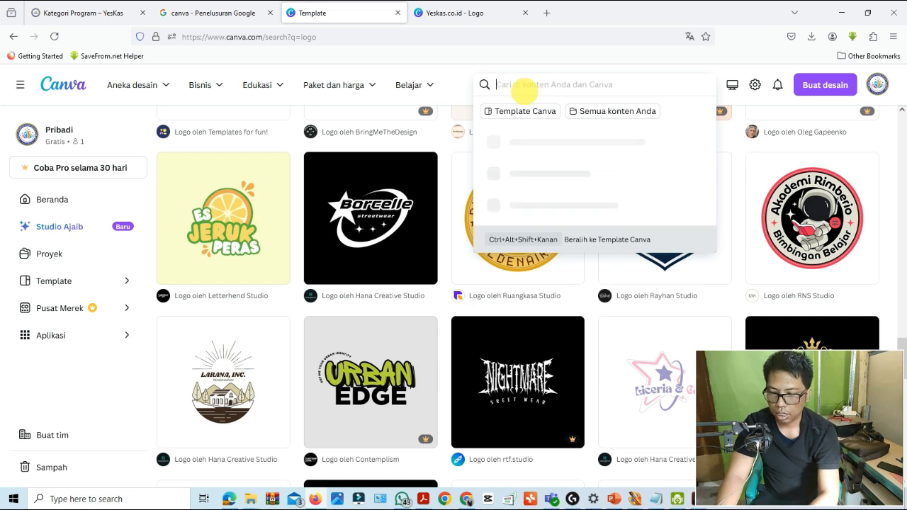
type("halaman fac")
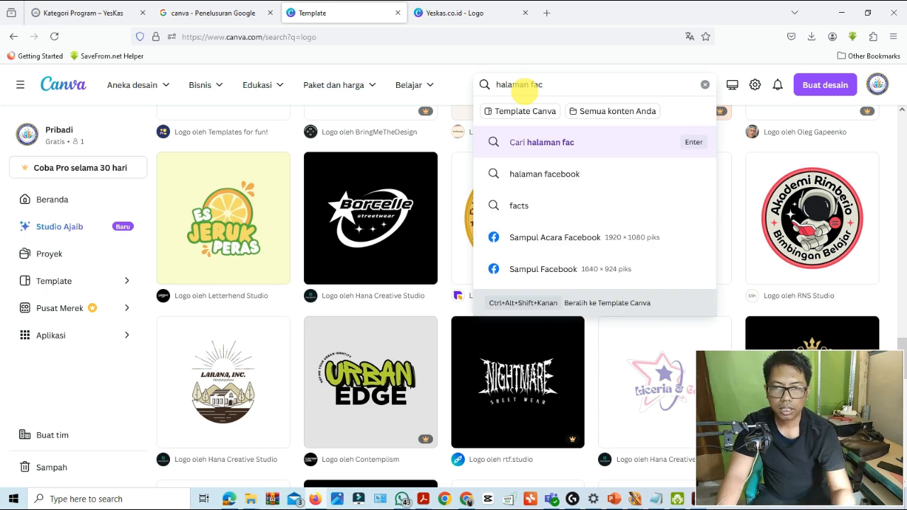
left_click(556, 187)
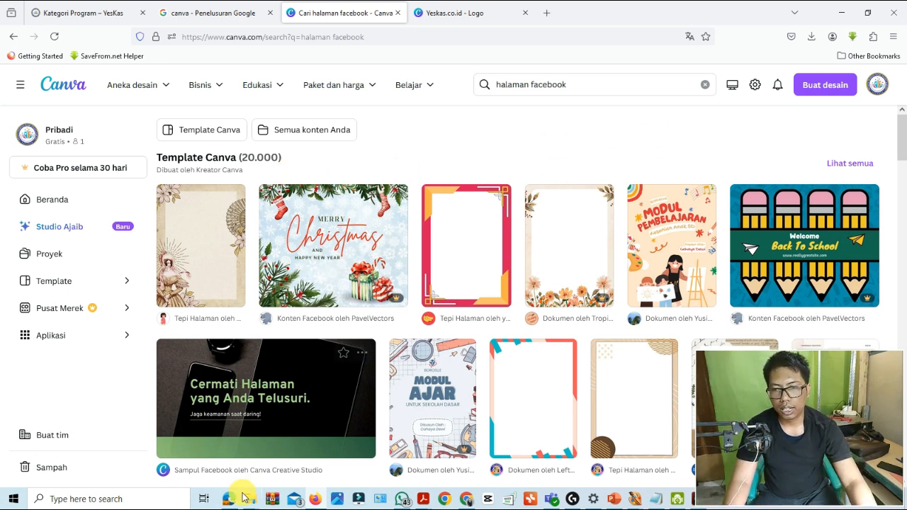
Switch to File Explorer and open the DIGI EXTRAK folder inside FLEYER PELATIHAN on drive D.
mouse_move(249, 504)
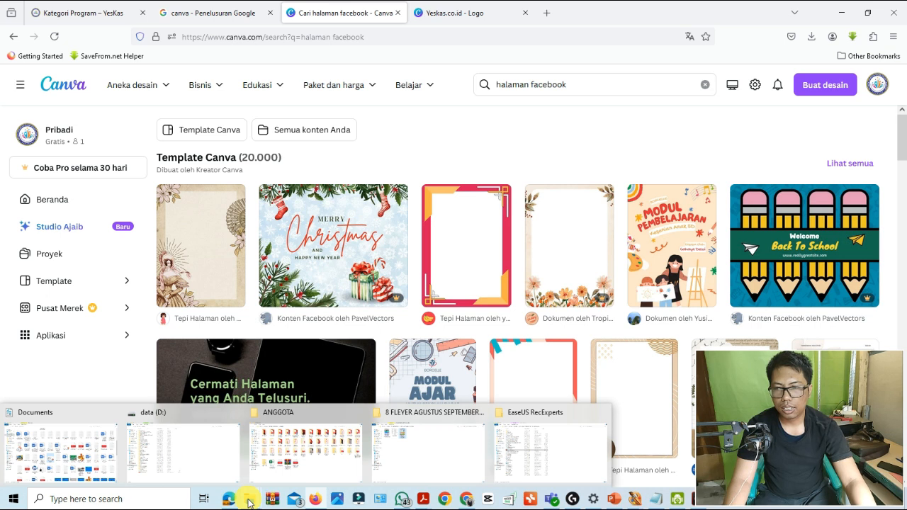
left_click(309, 476)
left_click(42, 347)
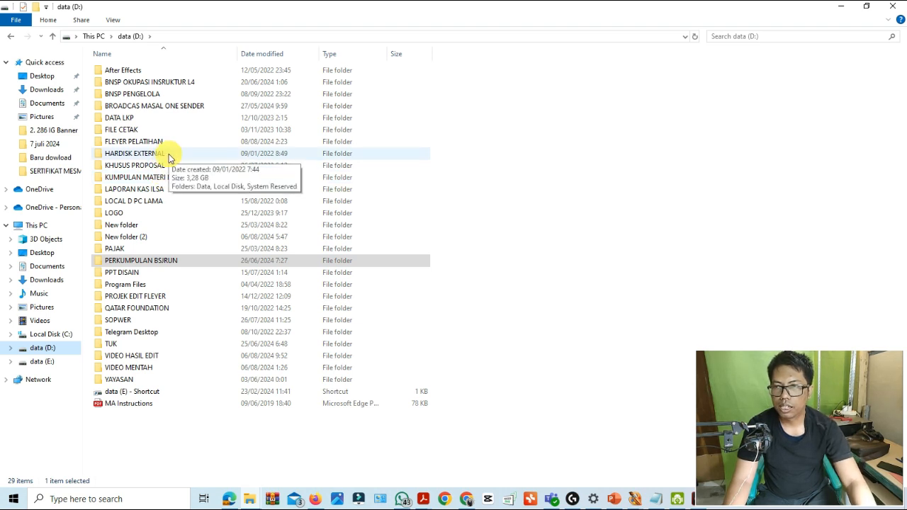
double_click(168, 142)
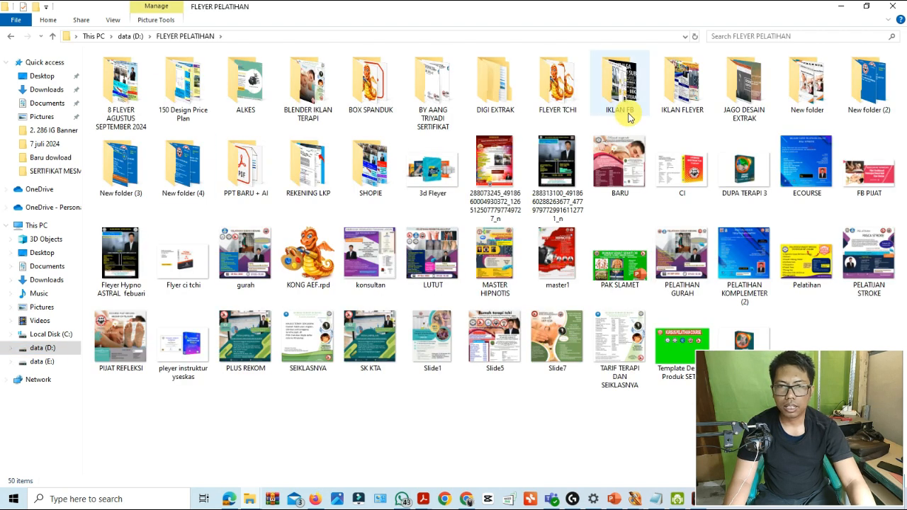
double_click(495, 85)
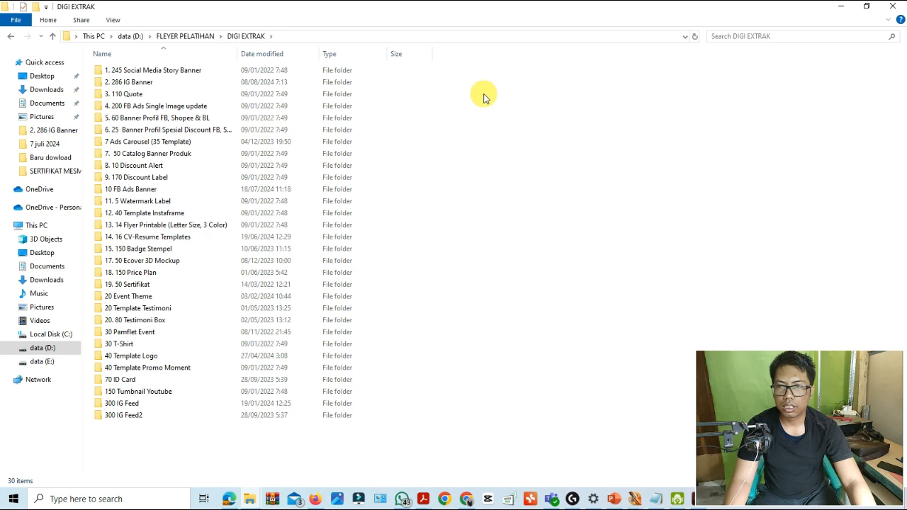
Look through the "45 Template IG Story Banner" and "200 Insta Story - FB Story" folders inside "1. 245 Social Media Story Banner".
double_click(185, 74)
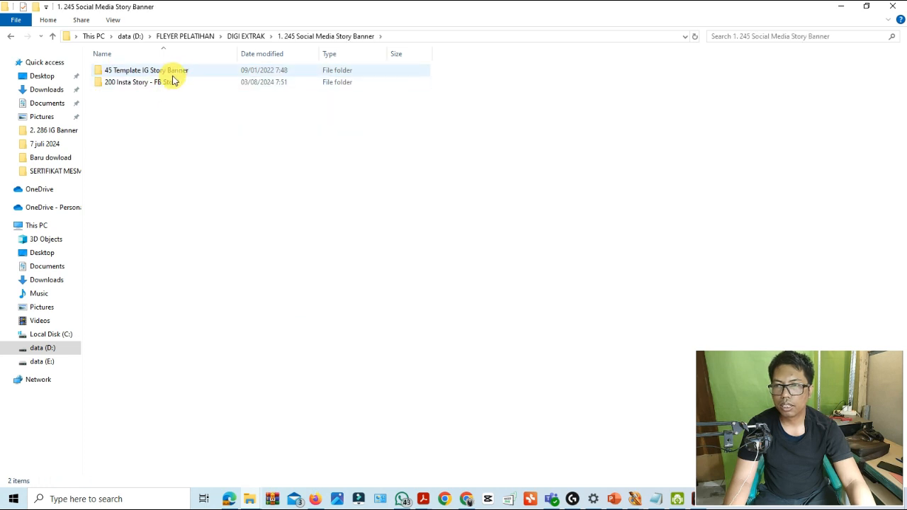
double_click(177, 72)
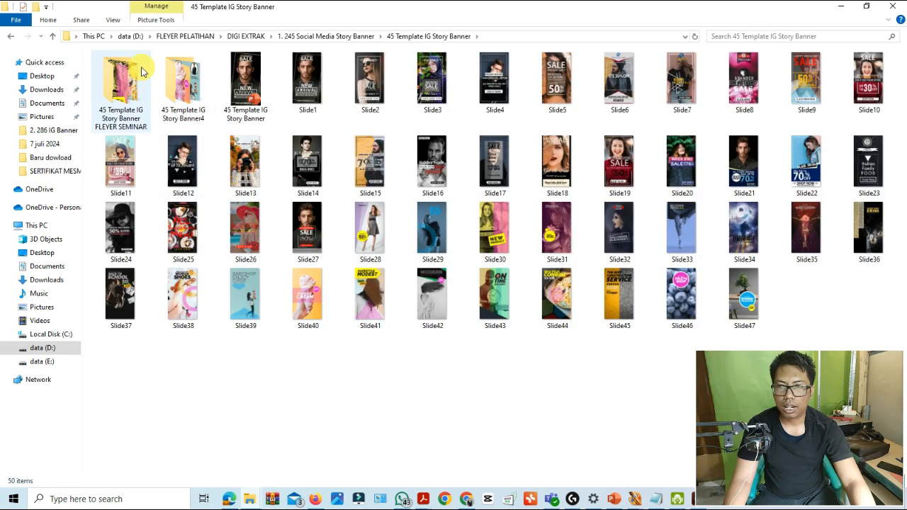
left_click(10, 39)
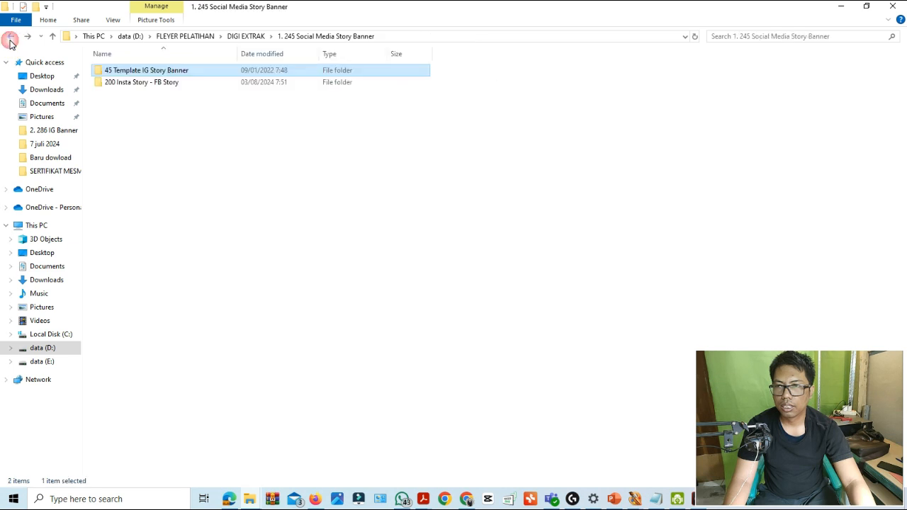
double_click(142, 83)
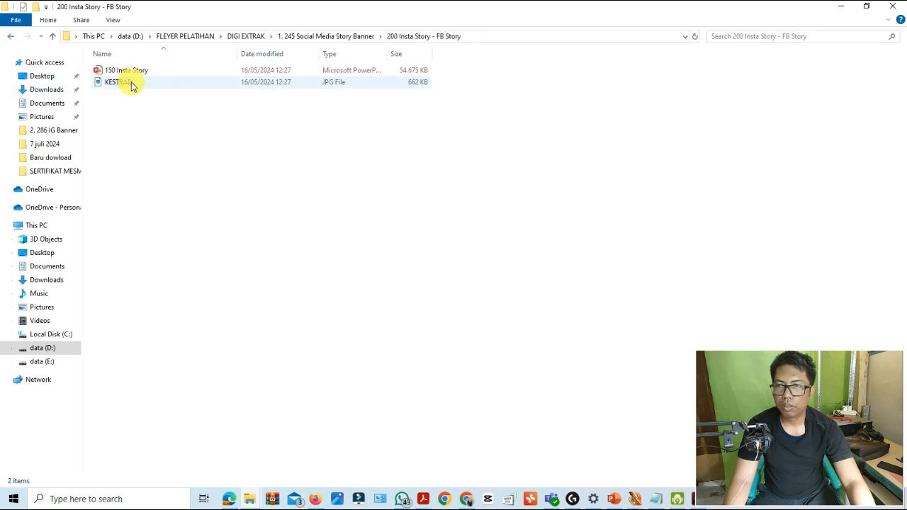
Return to DIGI EXTRAK and open "1. Facebook Modern" inside "5. 60 Banner Profil FB, Shopee & BL" and "1. Banner Facebook".
left_click(11, 39)
left_click(11, 39)
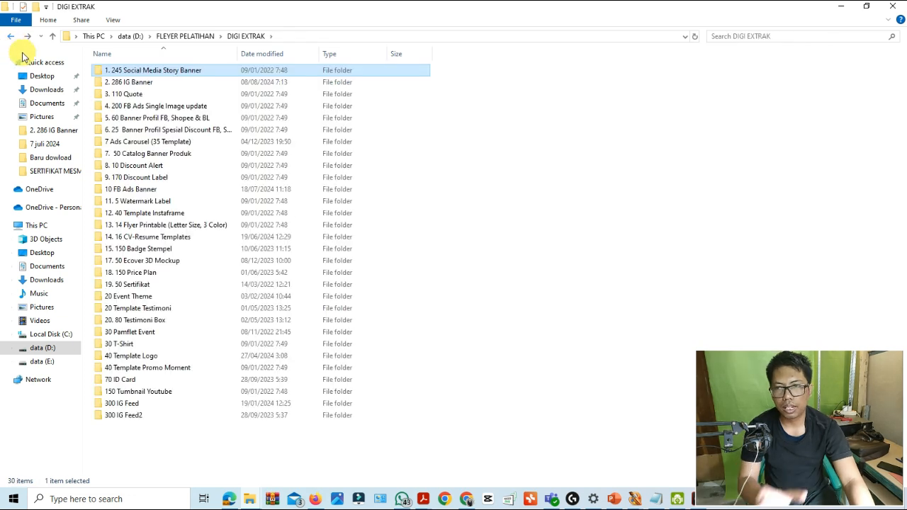
left_click(153, 119)
double_click(160, 120)
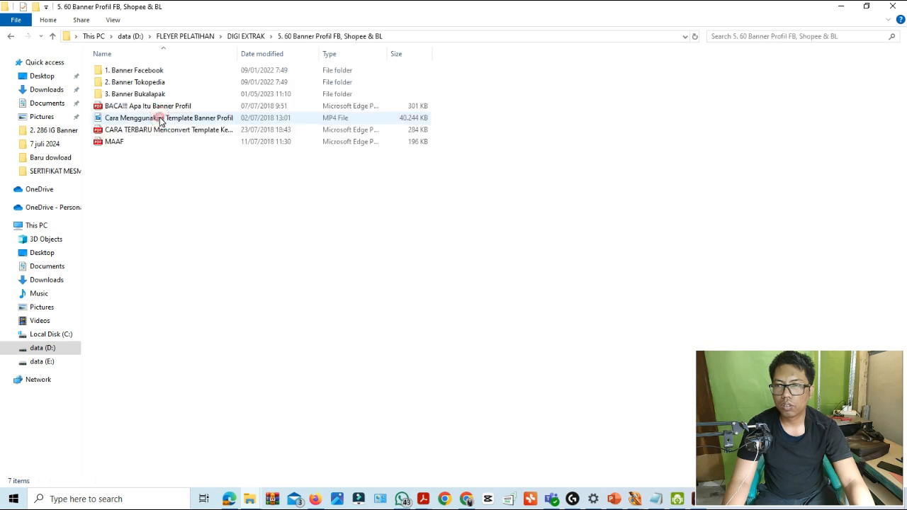
double_click(156, 72)
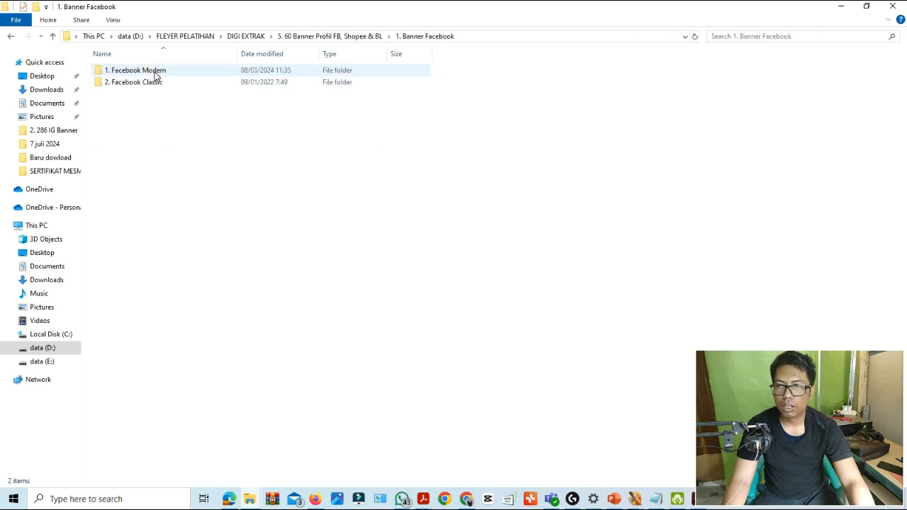
double_click(156, 73)
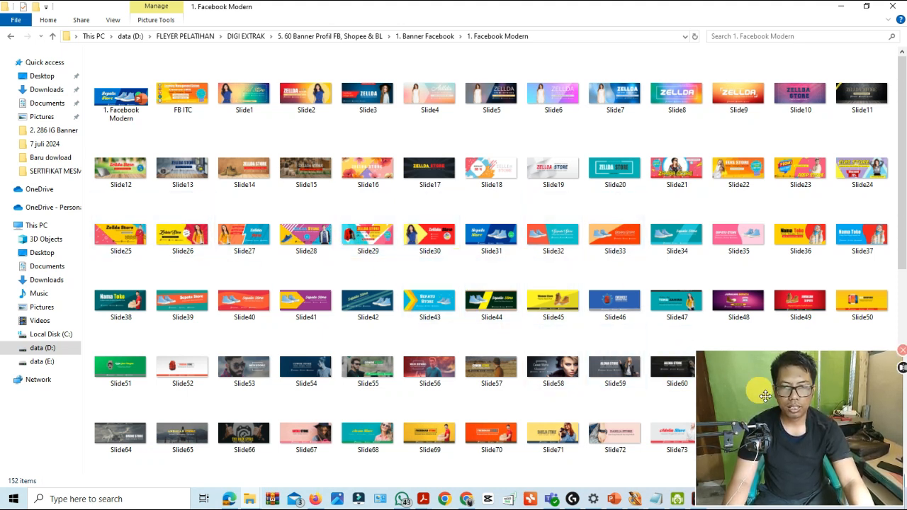
mouse_move(899, 205)
left_mouse_down()
mouse_move(899, 236)
mouse_move(901, 205)
left_mouse_up()
left_click_drag(845, 423, 808, 397)
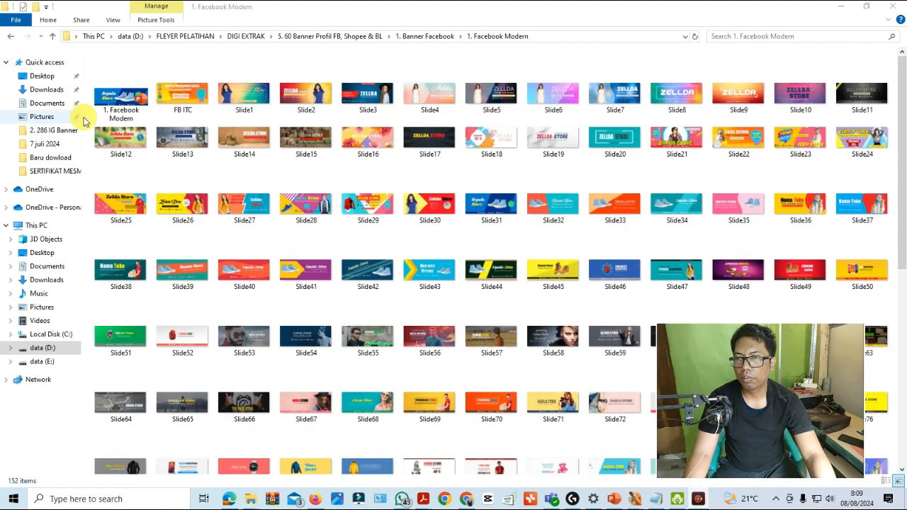
Open the "1. Facebook Modern" presentation in PowerPoint and display the laptop banner on slide 12.
left_click(122, 103)
right_click(122, 103)
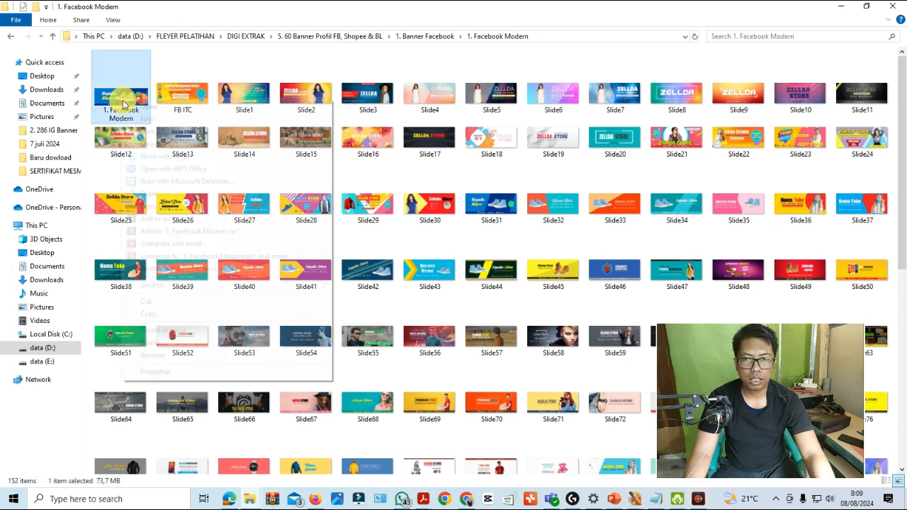
mouse_move(324, 205)
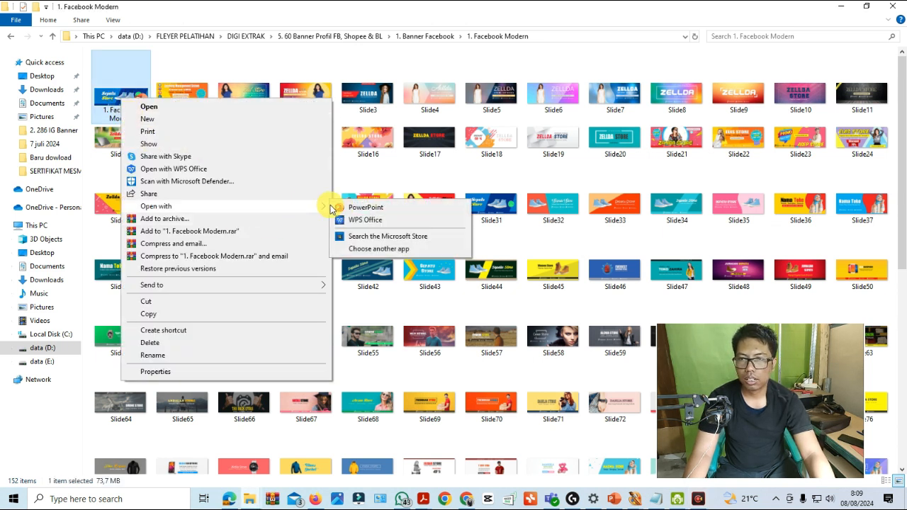
left_click(354, 206)
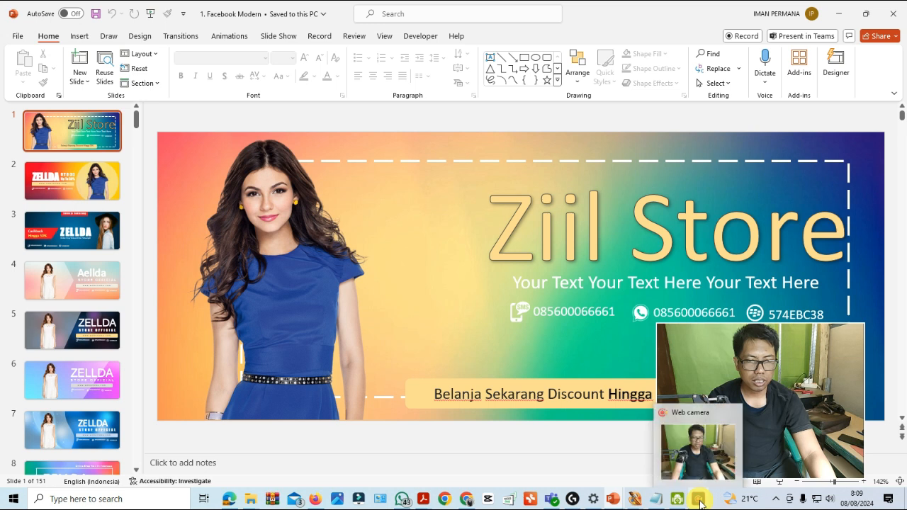
scroll(99, 432, "down", 5)
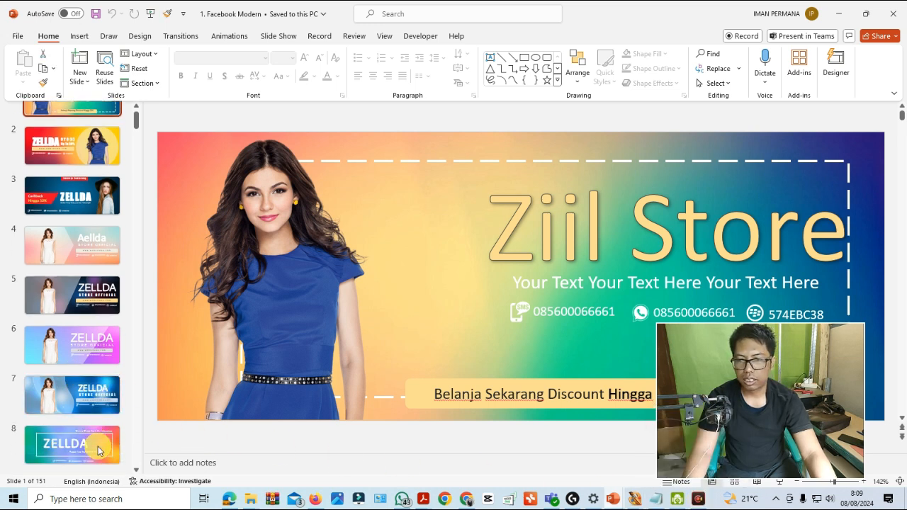
scroll(88, 394, "down", 5)
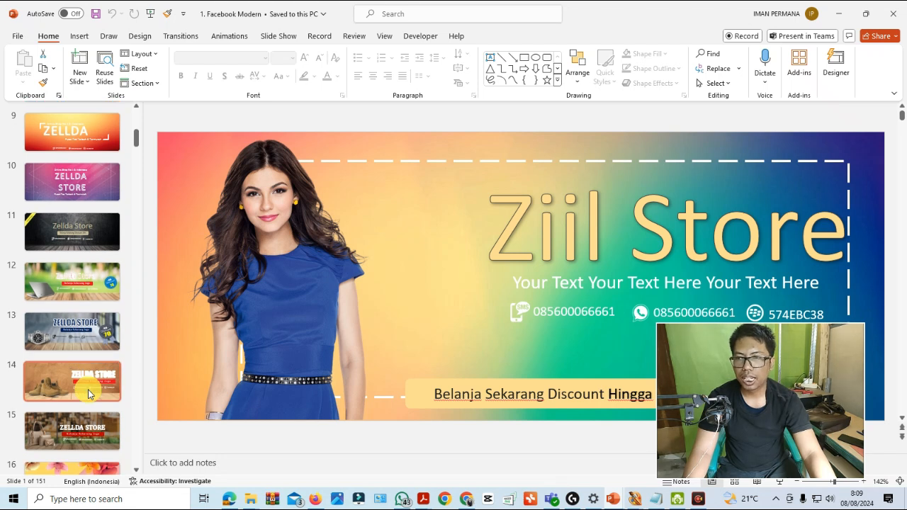
left_click(88, 298)
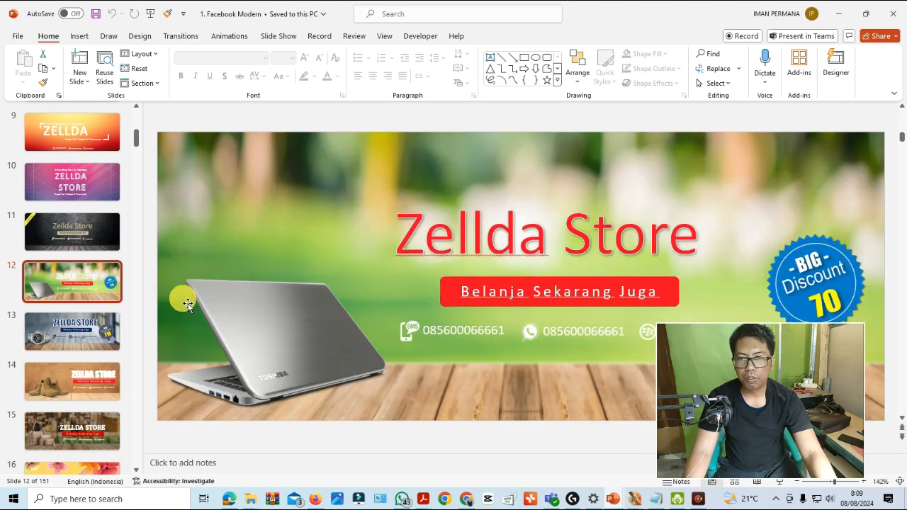
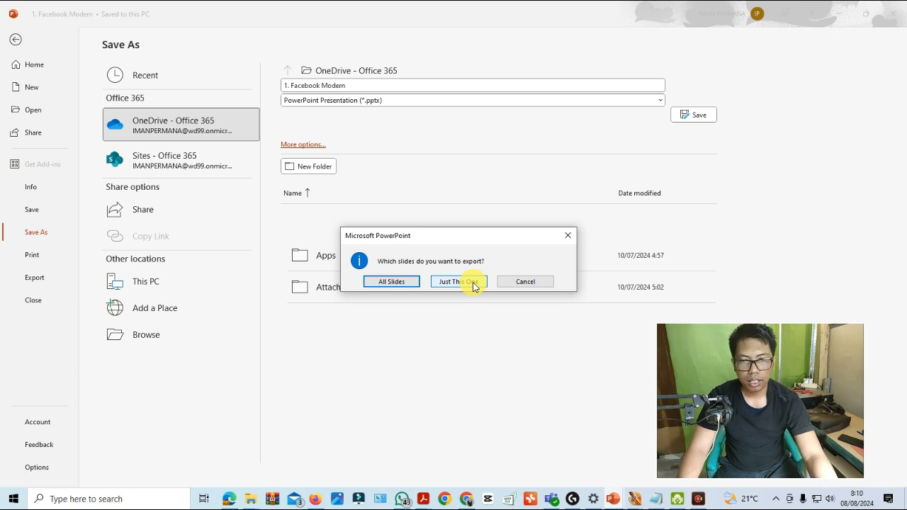
Export only the current boots banner slide, view the exported JPG from the "1. Facebook Modern" folder in File Explorer, and close it.
left_click(473, 284)
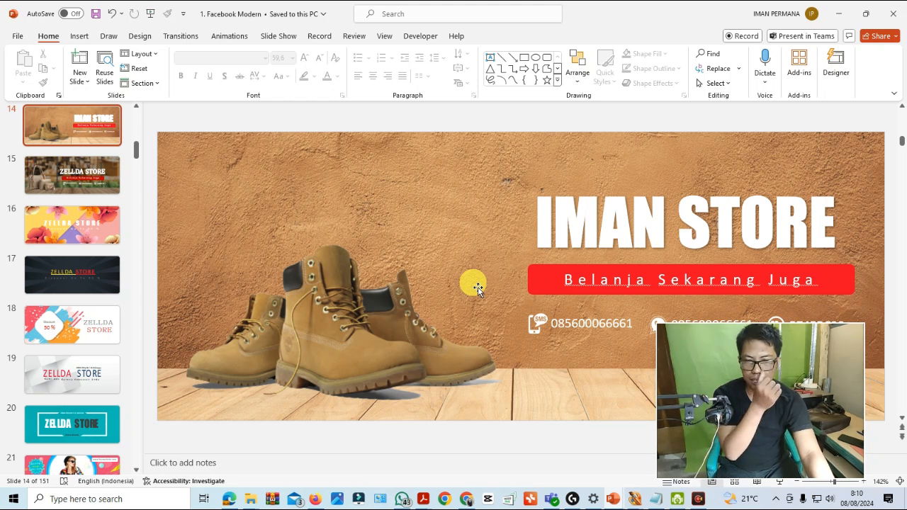
mouse_move(251, 499)
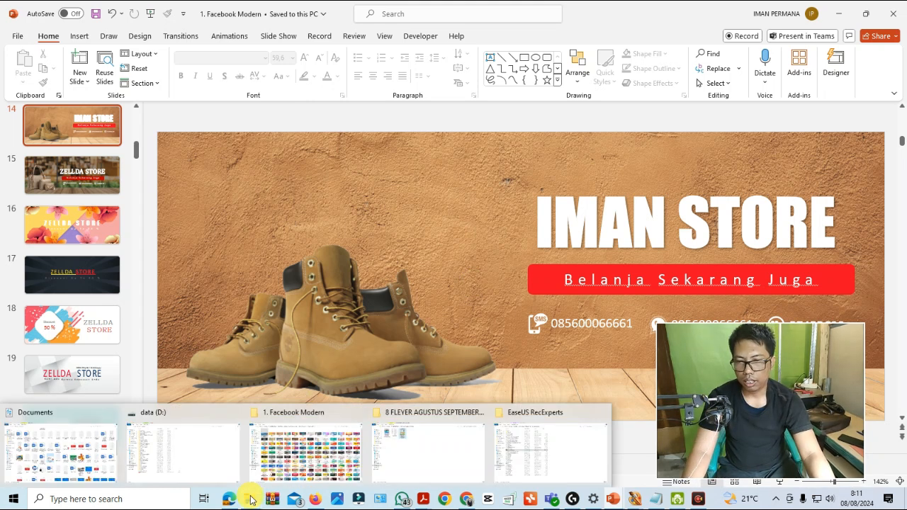
left_click(298, 447)
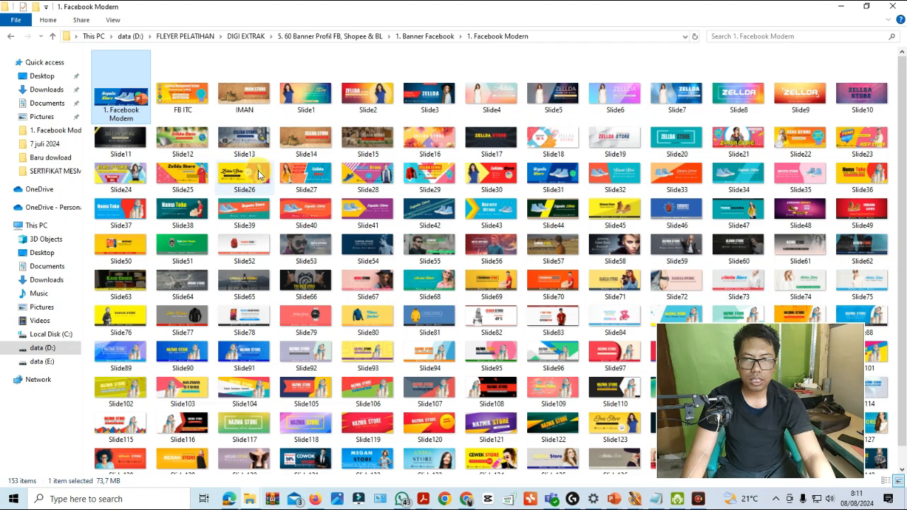
double_click(243, 102)
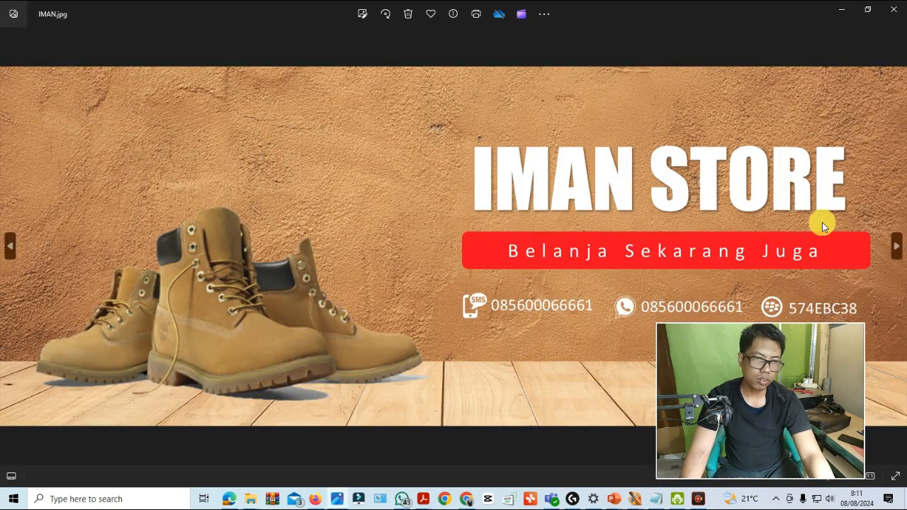
left_click(892, 14)
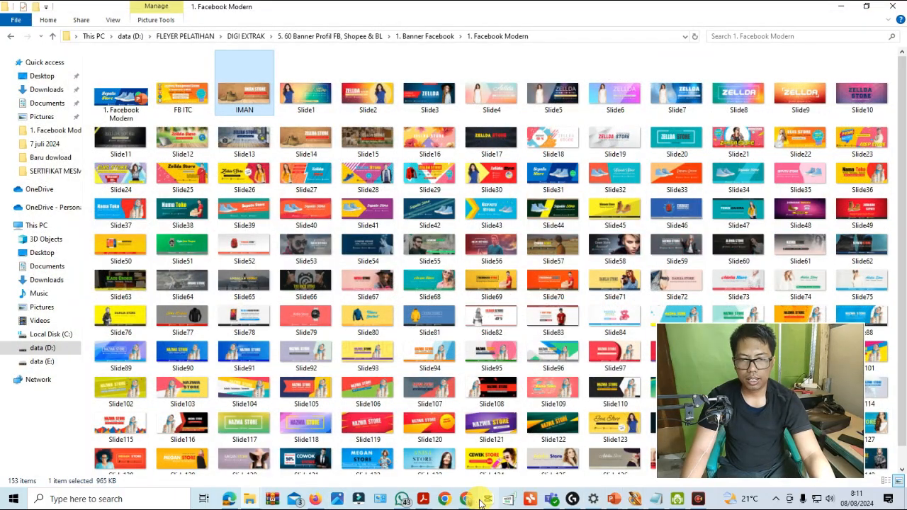
Switch to the Yeskas.co.id Facebook page in Chrome and start uploading a photo from the computer as its cover.
left_click(471, 468)
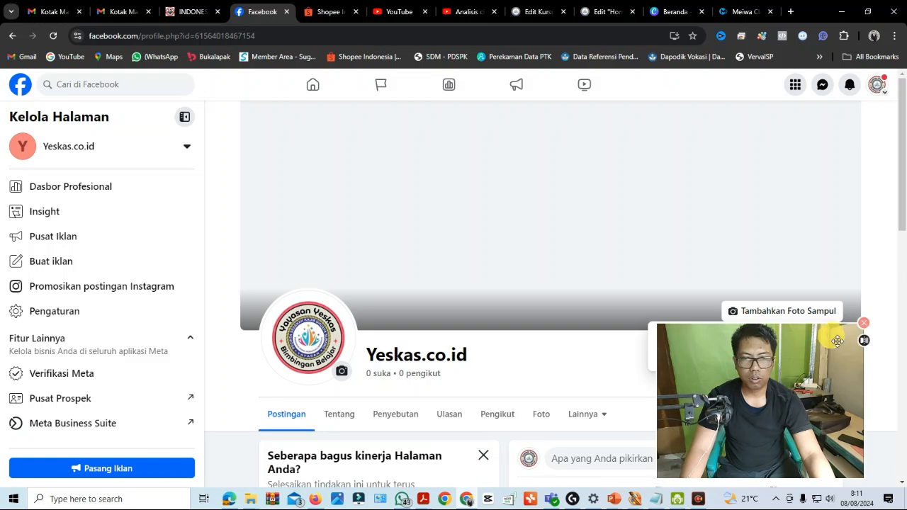
left_click(789, 316)
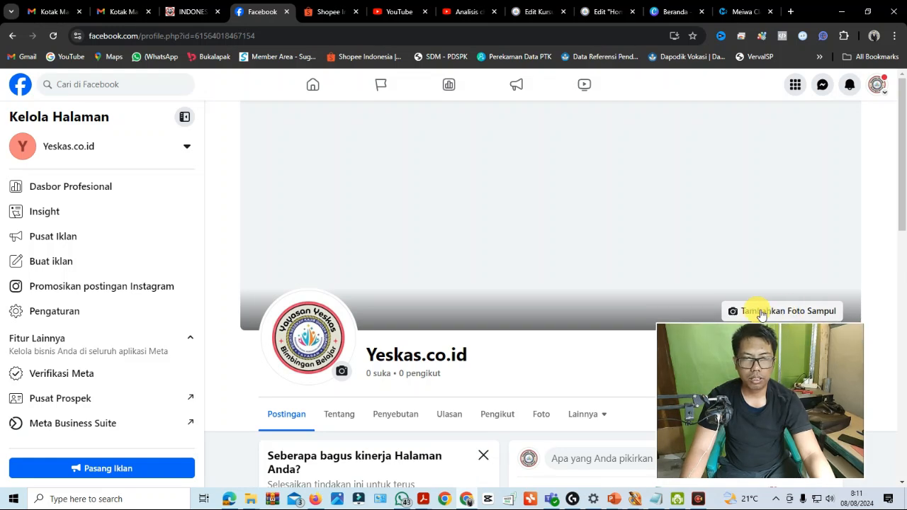
left_click(740, 312)
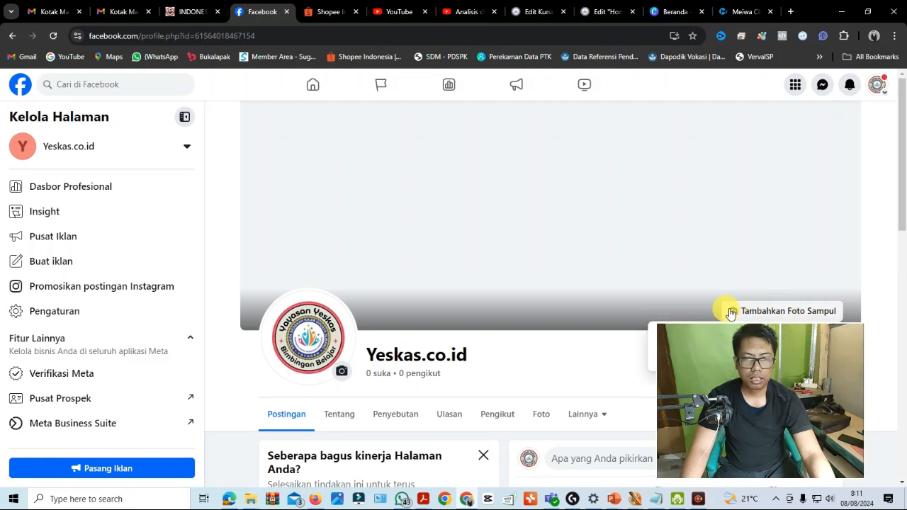
left_click(759, 311)
left_click_drag(783, 405, 154, 432)
left_click(780, 313)
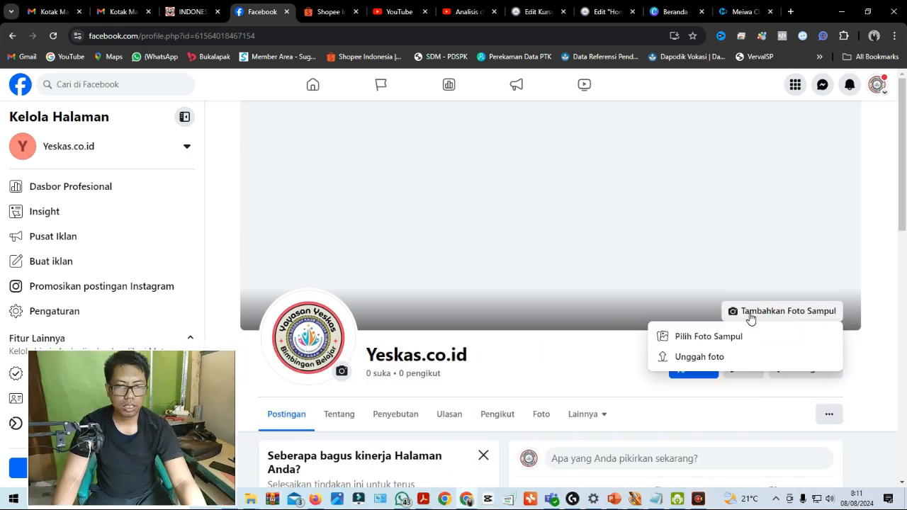
left_click(682, 358)
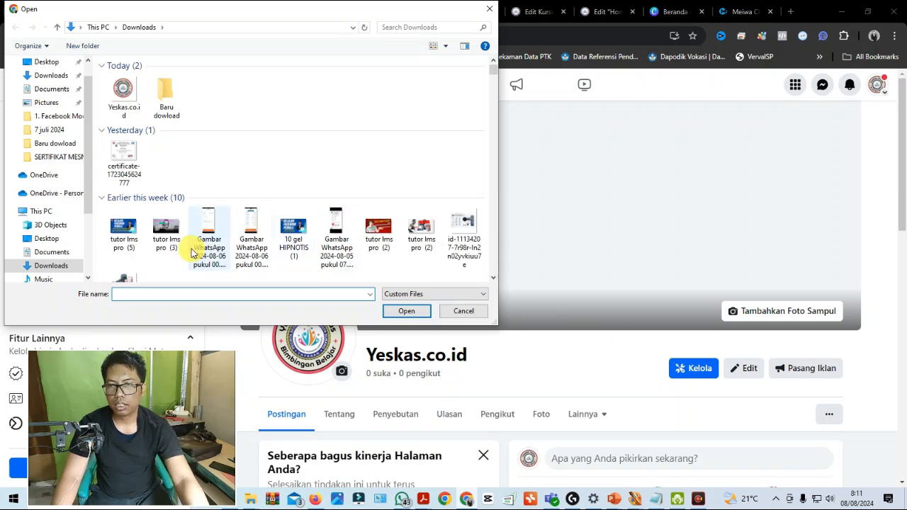
Upload the exported boots banner from the "1. Facebook Modern" folder on drive D as the cover photo and save the change.
scroll(80, 199, "down", 2)
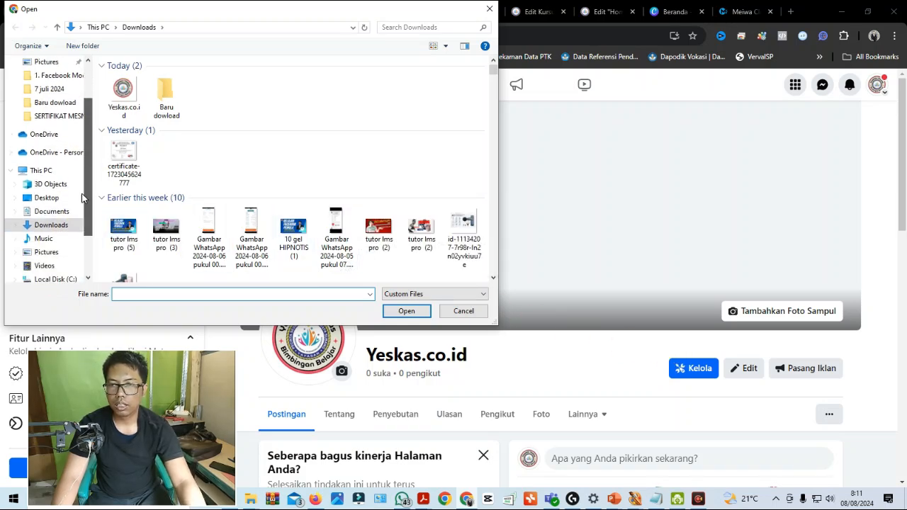
scroll(80, 218, "down", 1)
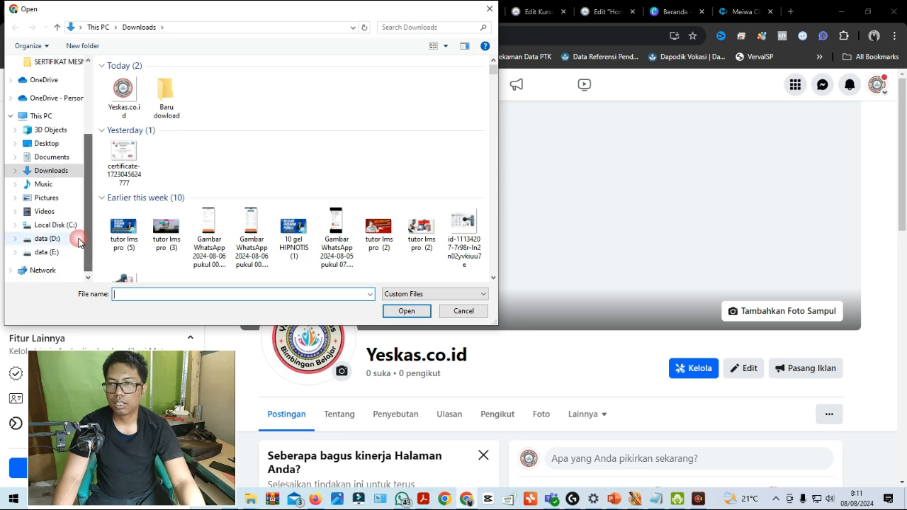
left_click(59, 241)
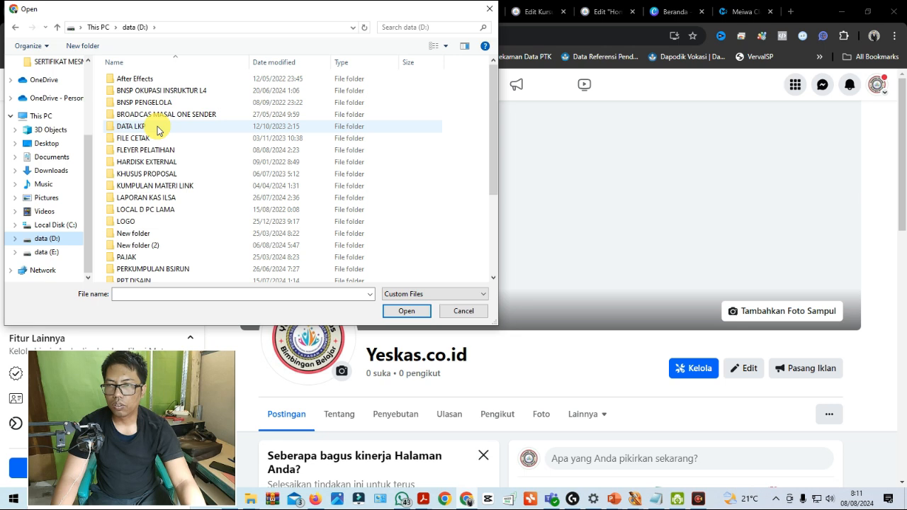
double_click(170, 149)
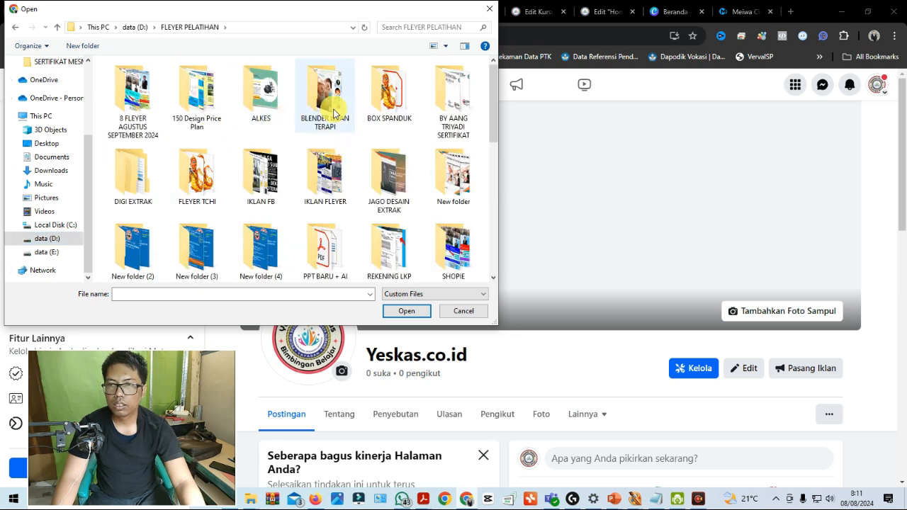
left_click(139, 184)
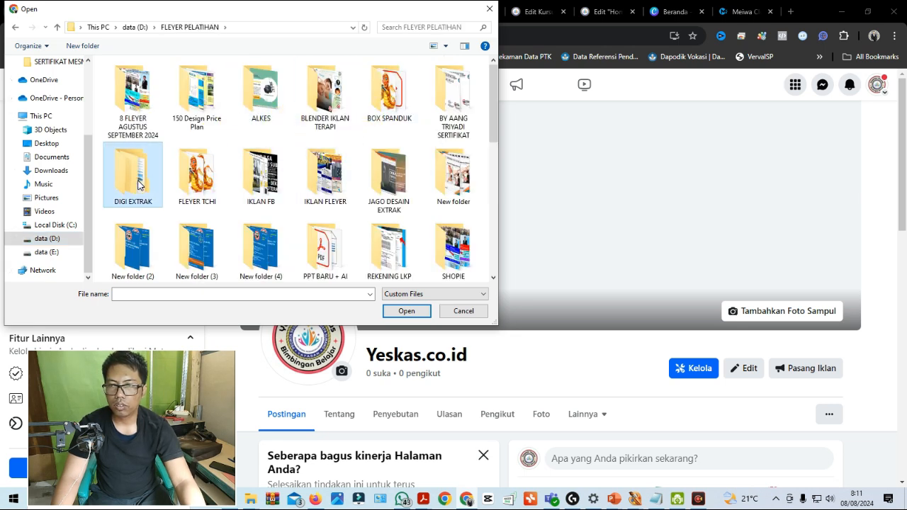
double_click(139, 185)
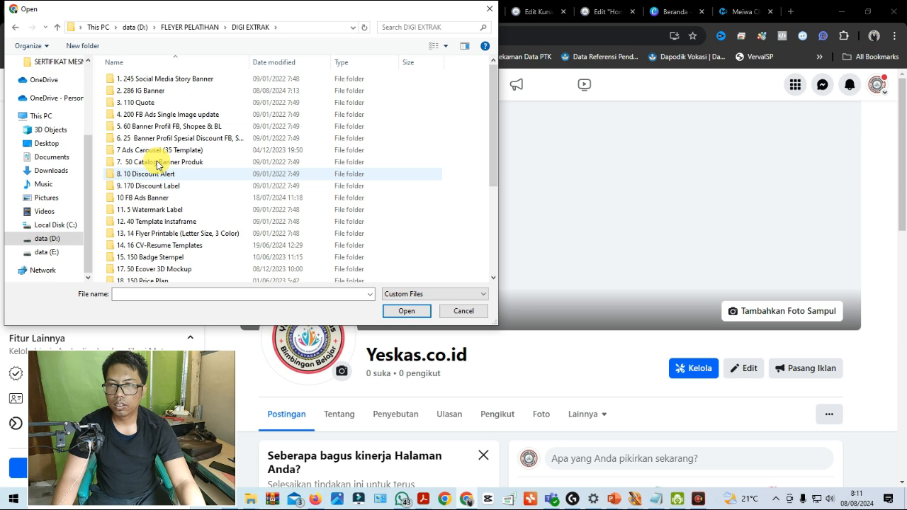
double_click(217, 126)
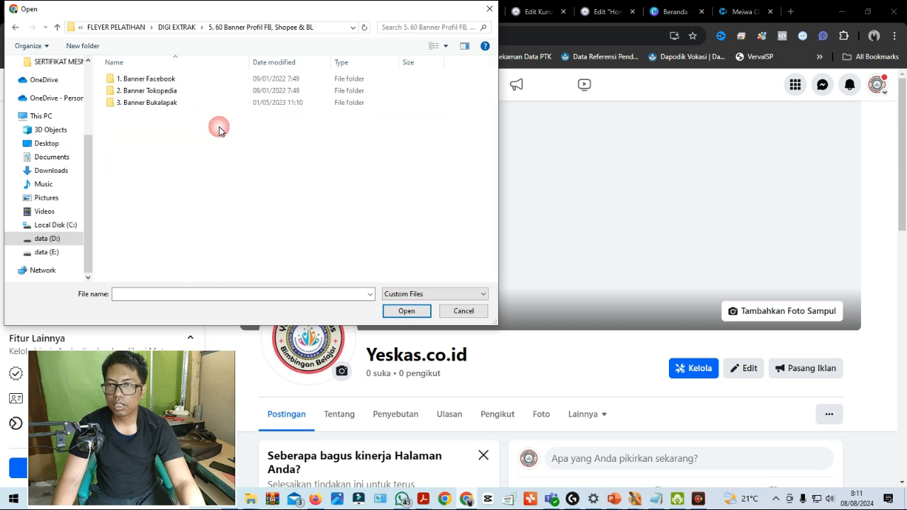
double_click(182, 81)
double_click(180, 79)
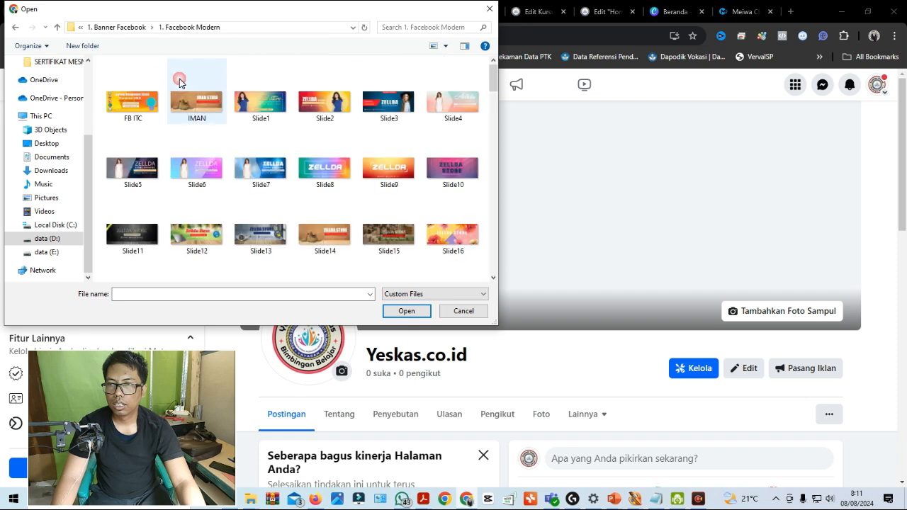
left_click(204, 103)
left_click(406, 310)
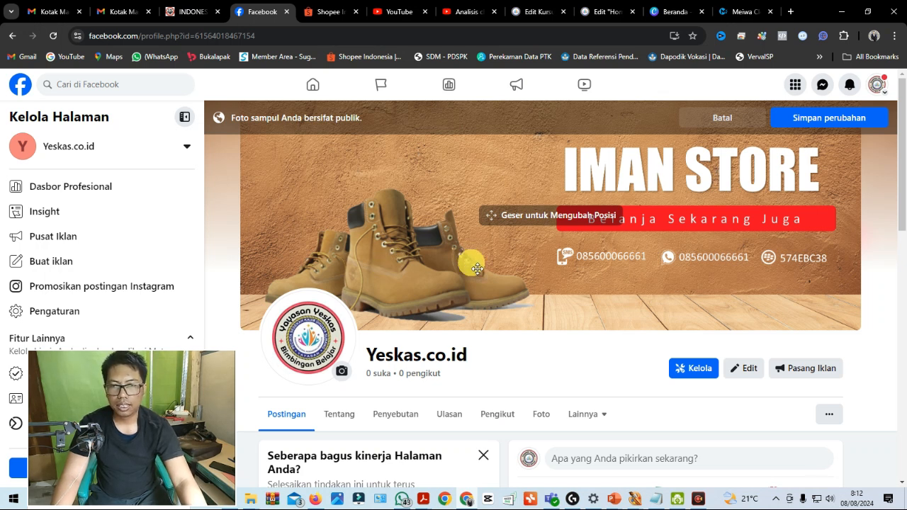
left_click(850, 124)
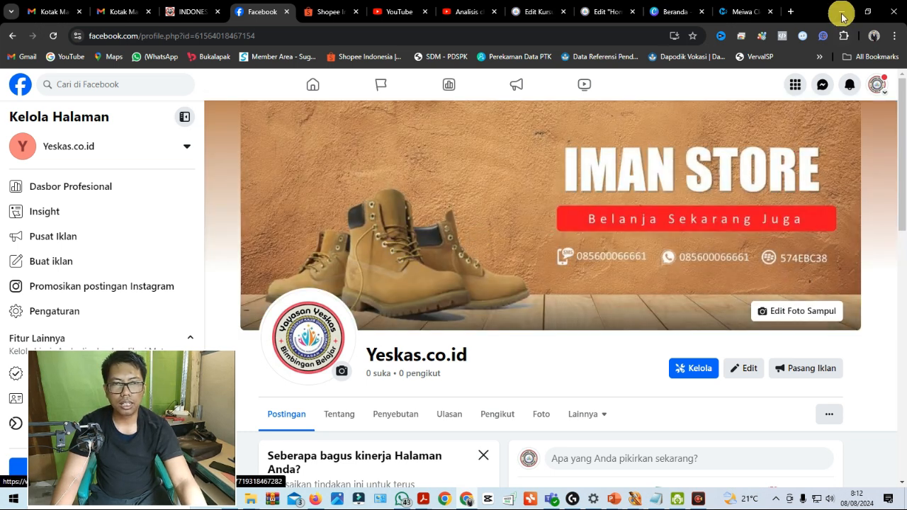
Open the remove.bg image upload page in a new browser tab.
left_click(791, 12)
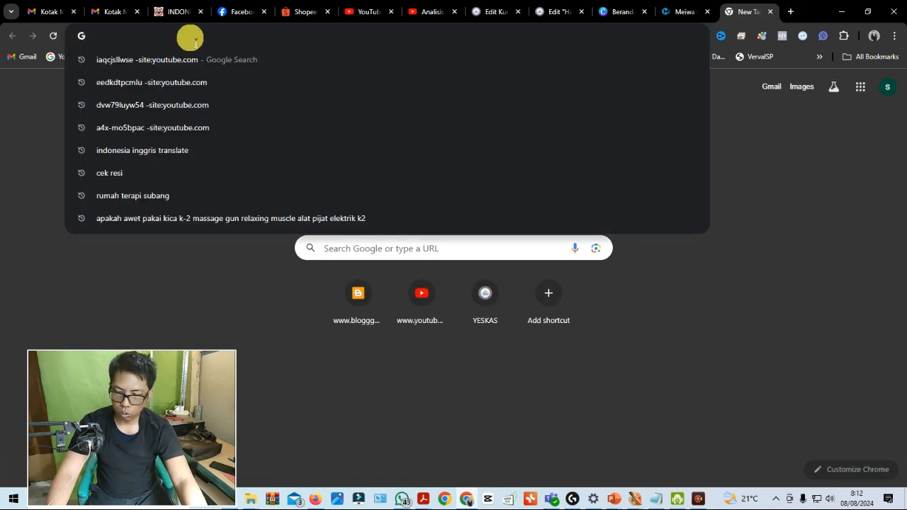
type("RE")
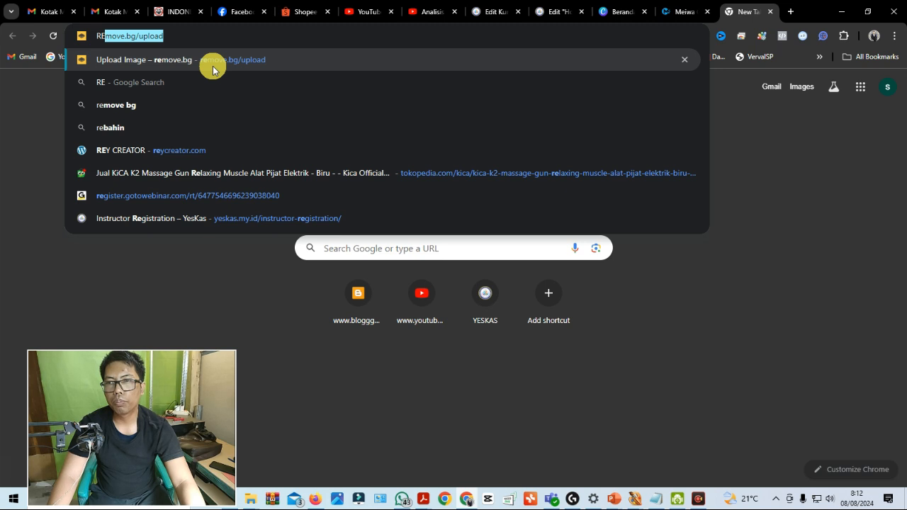
left_click(237, 60)
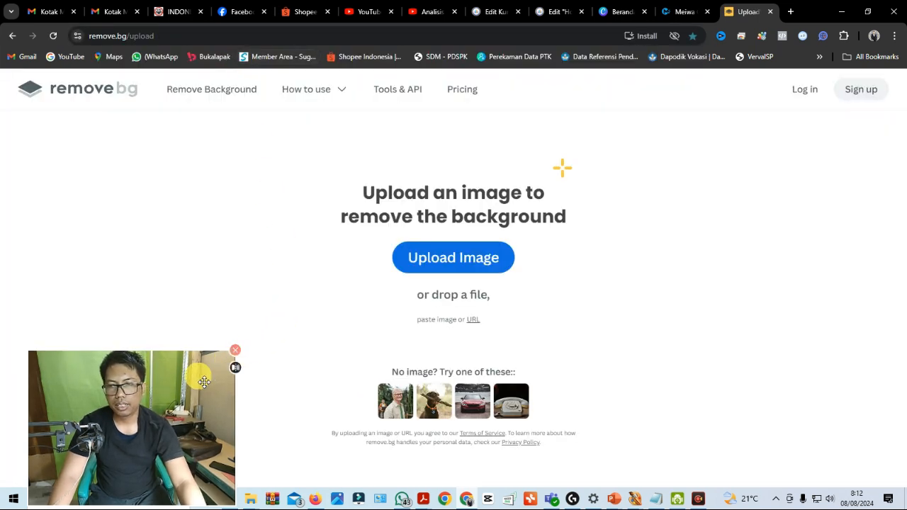
Open the Downloads folder in File Explorer and upload the blue and pink massage gun image to remove.bg.
left_click_drag(203, 382, 870, 379)
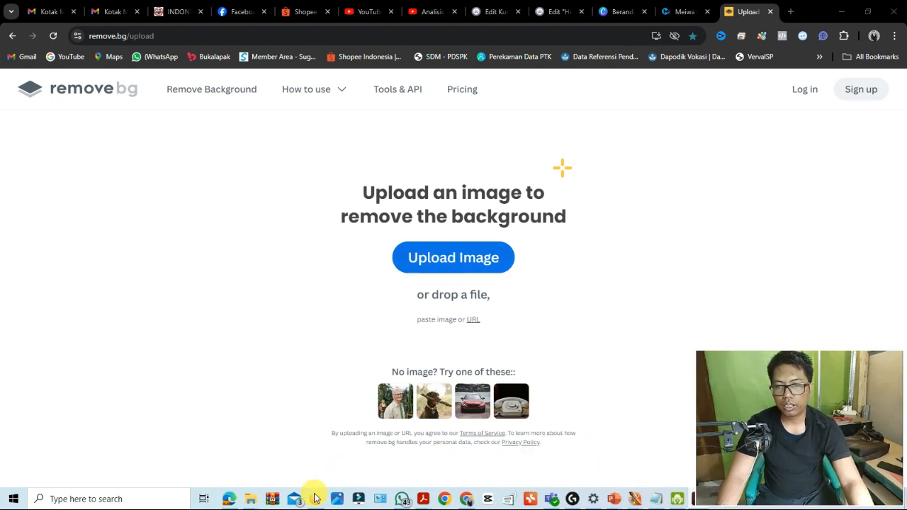
mouse_move(252, 500)
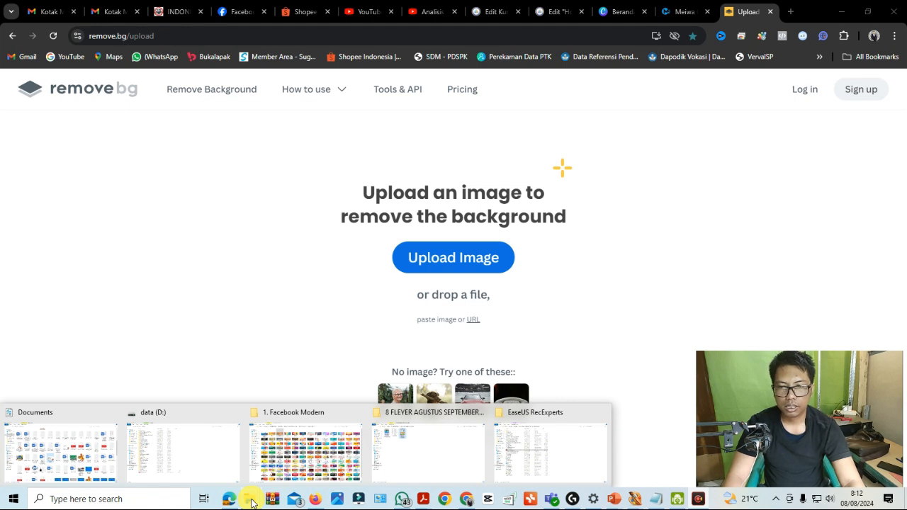
left_click(444, 464)
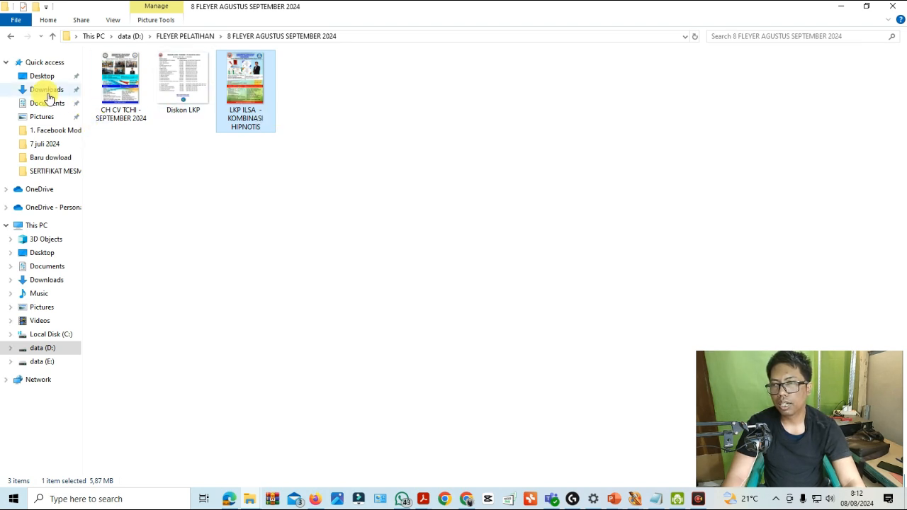
left_click(45, 90)
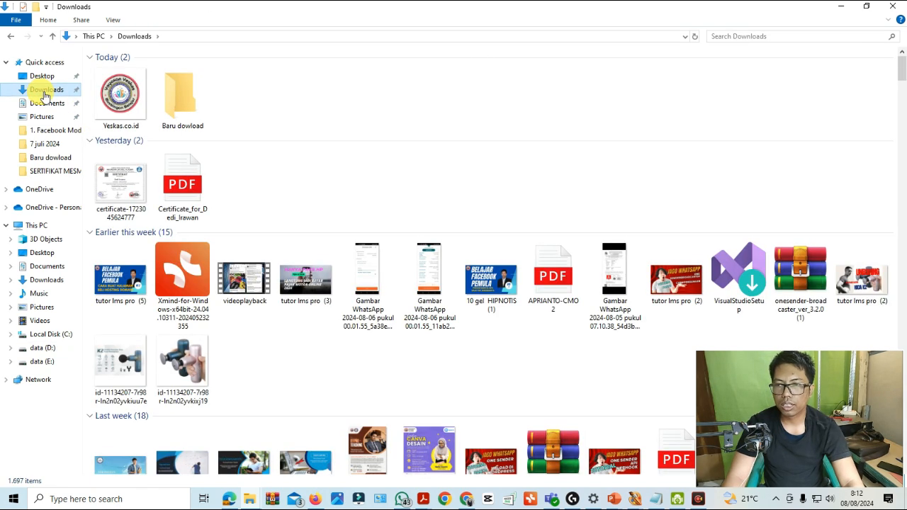
scroll(360, 145, "down", 2)
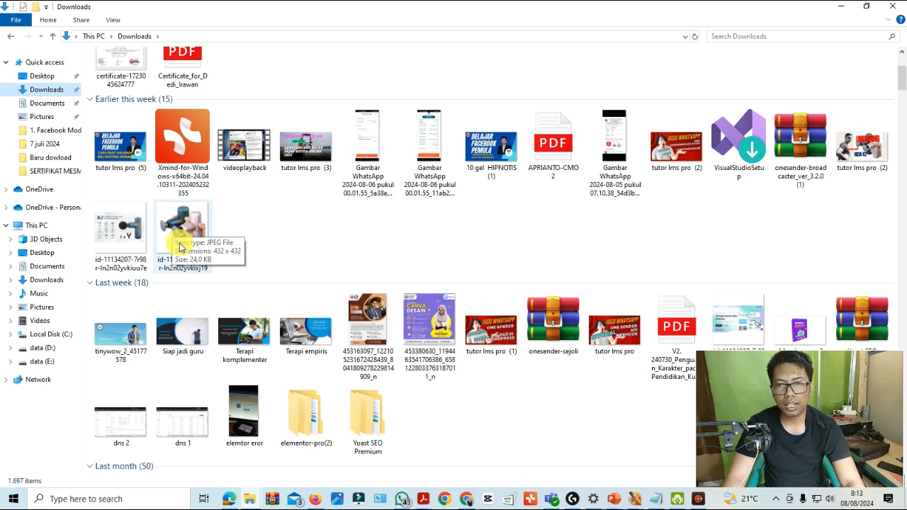
left_click_drag(184, 223, 487, 268)
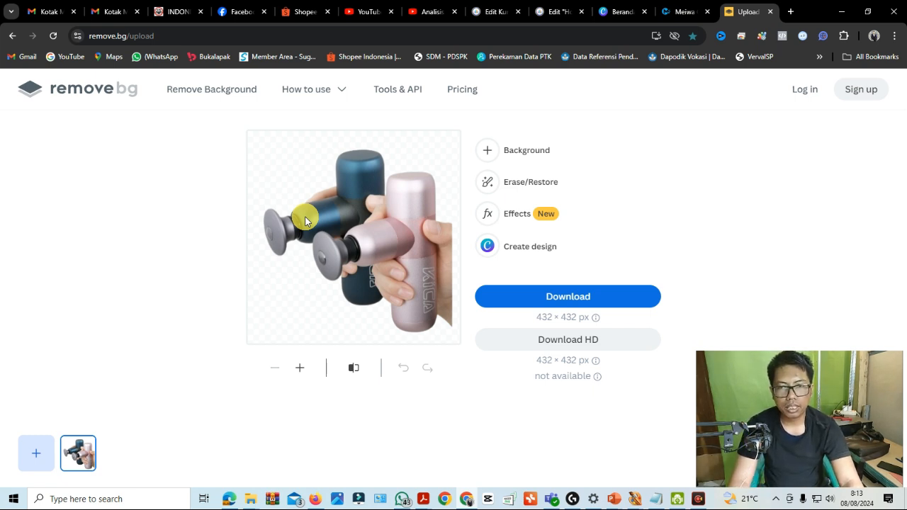
Try the purple-orange gradient photo background behind the massage guns, and restore the transparent background.
left_click(488, 151)
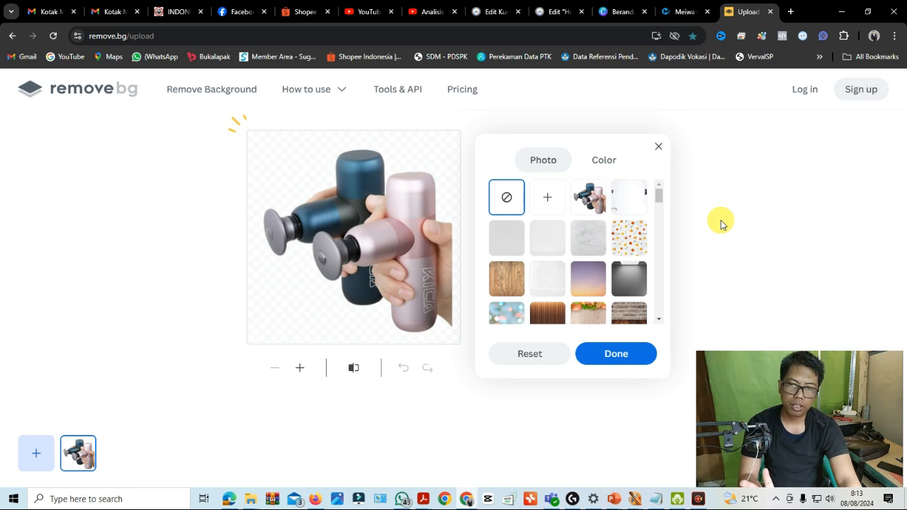
left_click(595, 287)
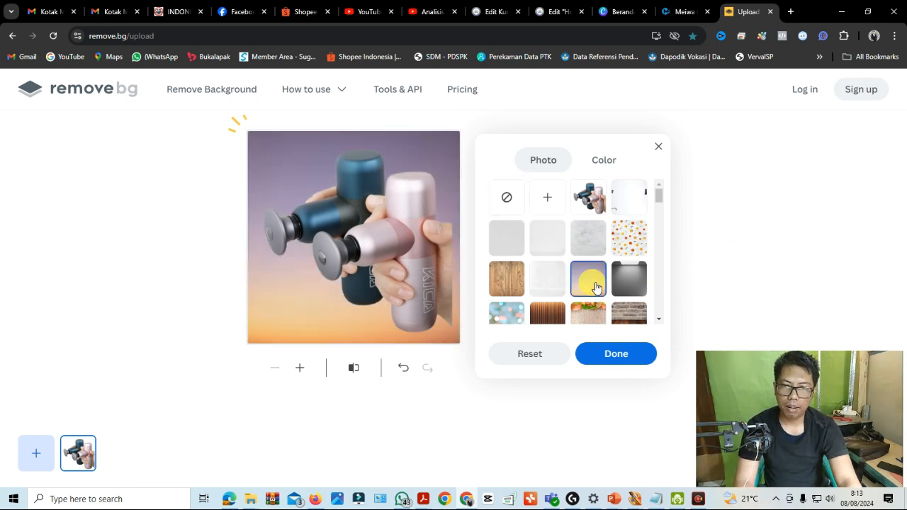
left_click(507, 199)
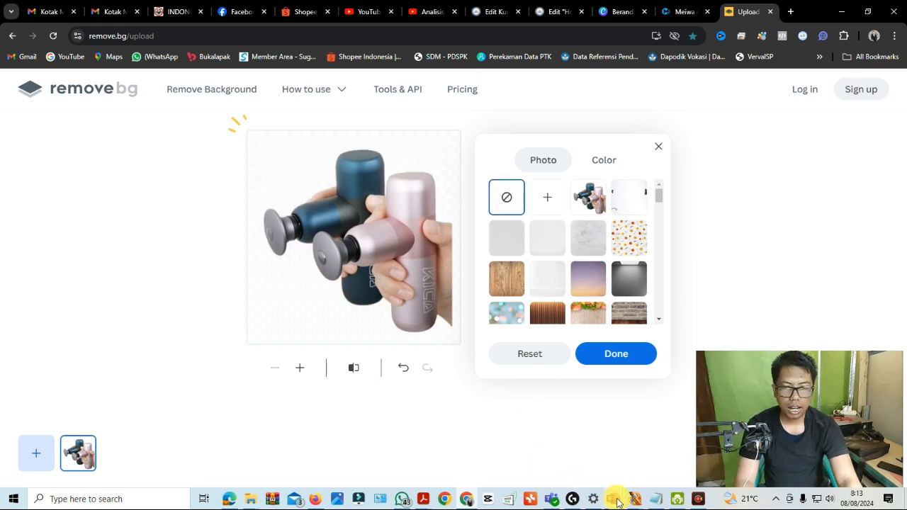
Switch to the "1. Facebook Modern" presentation in PowerPoint with the boots banner slide.
mouse_move(618, 502)
left_click(634, 473)
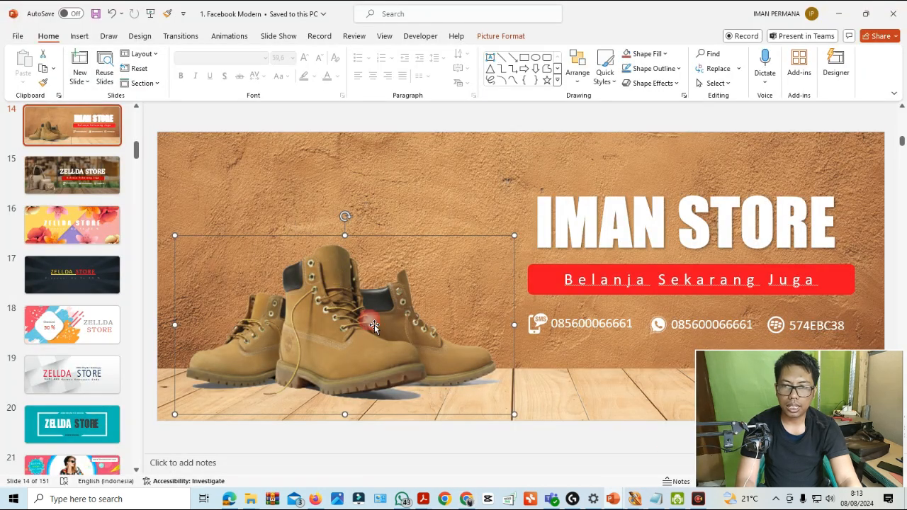
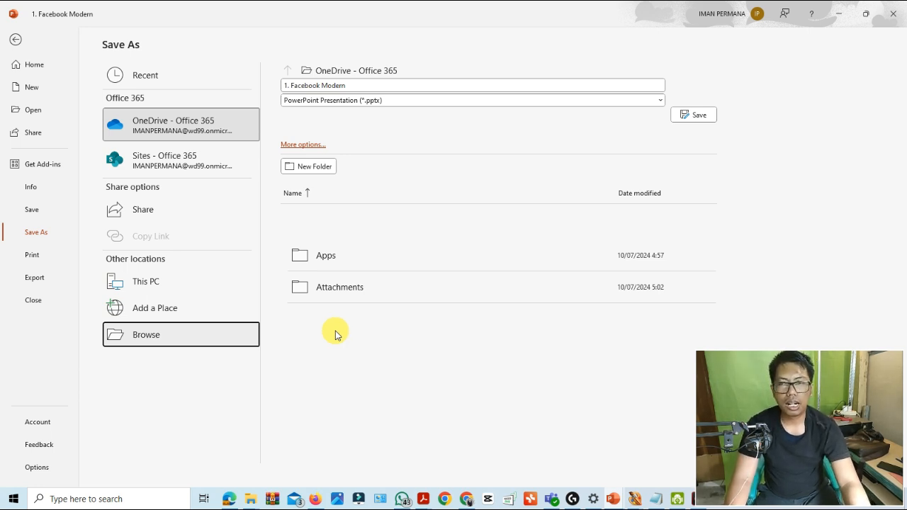
Switch to Canva in Firefox and look through the "halaman facebook" templates for a suitable design.
mouse_move(310, 499)
left_click(316, 473)
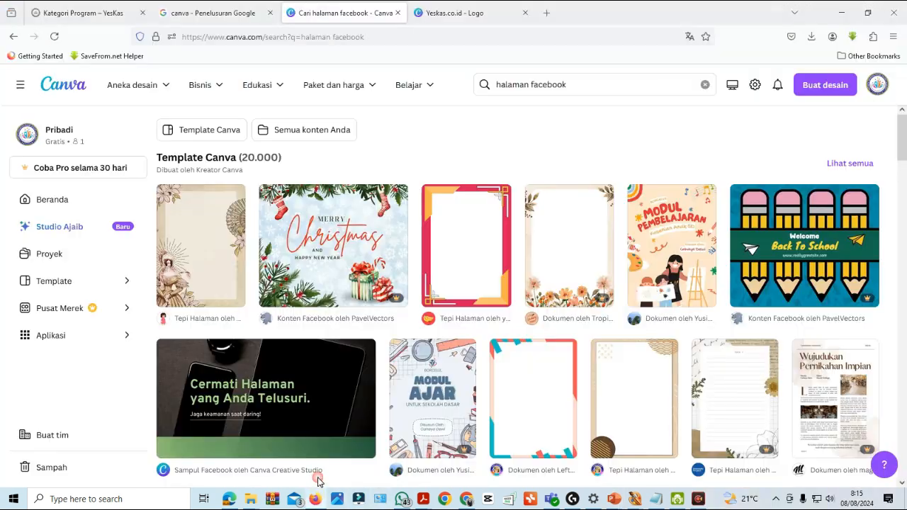
scroll(321, 391, "down", 3)
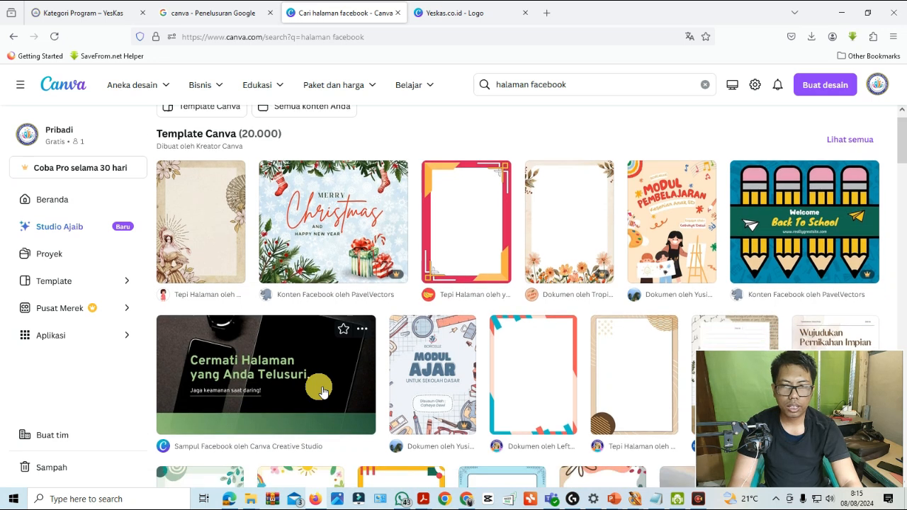
scroll(321, 390, "down", 2)
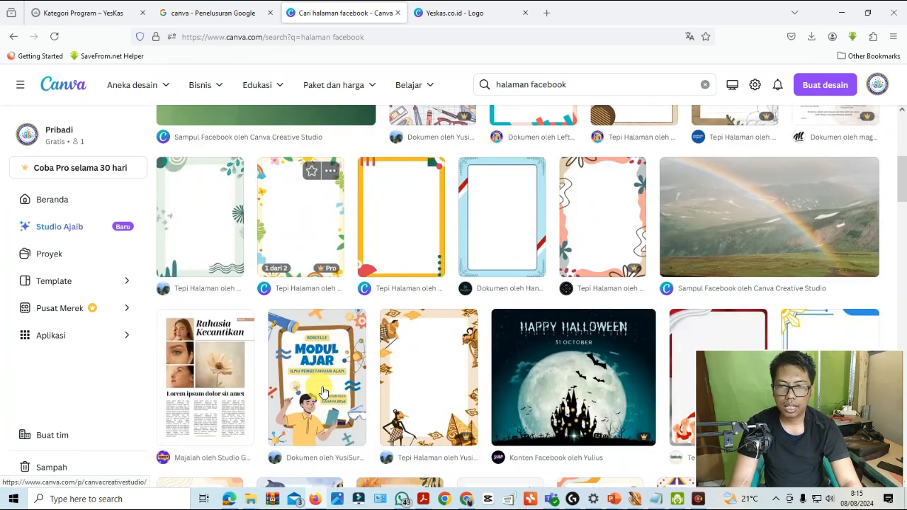
scroll(323, 392, "down", 6)
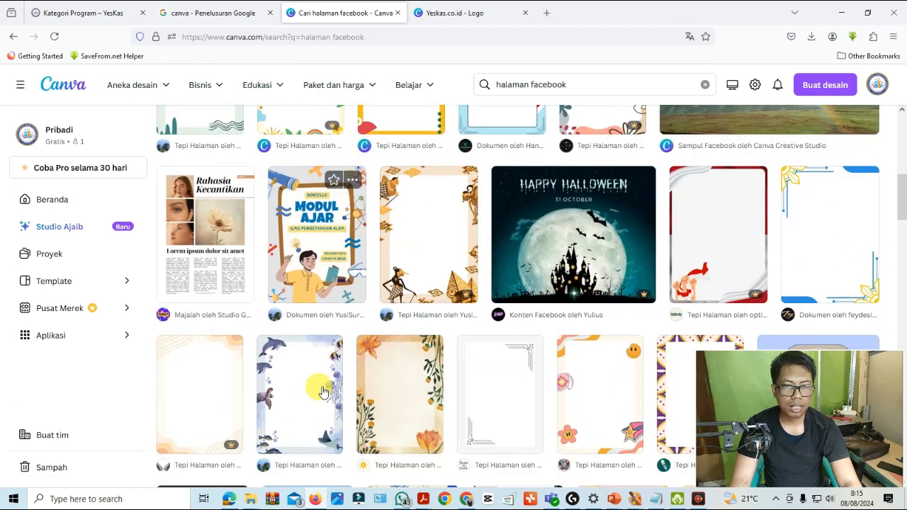
scroll(323, 391, "down", 5)
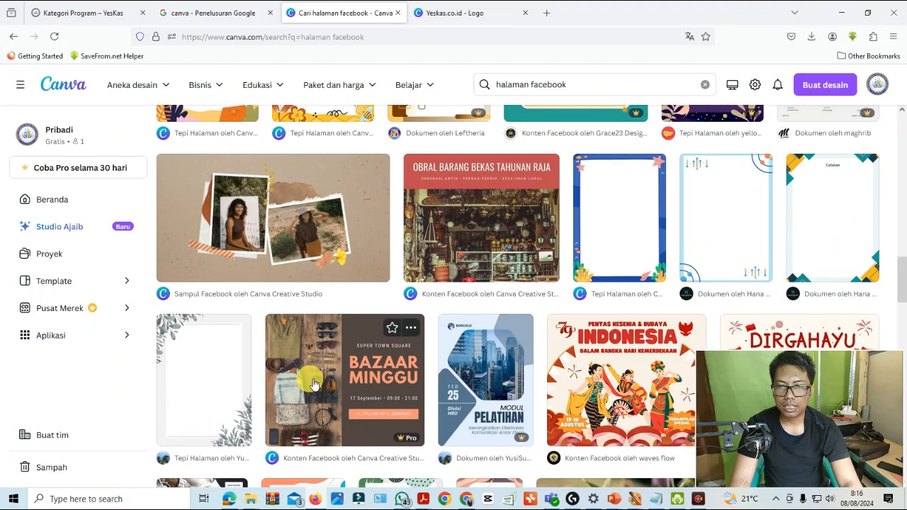
scroll(397, 390, "down", 1)
scroll(409, 391, "down", 4)
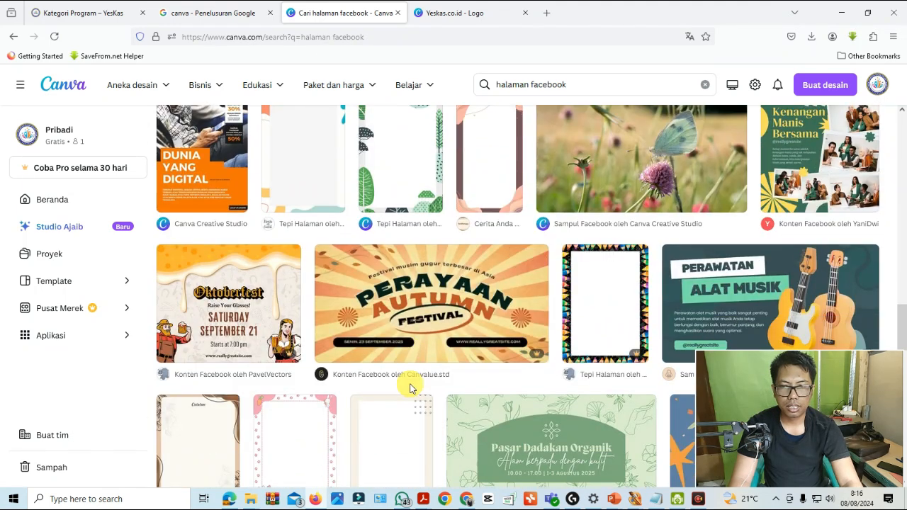
scroll(409, 388, "down", 1)
scroll(409, 389, "down", 2)
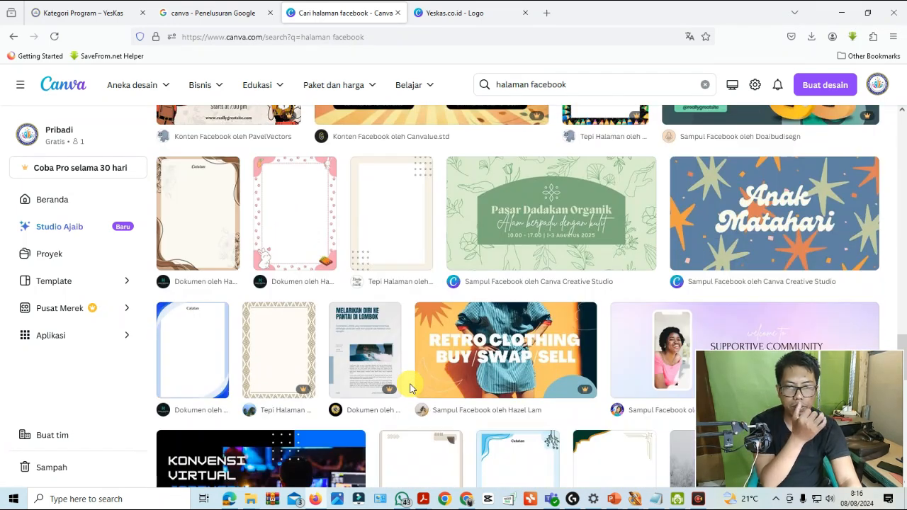
scroll(410, 389, "down", 2)
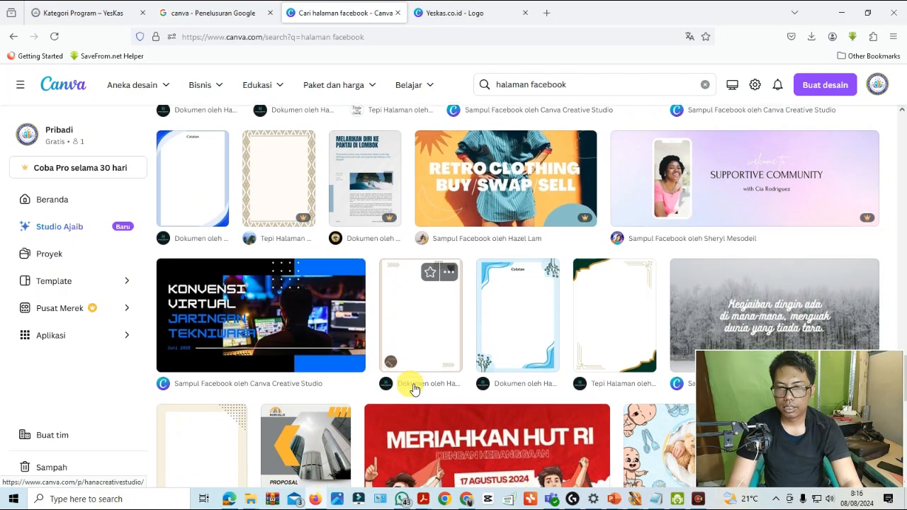
scroll(415, 390, "down", 2)
scroll(414, 390, "down", 2)
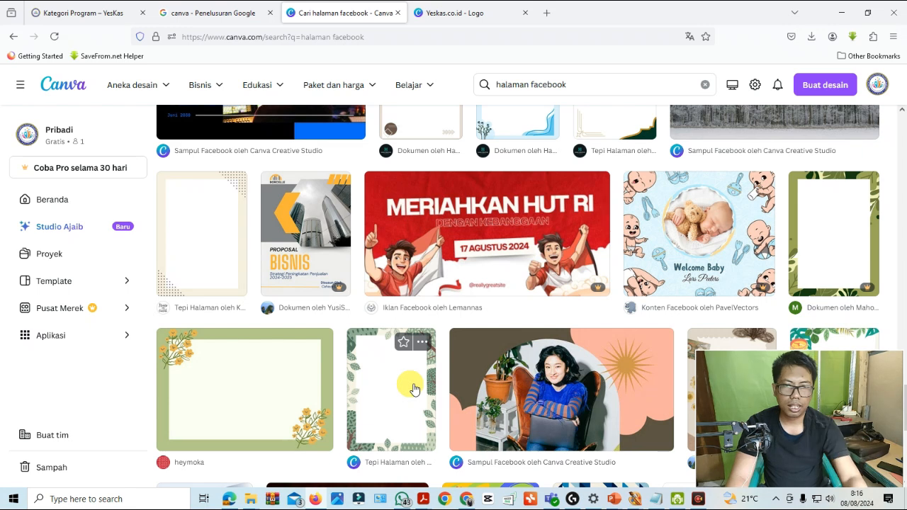
Open the "Meriahkan Hut RI" ad template and choose the brown "Foto Galeri Sepatu Kami" video template from its similar designs.
left_click(515, 244)
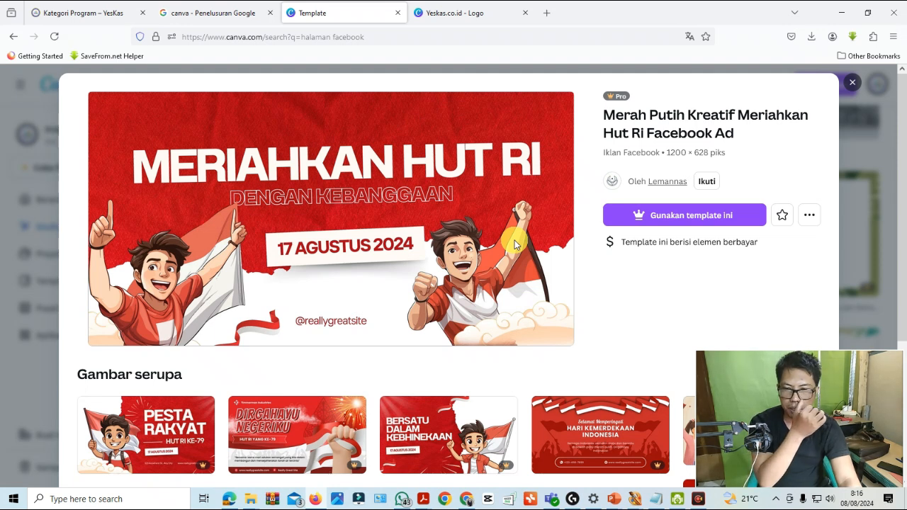
scroll(507, 248, "down", 3)
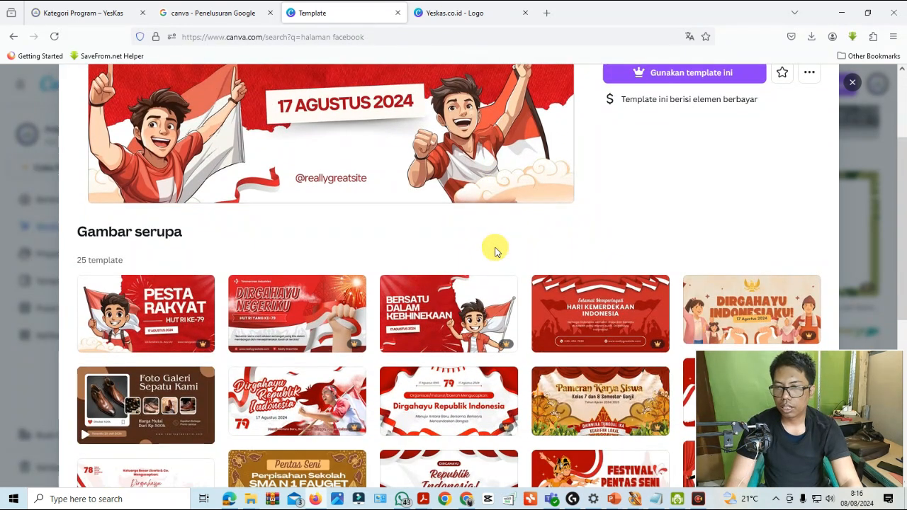
scroll(496, 250, "down", 2)
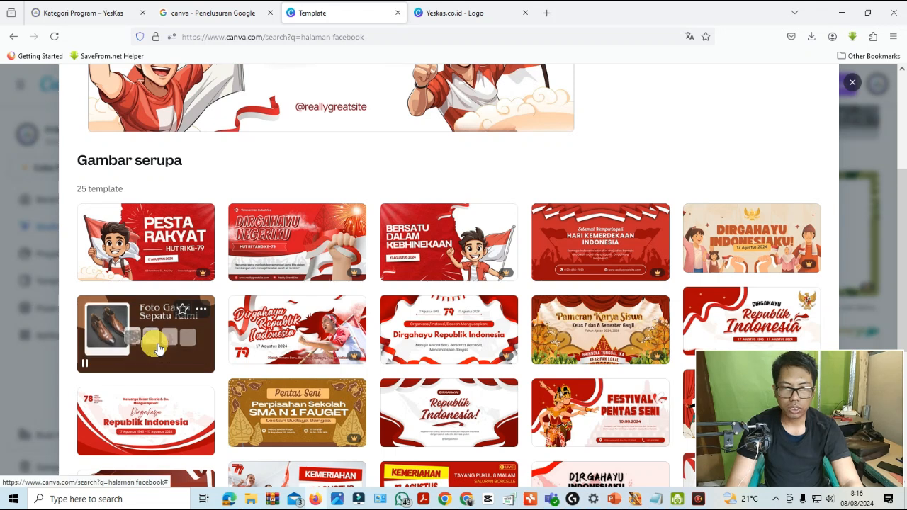
scroll(156, 340, "down", 1)
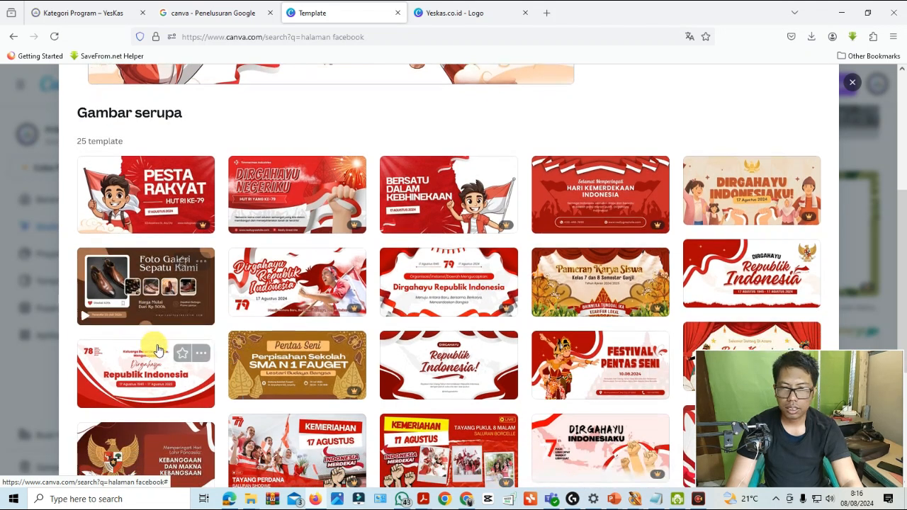
left_click(139, 278)
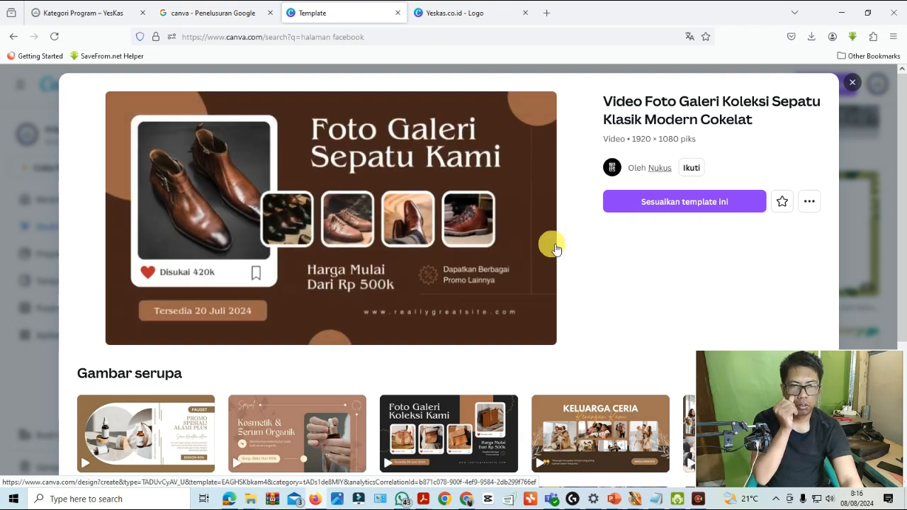
Customize the shoe gallery template in the editor, and dismiss the collaboration tip and the sharing options.
left_click(677, 204)
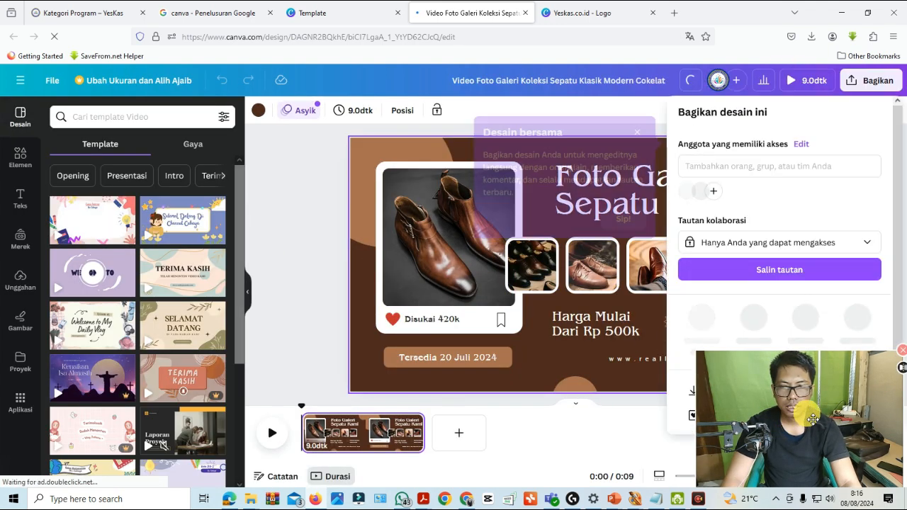
left_click_drag(817, 421, 125, 410)
left_click(642, 135)
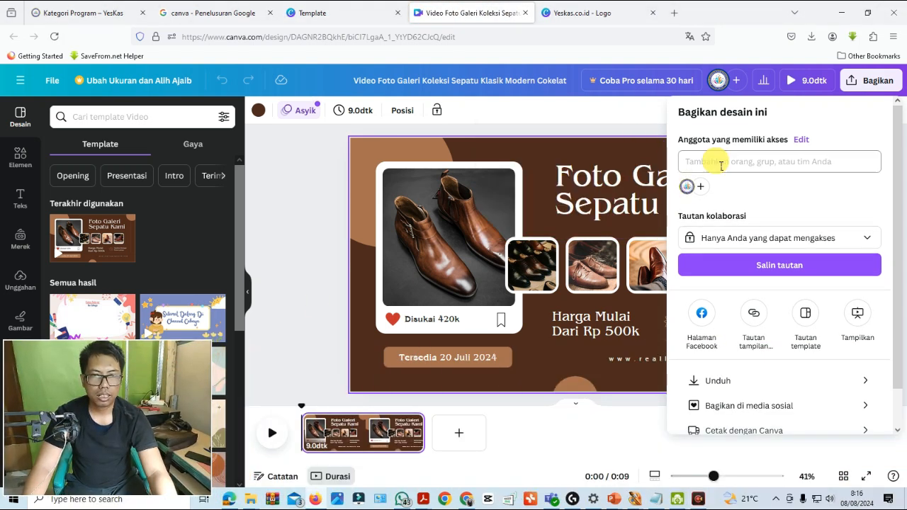
left_click(630, 119)
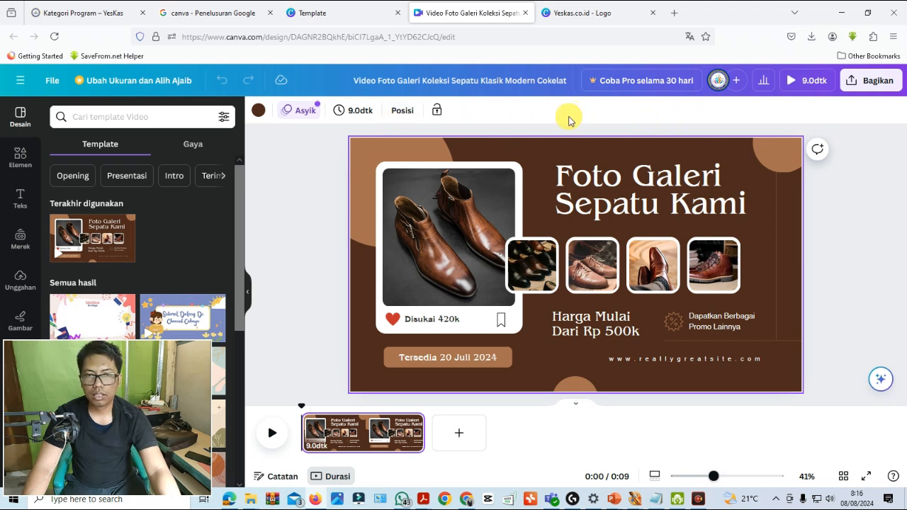
Select the large boots photo and upload the background-removed massage gun image from the Downloads folder to Canva.
left_click(473, 234)
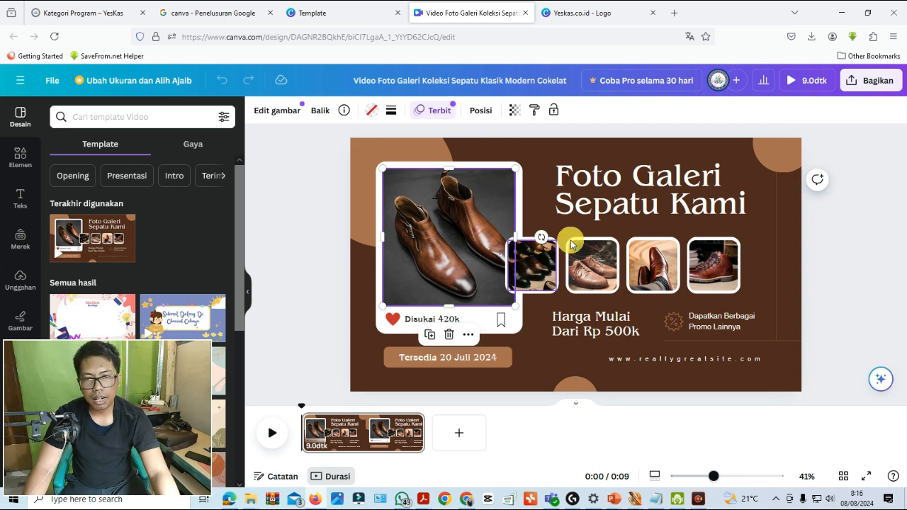
left_click(623, 214)
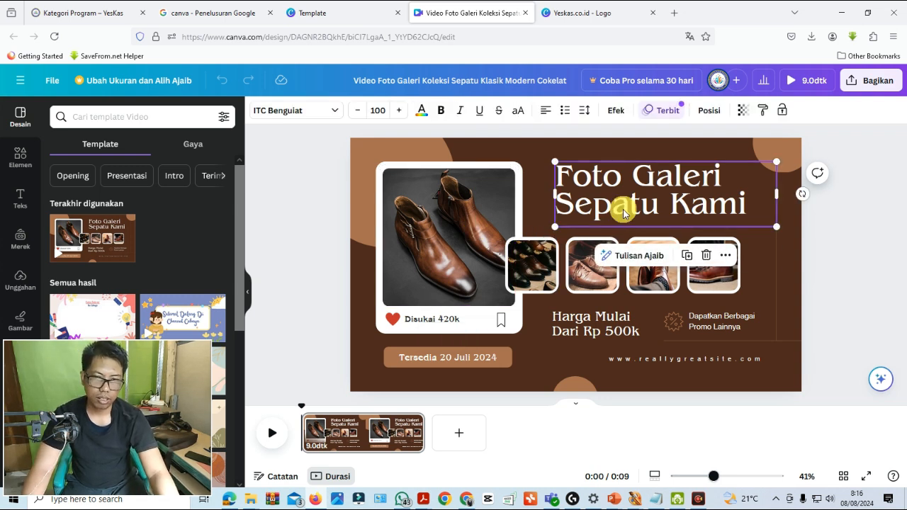
left_click(463, 242)
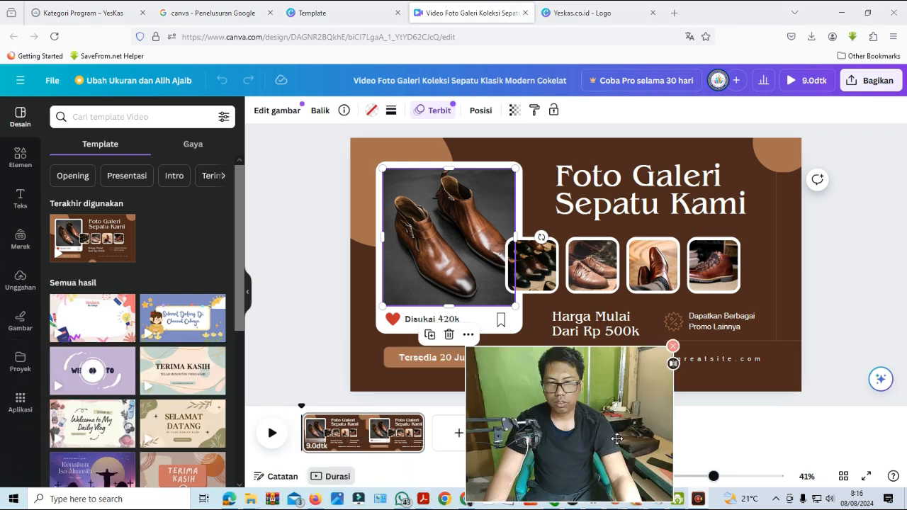
left_click(21, 282)
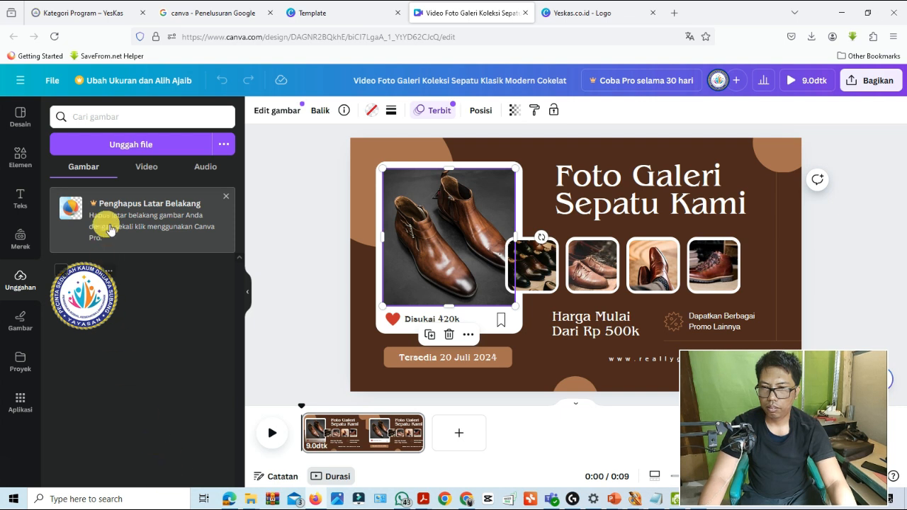
left_click(145, 145)
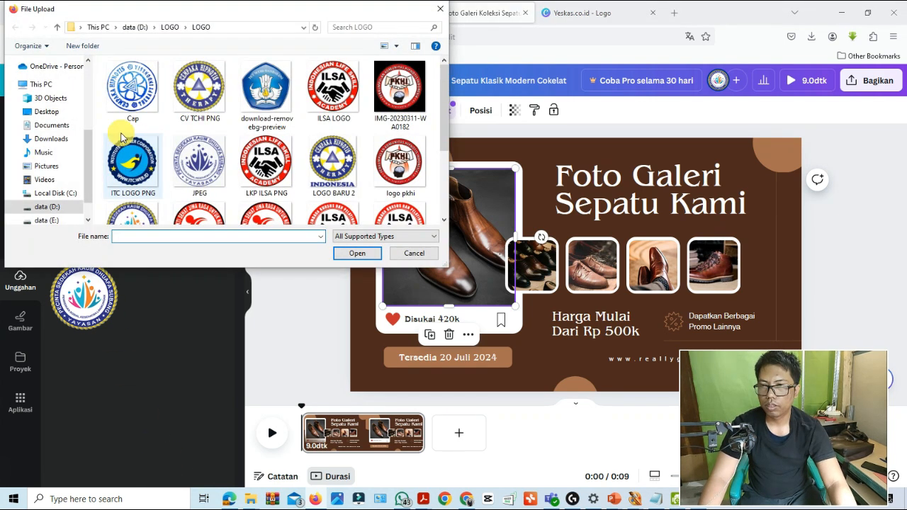
left_click(52, 139)
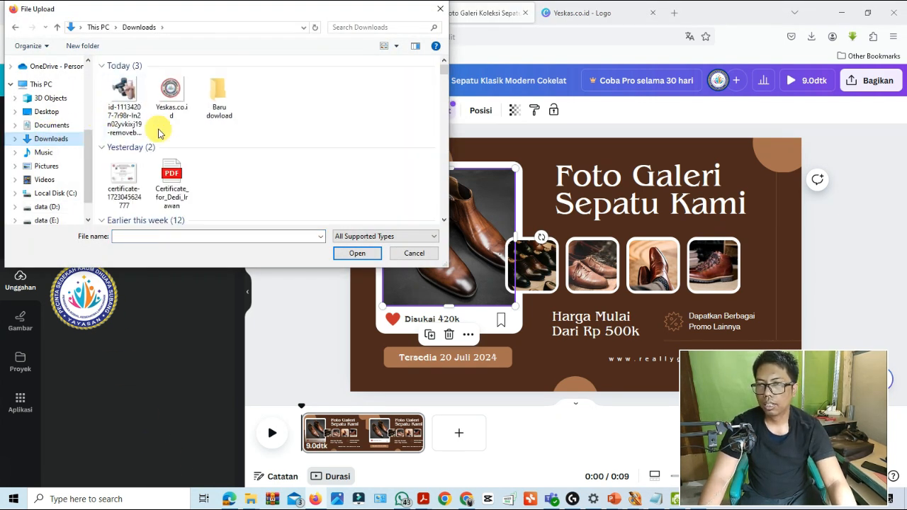
left_click(127, 99)
left_click(355, 253)
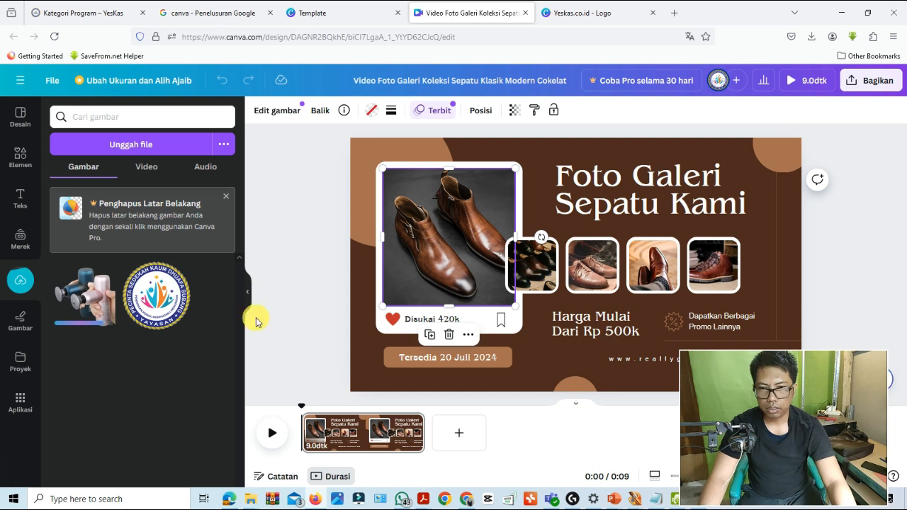
Replace the large boots photo in the white card with the uploaded massage gun image.
left_click(434, 247)
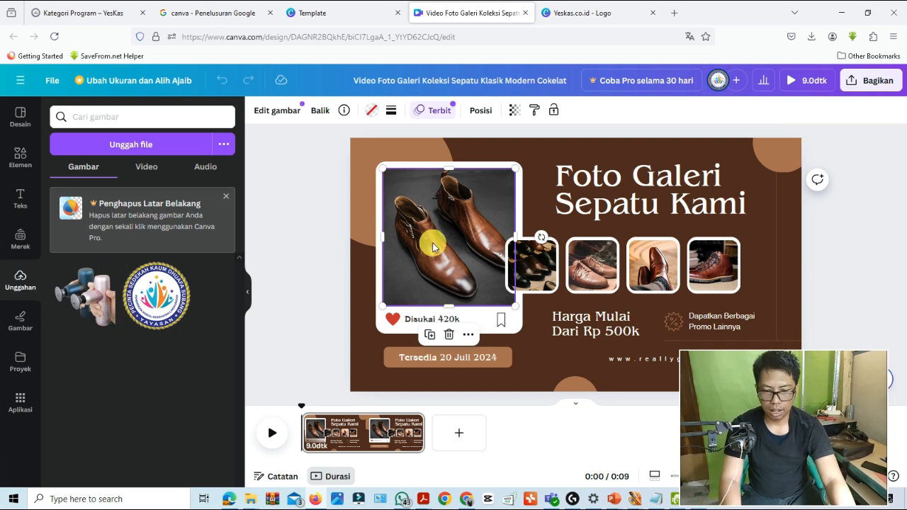
key("Delete")
left_click_drag(89, 289, 434, 229)
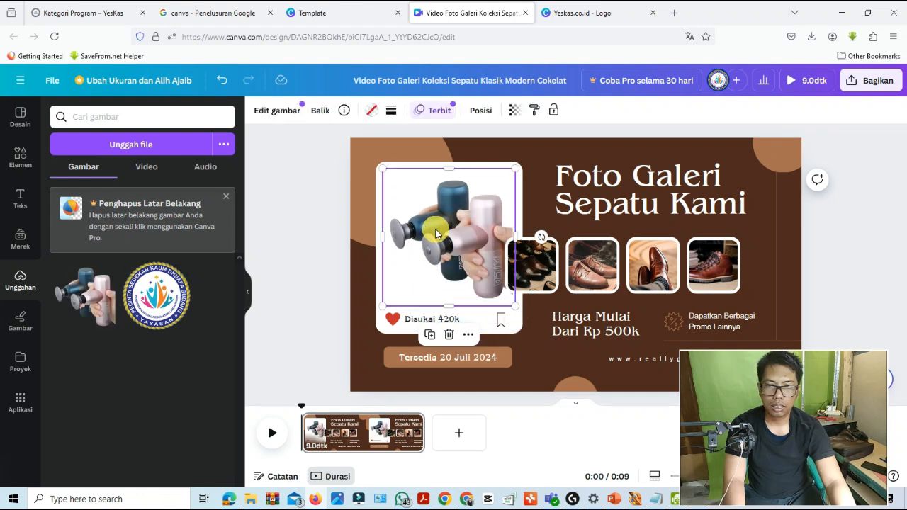
left_click(839, 262)
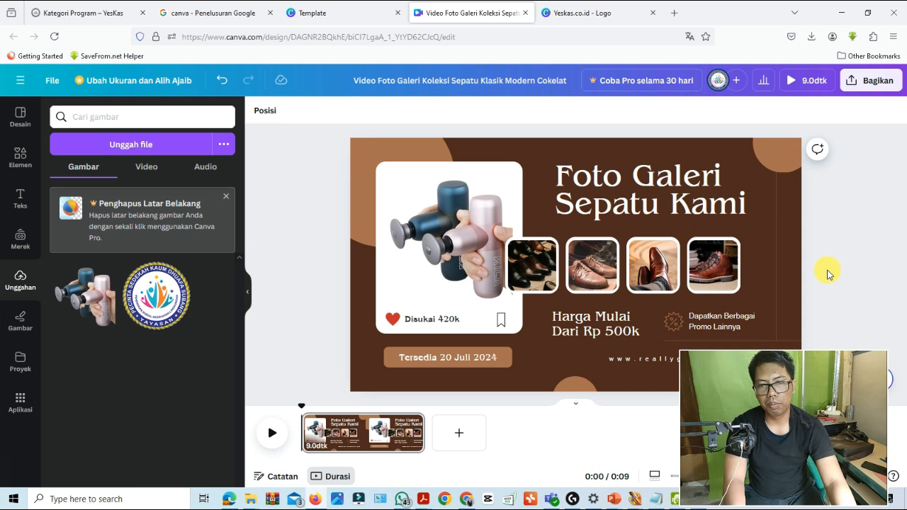
Delete the first small shoe photo overlapping the massage gun card, including its frame and white backing shape.
left_click(533, 276)
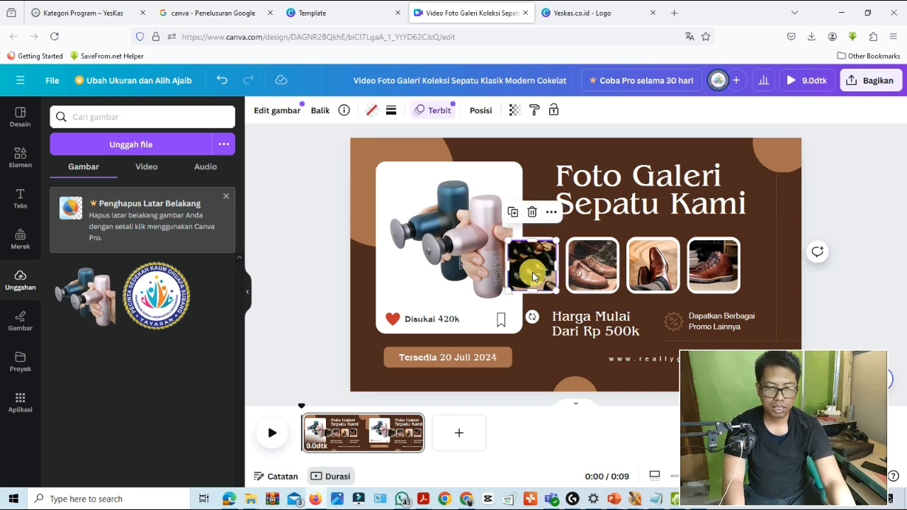
key("Delete")
left_click(535, 258)
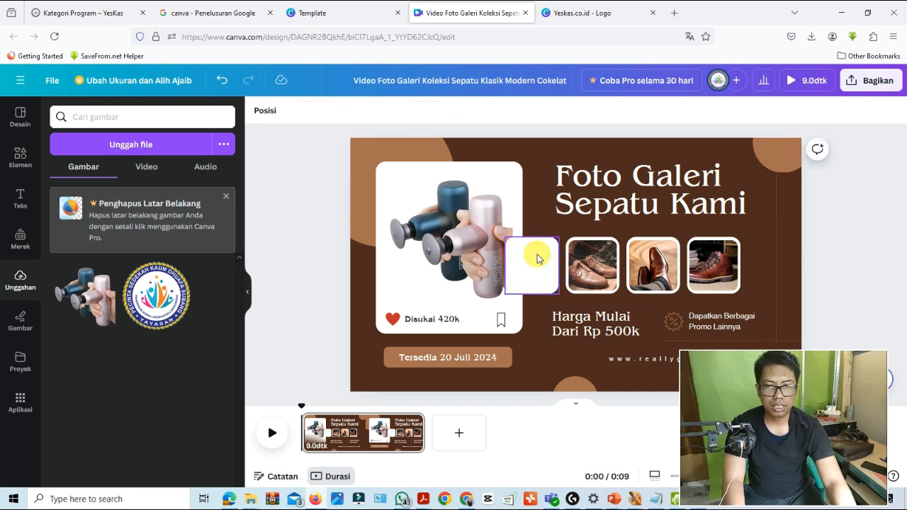
left_click(543, 256)
key("Delete")
Remove the brown lace-up shoes thumbnail next in the row, deleting its image, frame and white backing shape.
left_click(585, 259)
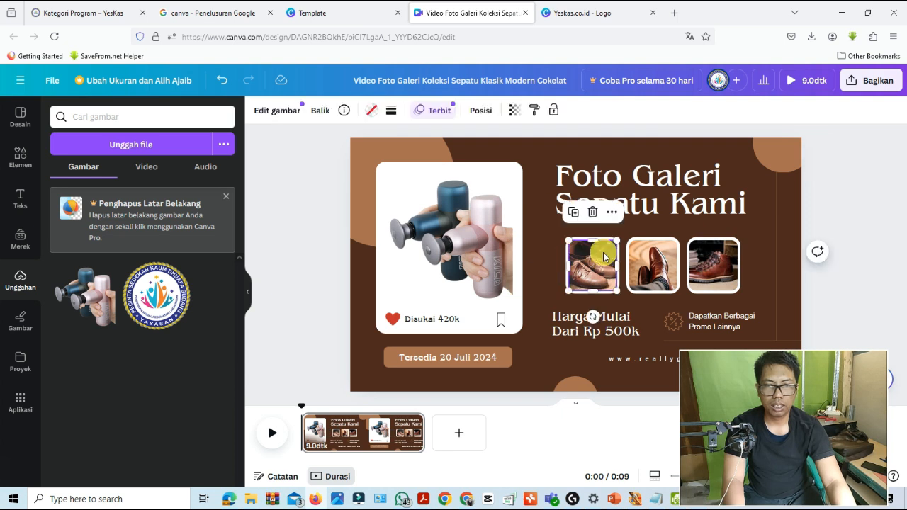
left_click(593, 212)
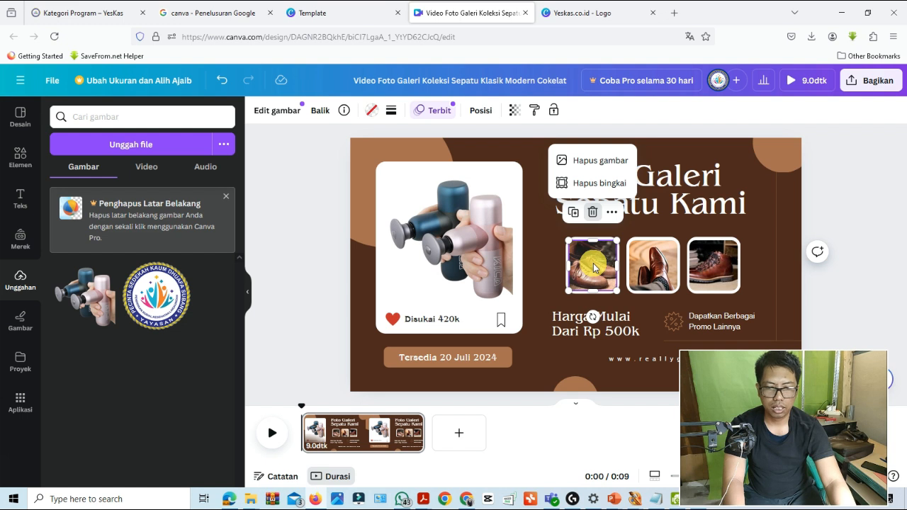
left_click(593, 214)
left_click(594, 214)
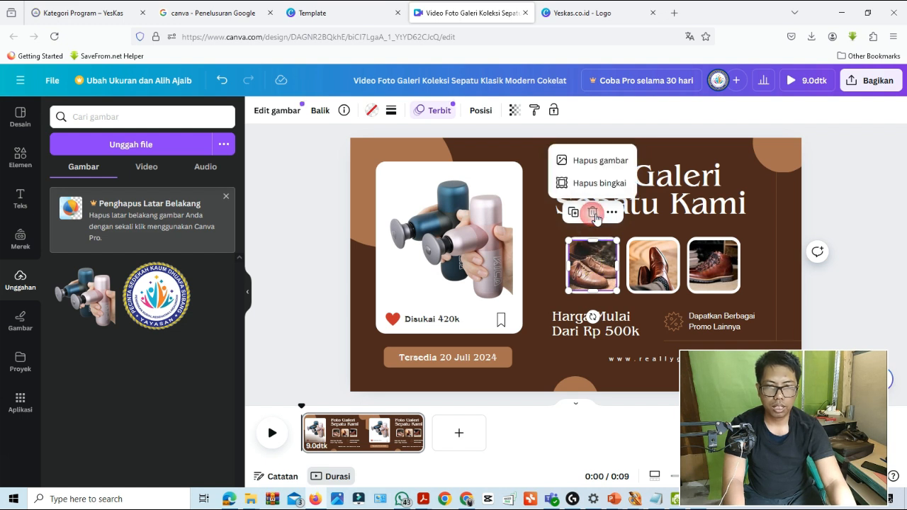
left_click(583, 158)
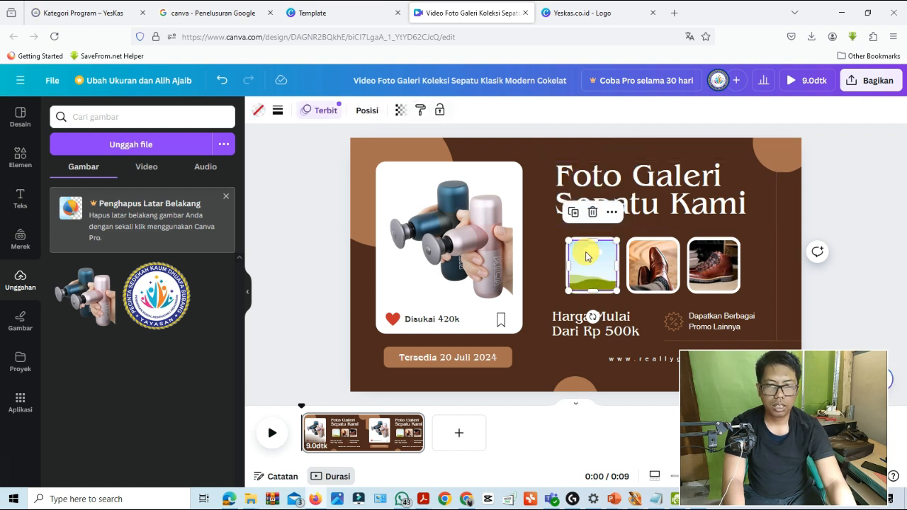
left_click(594, 211)
left_click(600, 255)
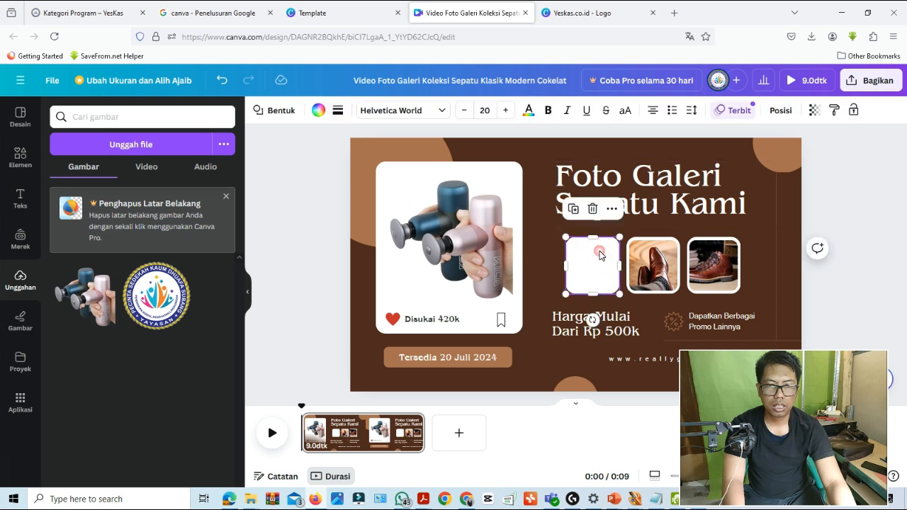
left_click(592, 209)
Remove the thumbnail of the shoe on the tan background, together with its frame and white backing shape.
left_click(656, 239)
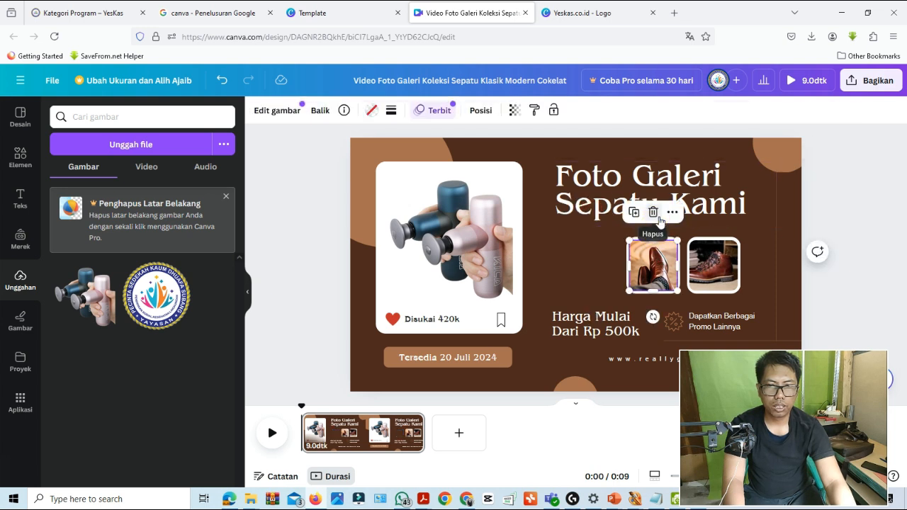
left_click(652, 212)
left_click(646, 158)
left_click(652, 212)
left_click(700, 267)
left_click(653, 264)
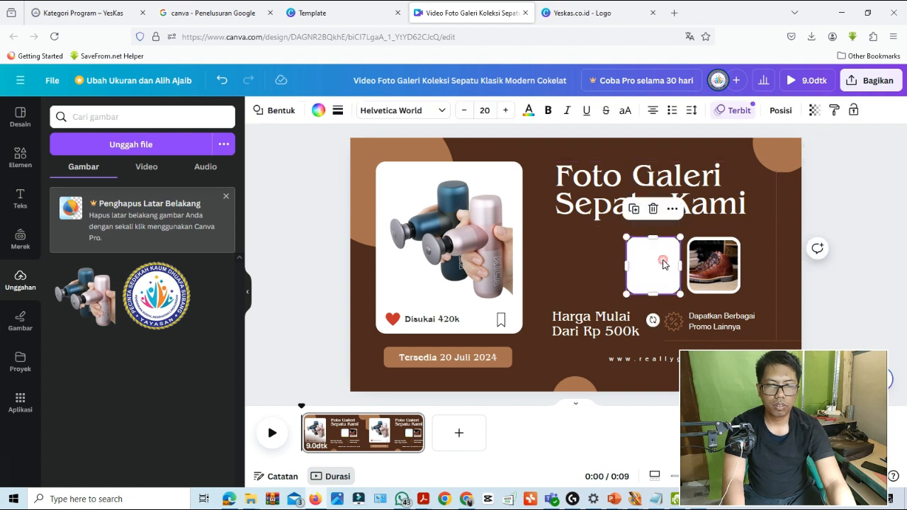
left_click(653, 210)
Remove the last remaining boot thumbnail along with its frame and white backing shape.
left_click(708, 262)
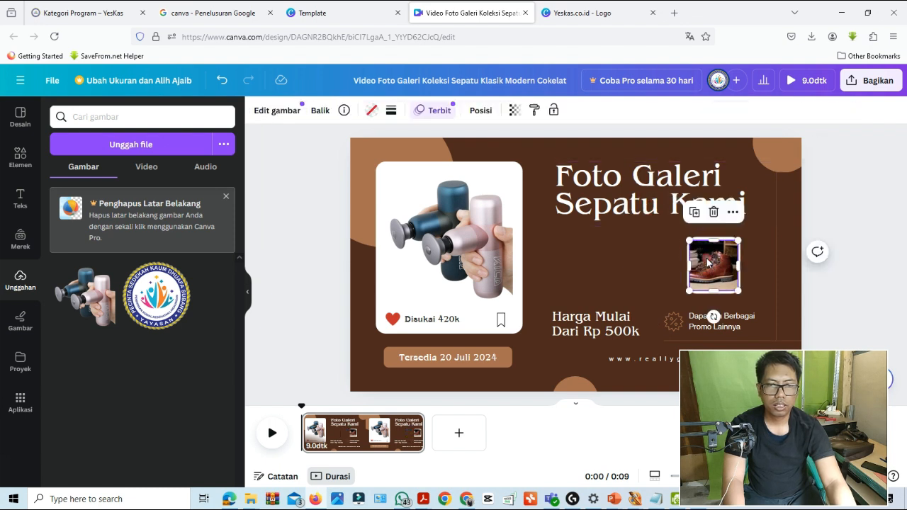
left_click(716, 212)
left_click(704, 161)
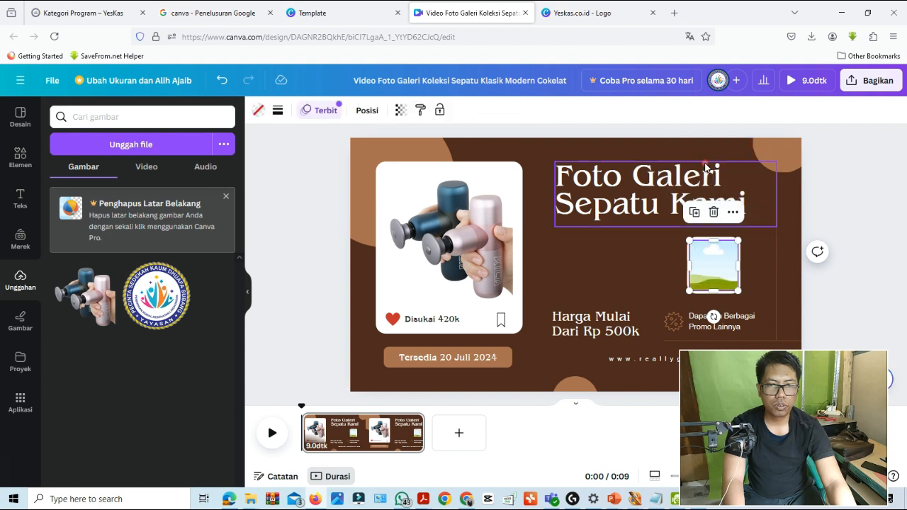
left_click(713, 211)
left_click(709, 232)
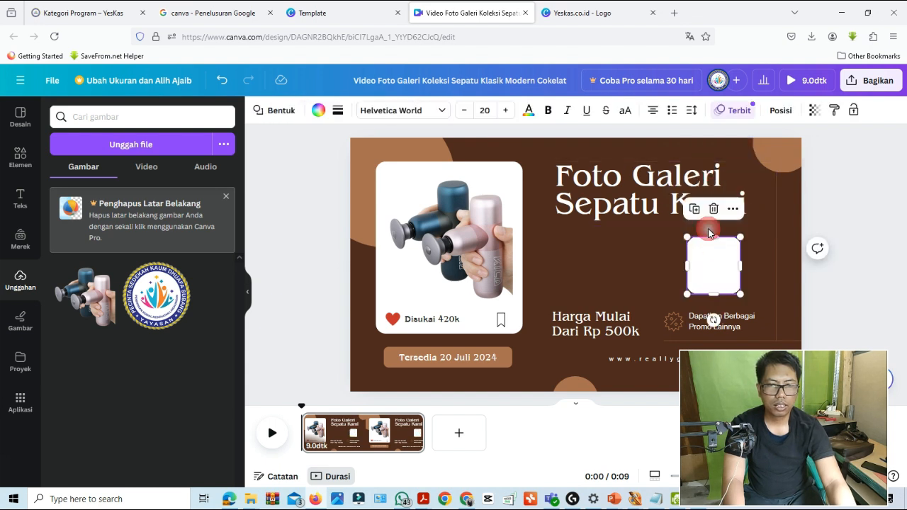
key("Delete")
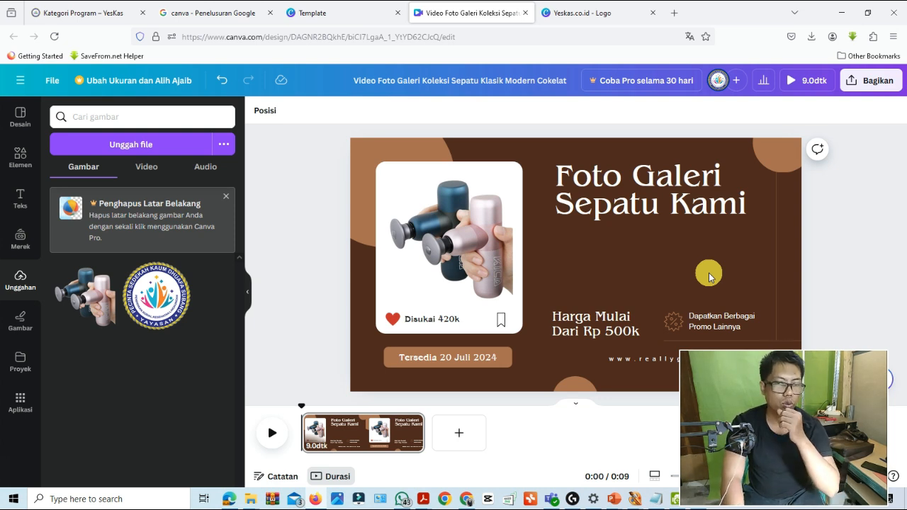
Delete the "Disukai 420k" text, the bookmark icon and the red heart from the card under the massage gun image.
left_click(445, 320)
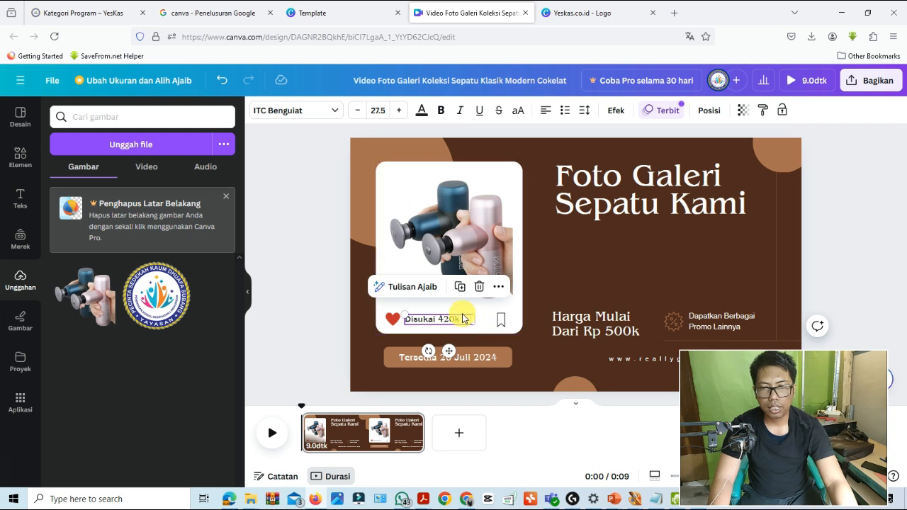
left_click(481, 287)
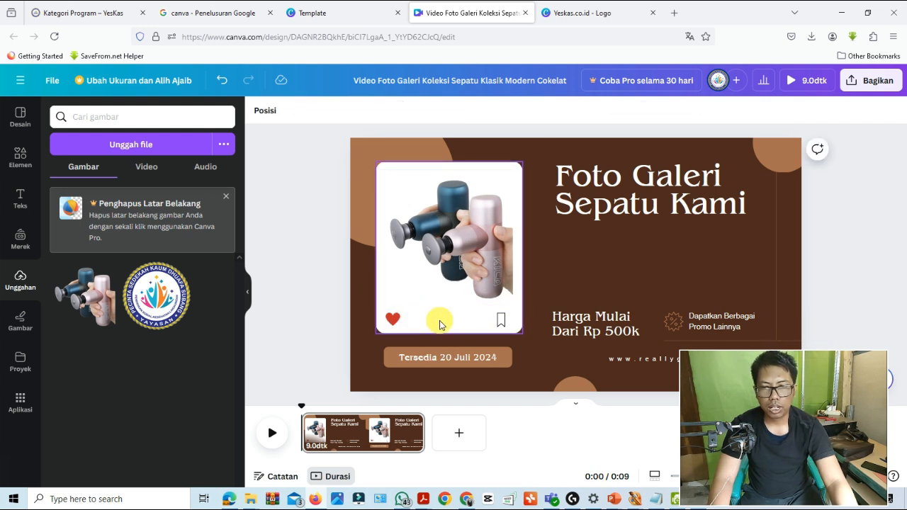
left_click(500, 322)
left_click(501, 284)
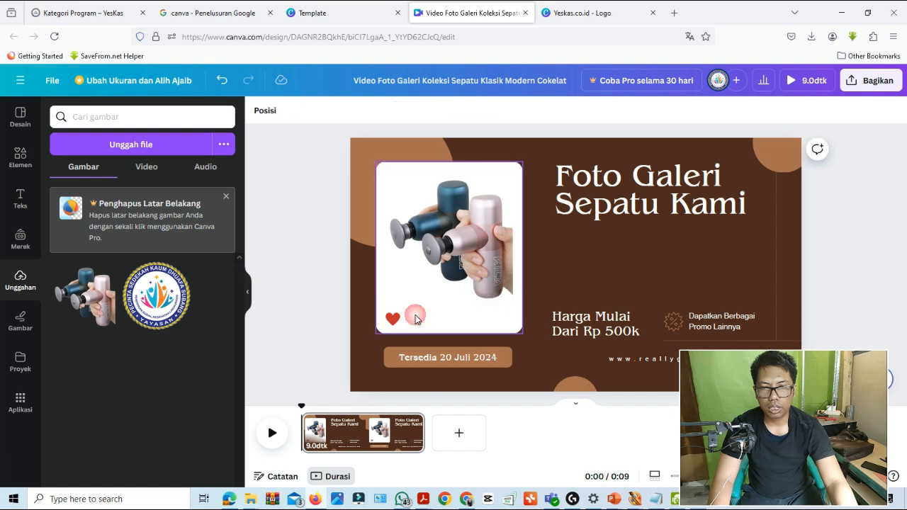
left_click(392, 319)
left_click(392, 282)
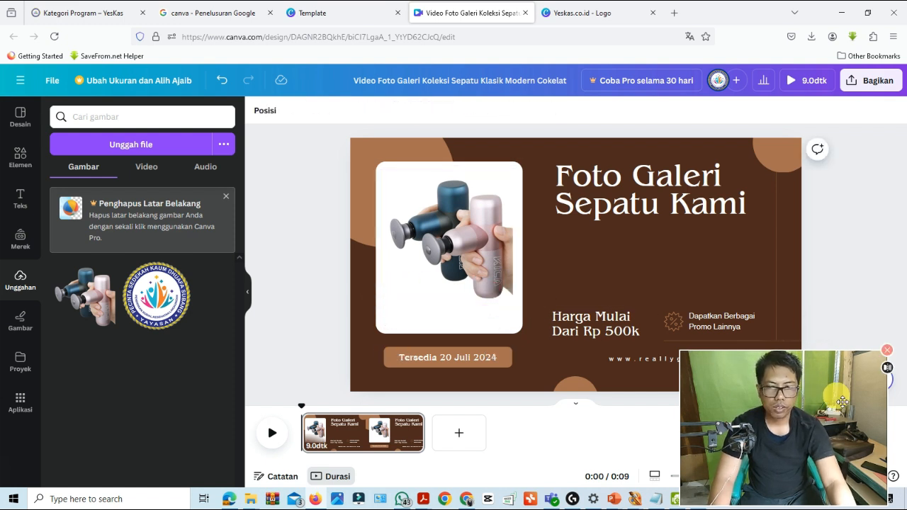
Change the month in the availability label so it reads "Tersedia 20 September 2024".
left_click(464, 363)
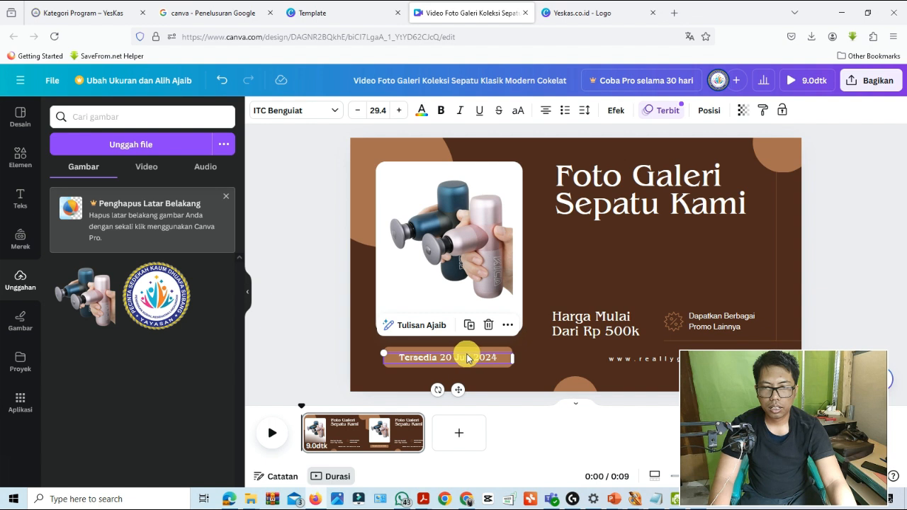
left_click(471, 361)
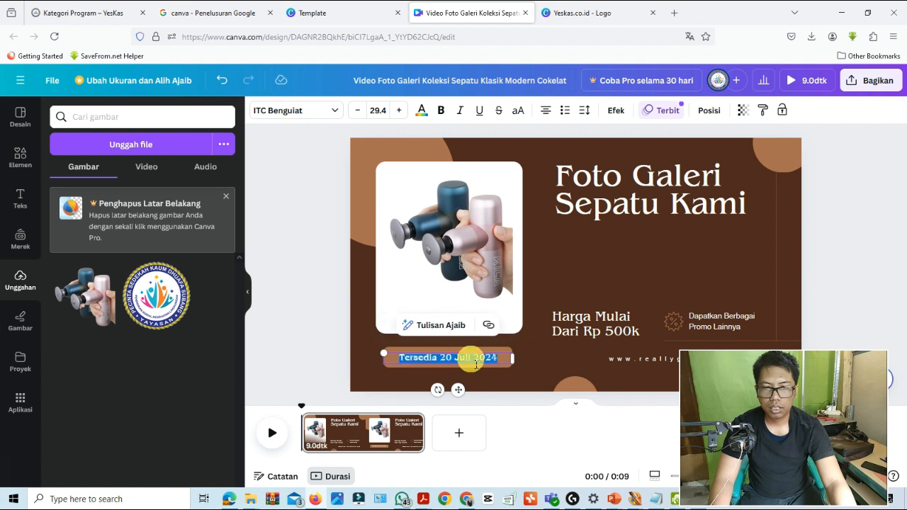
key("BackSpace")
key("BackSpace")
key("BackSpace")
key("BackSpace")
key("BackSpace")
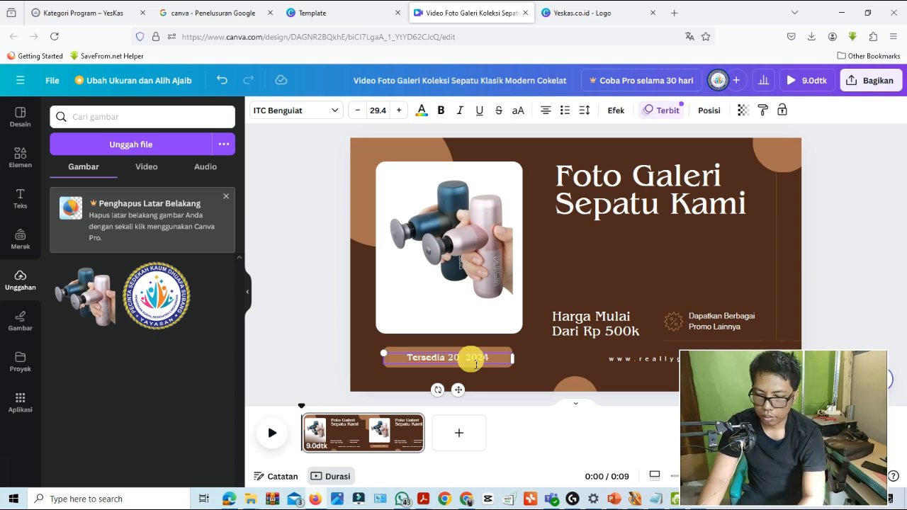
key("BackSpace")
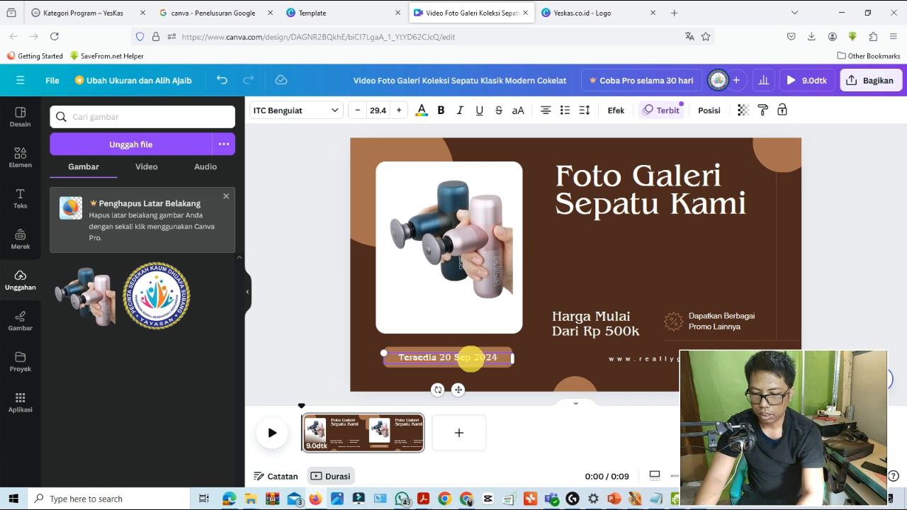
type("September")
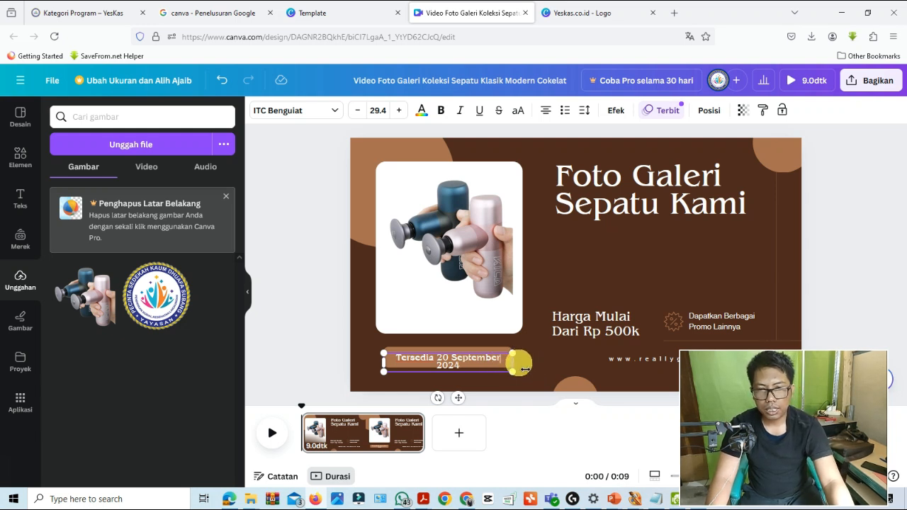
Widen the availability text box and its light-brown background shape so the date fits on one line.
mouse_move(524, 370)
left_mouse_down()
mouse_move(542, 366)
mouse_move(530, 366)
left_mouse_up()
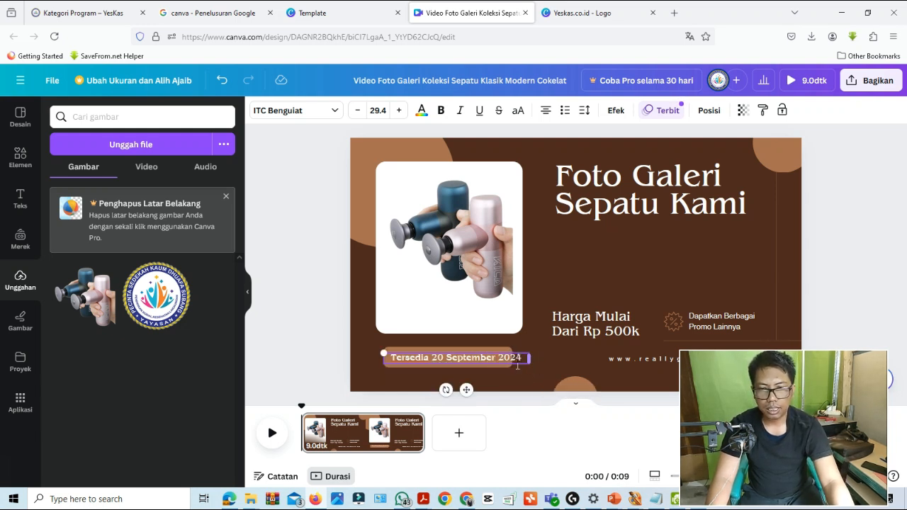
left_click(500, 355)
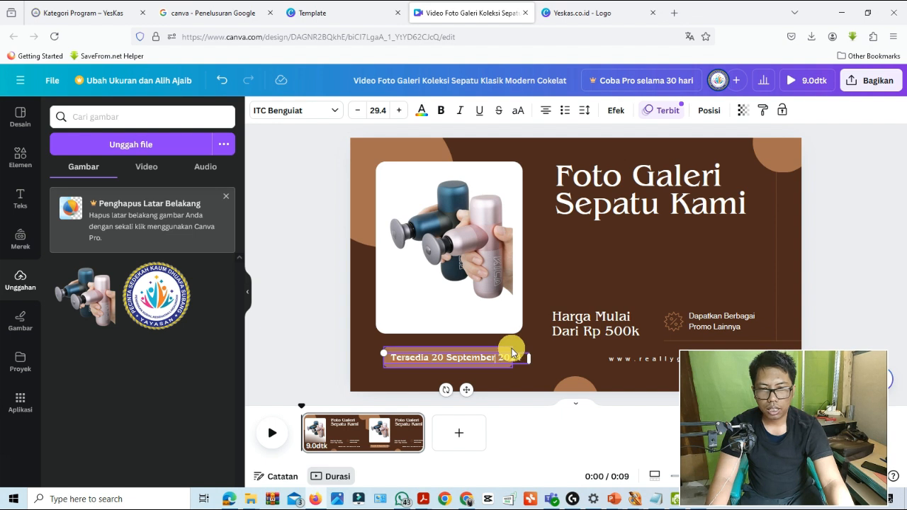
left_click_drag(521, 361, 547, 356)
left_click(552, 360)
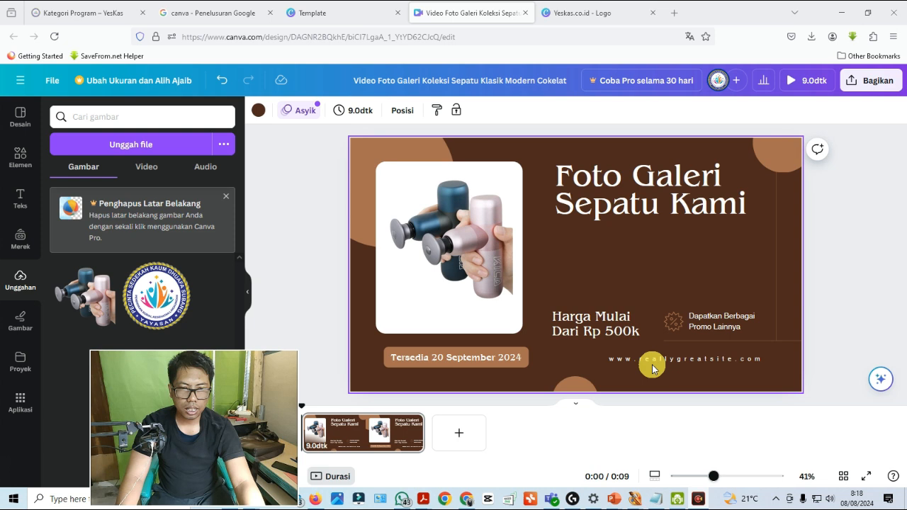
left_click(700, 359)
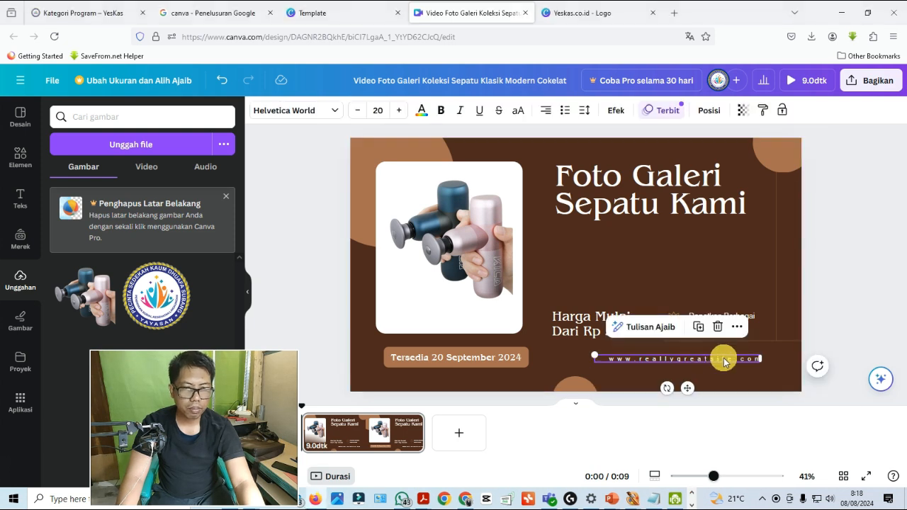
double_click(733, 359)
left_click(738, 364)
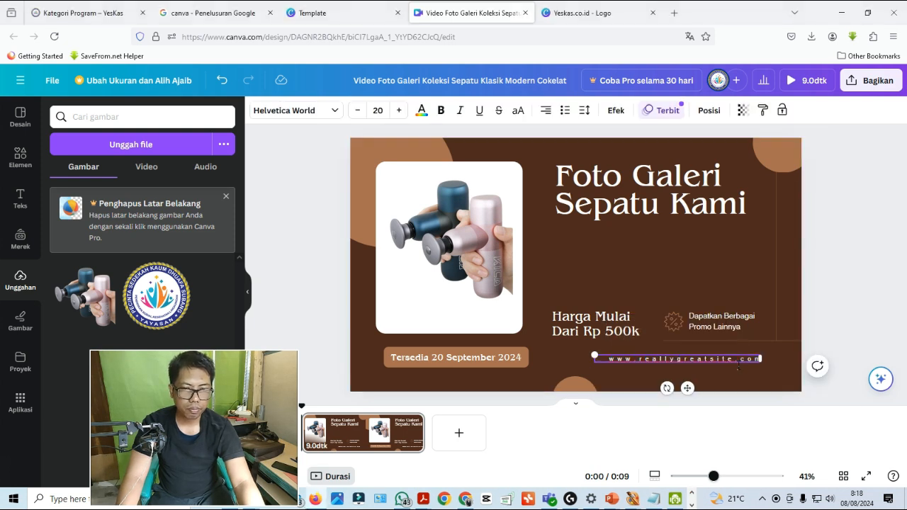
key("BackSpace")
key("BackSpace")
key("BackSpace")
key("BackSpace")
key("BackSpace")
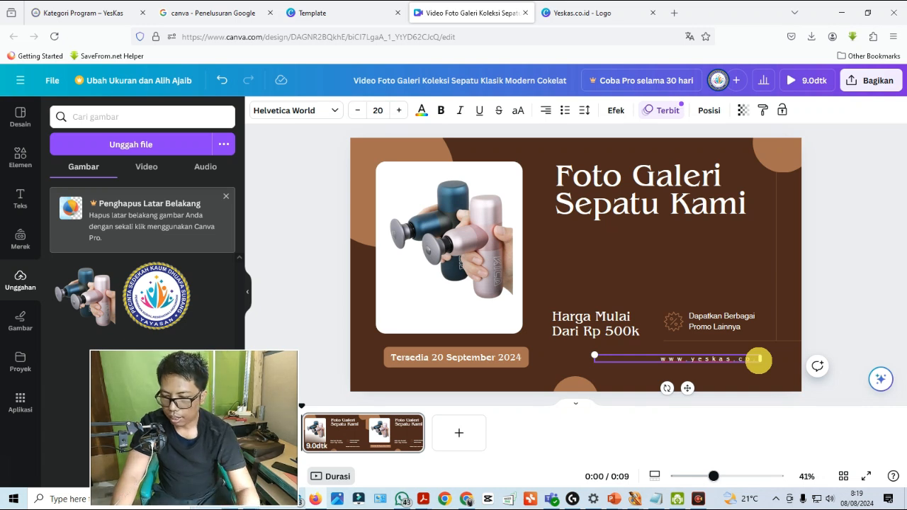
left_click(861, 319)
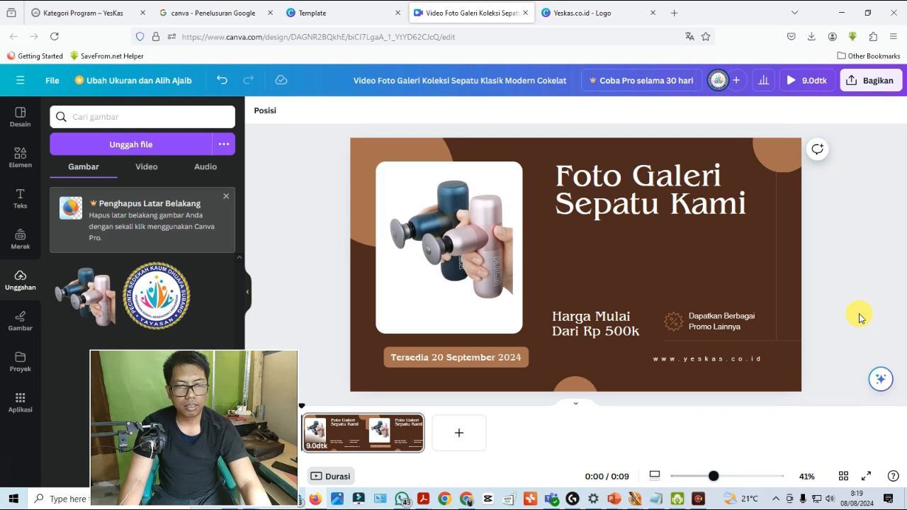
Change the starting price text to "Harga Mulai Dari Rp 1350k".
left_click(633, 336)
double_click(631, 333)
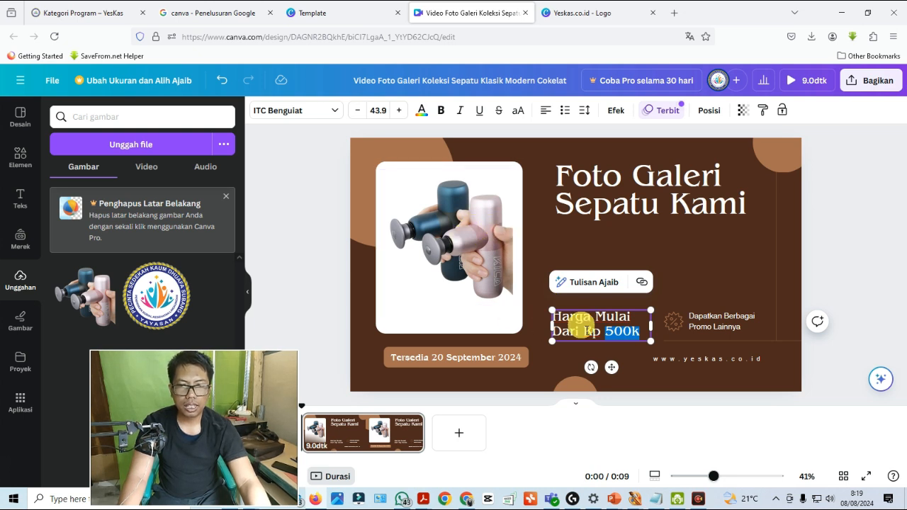
left_click(637, 336)
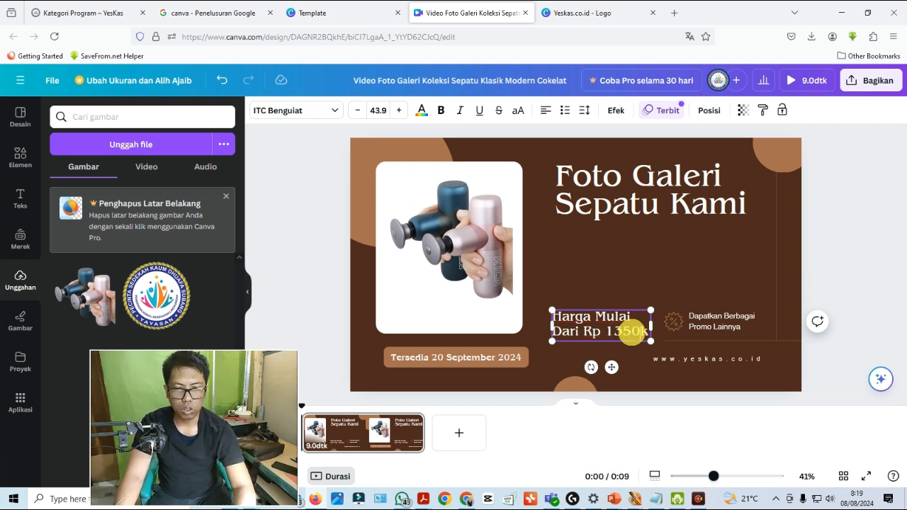
left_click(864, 272)
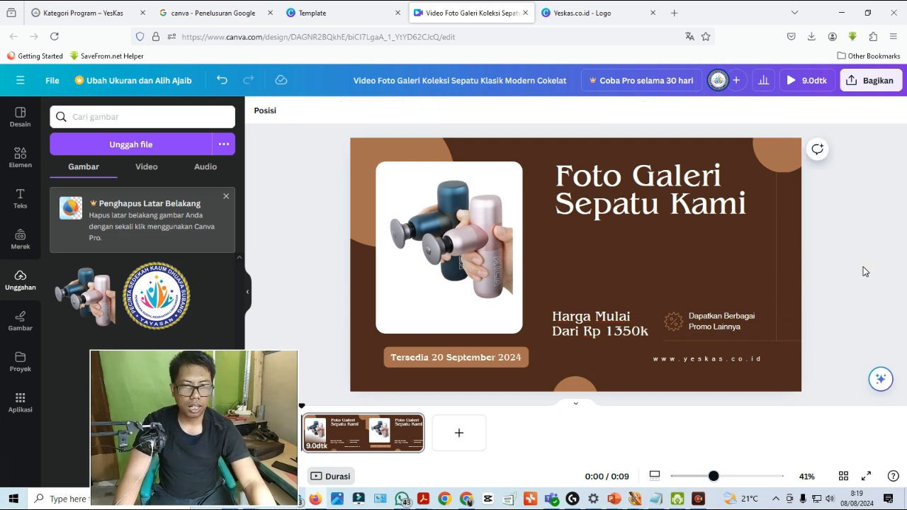
Replace the "Foto Galeri Sepatu Kami" heading with "Master Gun" and "alat pijat" on two lines.
left_click(743, 211)
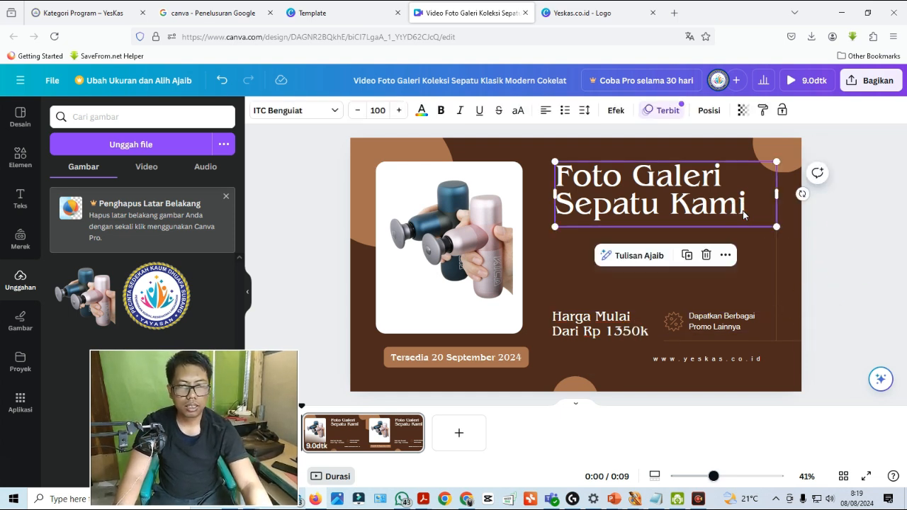
left_click(723, 221)
left_click(750, 209)
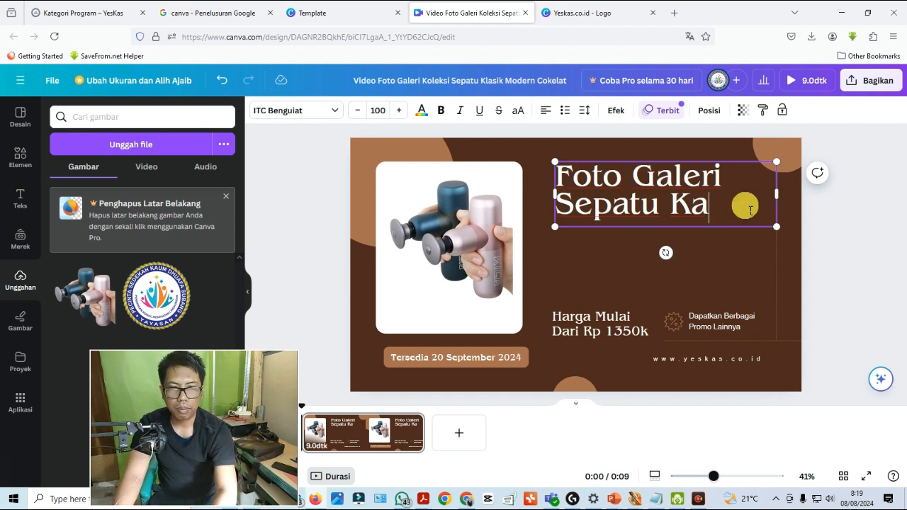
key("BackSpace")
key("BackSpace")
key("BackSpace")
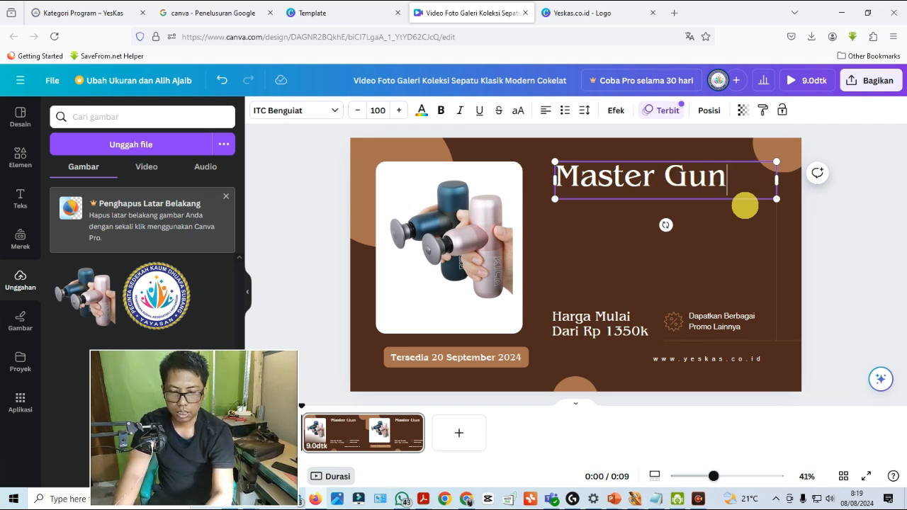
key("Return")
type("alat")
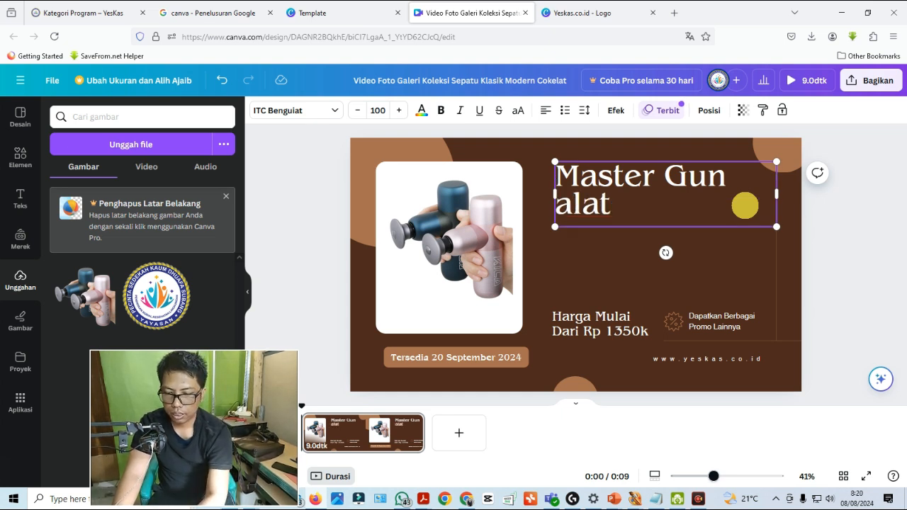
type(" piajt")
key("BackSpace")
key("BackSpace")
key("BackSpace")
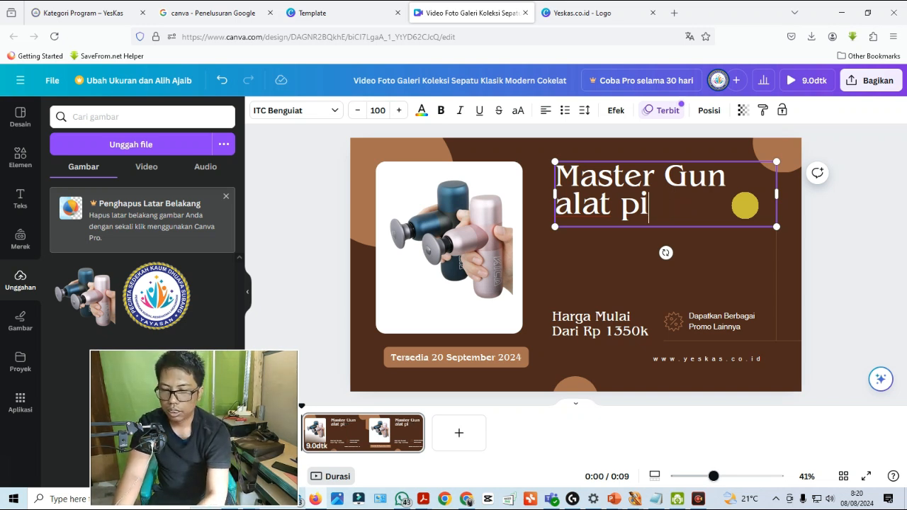
type("jat")
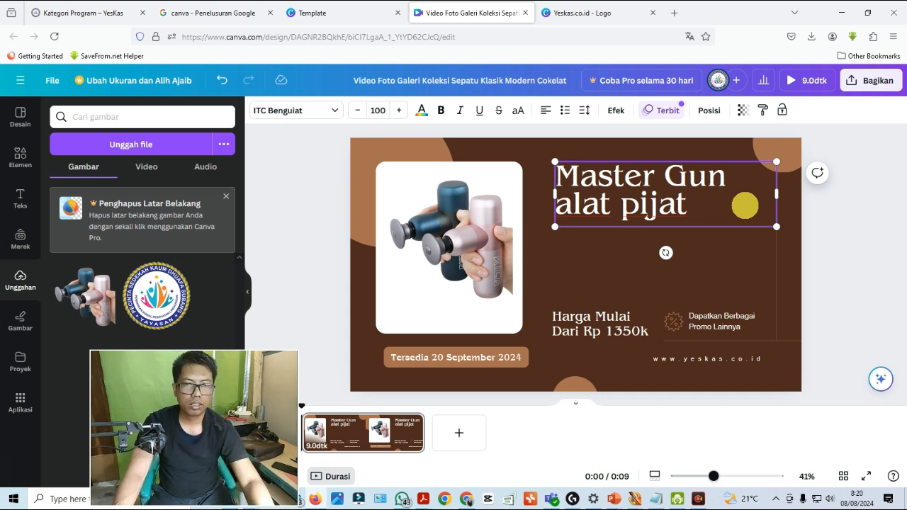
left_click(830, 229)
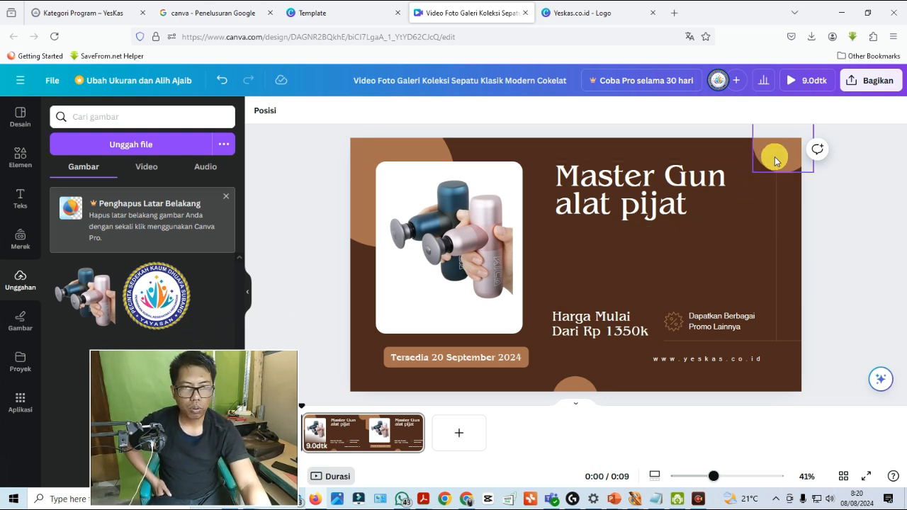
Add the circular foundation logo from the uploads to the design and shrink it to fit between the heading and price text.
left_click_drag(153, 296, 672, 193)
left_click_drag(642, 345, 749, 238)
left_click_drag(766, 200, 623, 282)
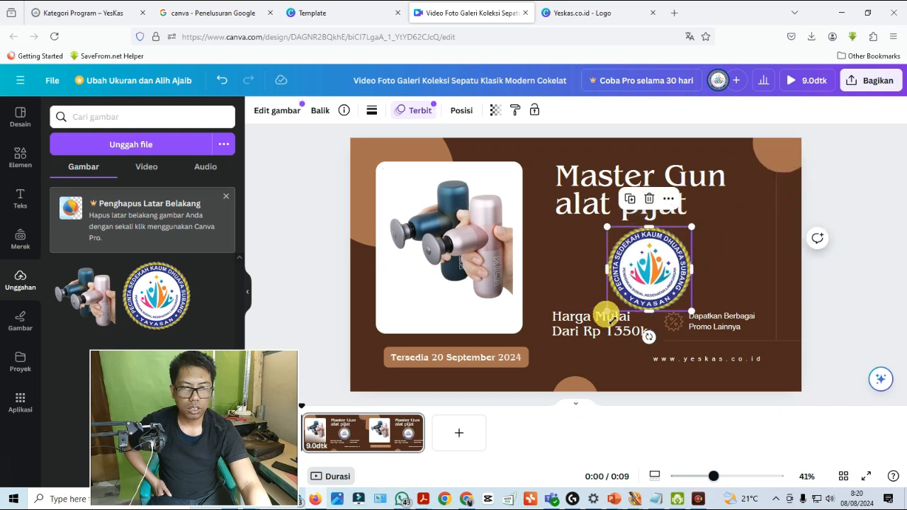
left_click_drag(611, 317, 641, 270)
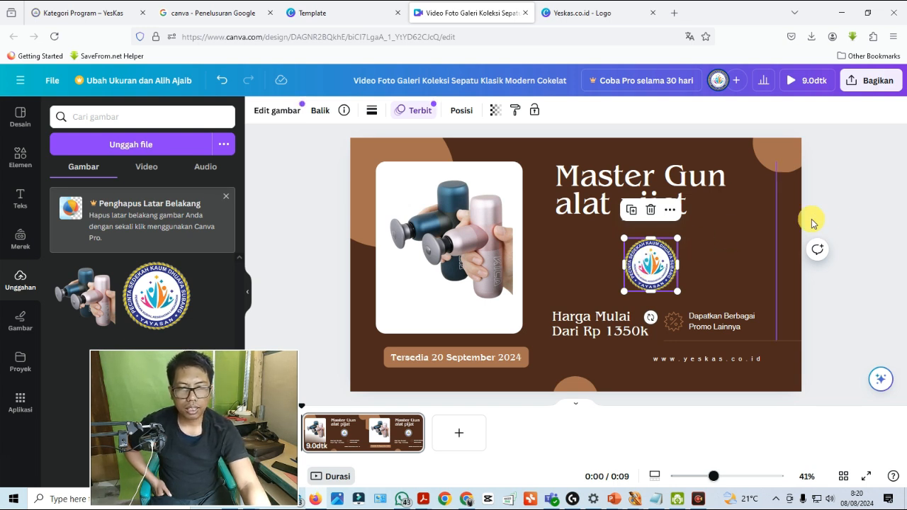
Move the small logo onto the light-brown circle in the design's upper-right corner.
left_click(855, 201)
left_click_drag(640, 275, 766, 178)
left_click(816, 150)
Move the "Master Gun alat pijat" heading down, closer to the middle of the space above the price text.
left_click(646, 166)
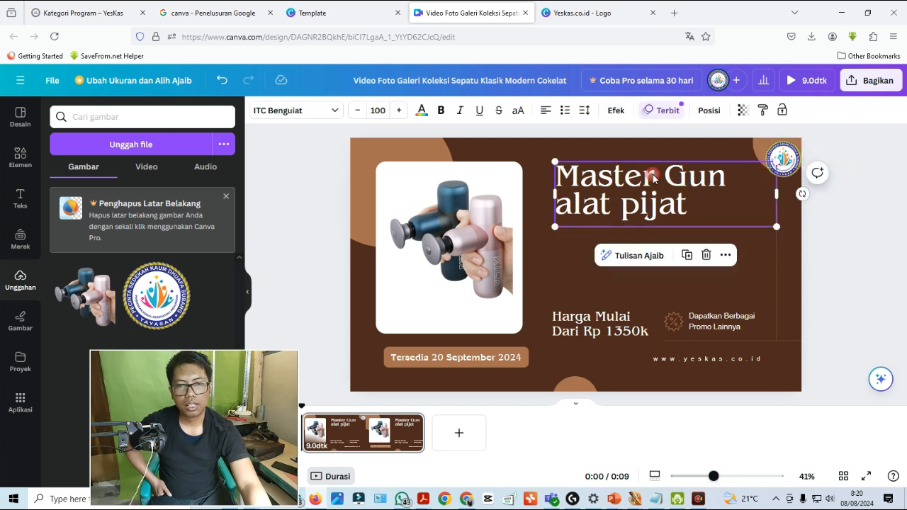
left_click_drag(646, 166, 651, 210)
left_click(822, 248)
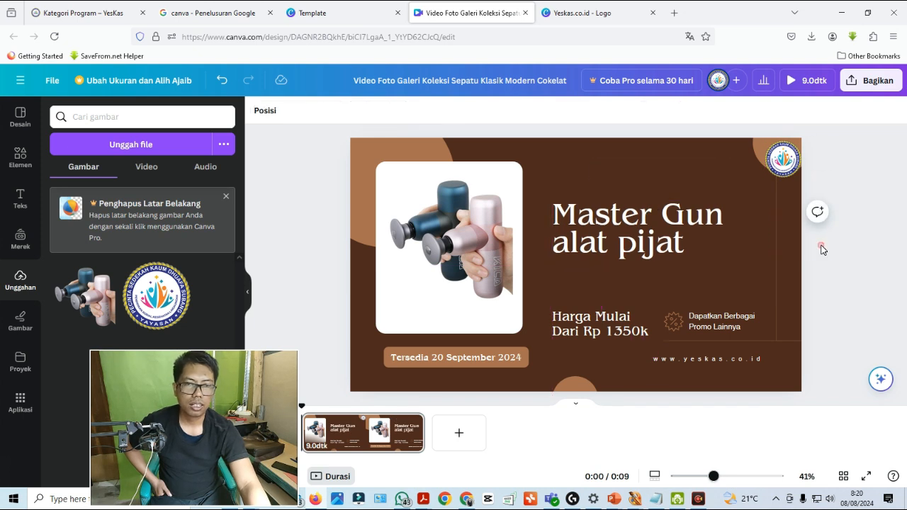
Try to change the heading's text colour to red (#E80C0C) without selecting its characters.
left_click(684, 241)
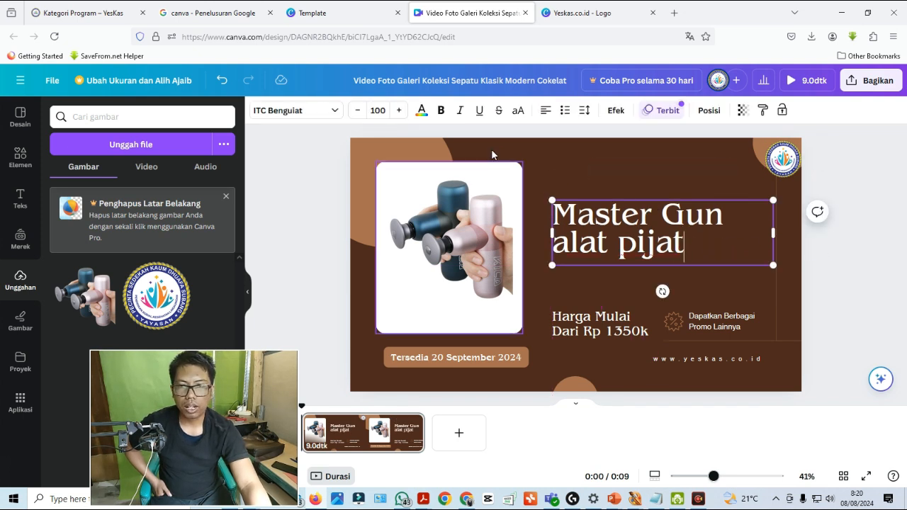
left_click(421, 112)
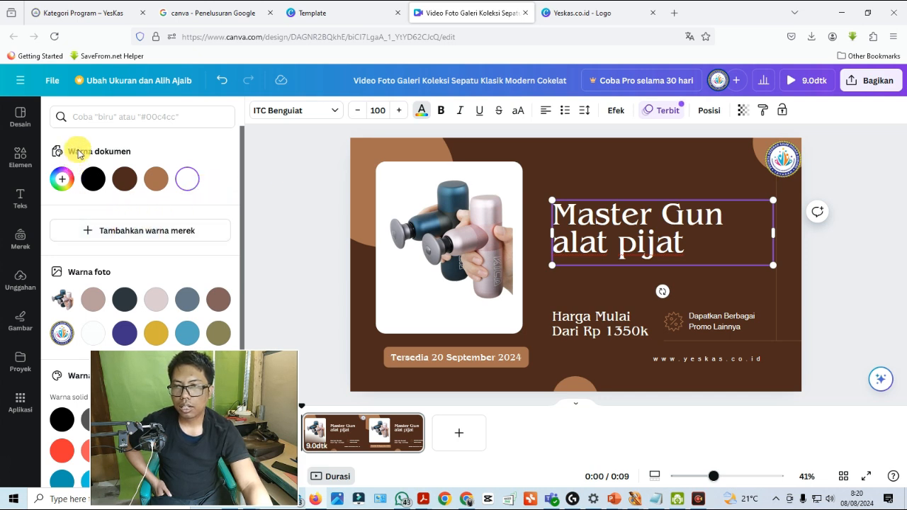
left_click(62, 179)
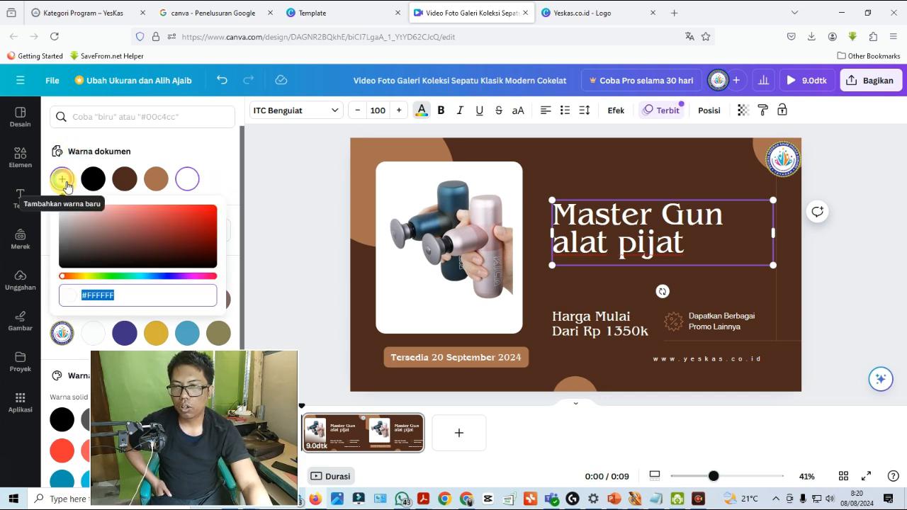
left_click(212, 216)
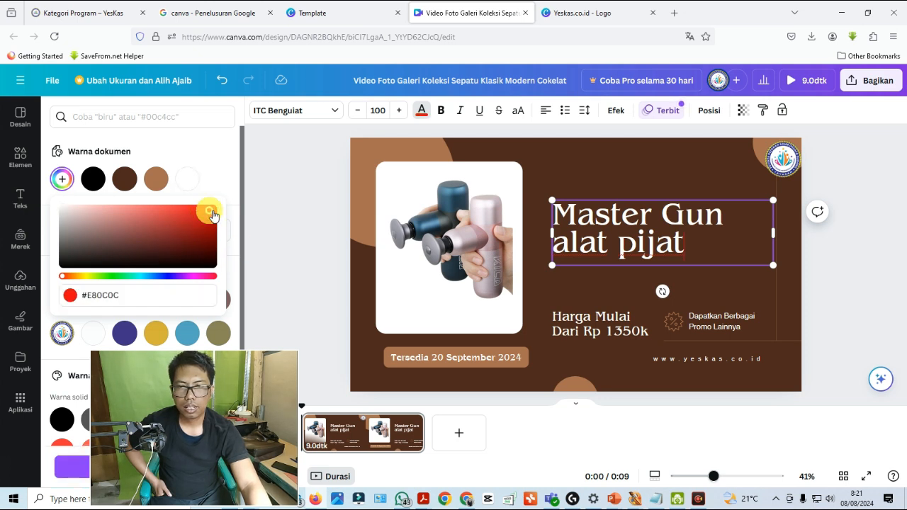
left_click(73, 295)
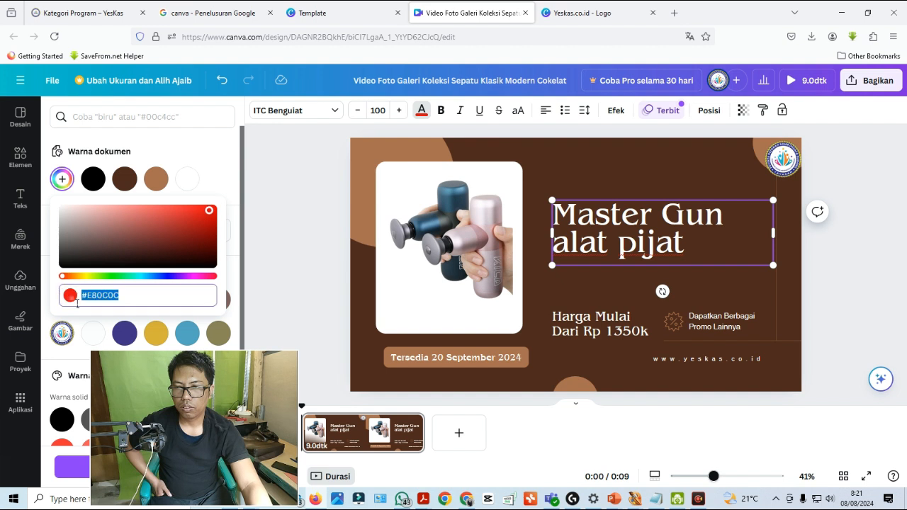
left_click(848, 256)
Select both lines of the heading and set their text colour to yellow (#EBDB0D).
left_click_drag(683, 247, 673, 248)
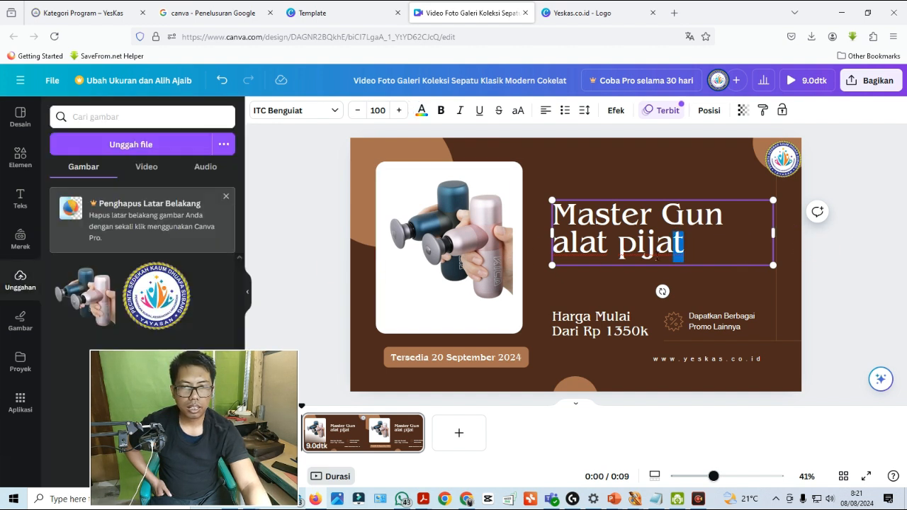
triple_click(655, 257)
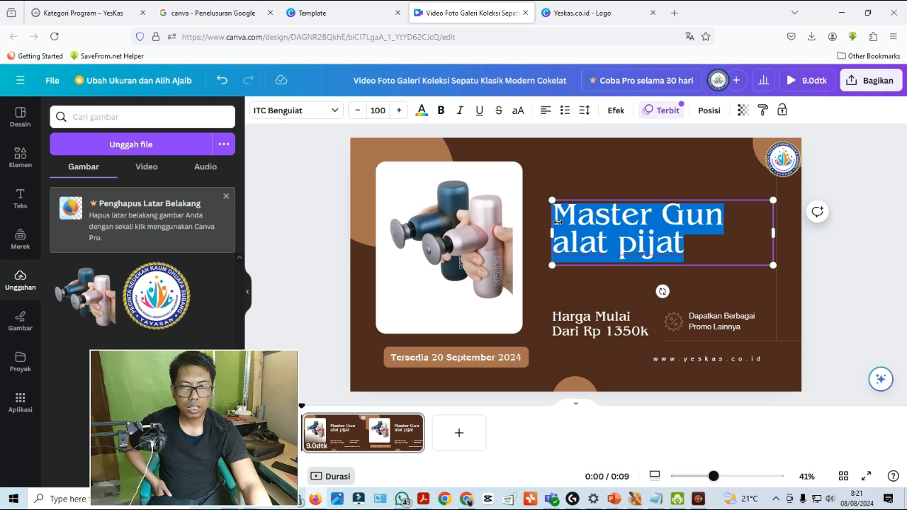
triple_click(695, 252)
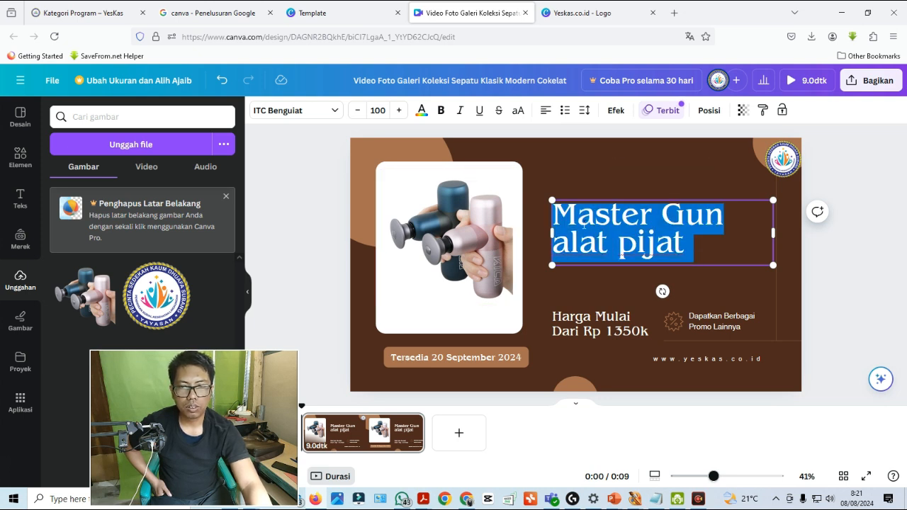
left_click(424, 113)
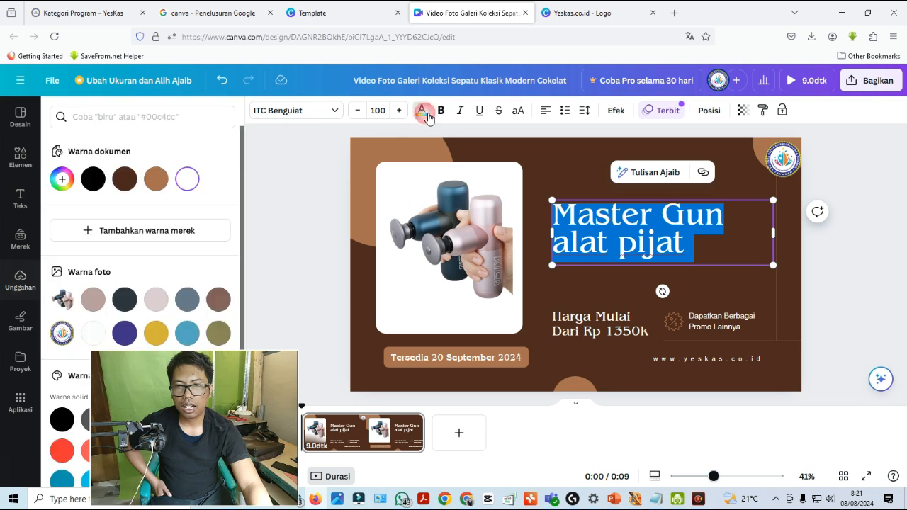
left_click(62, 178)
left_click_drag(116, 235, 207, 210)
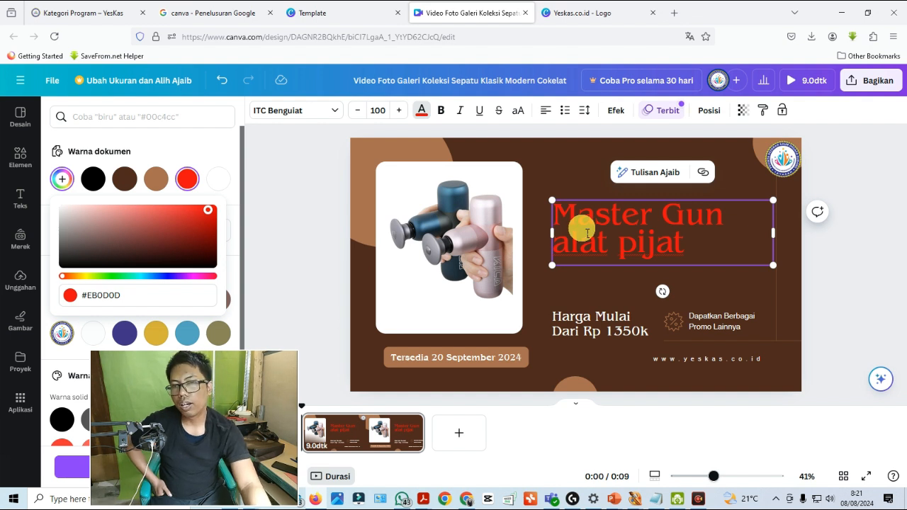
left_click(63, 180)
left_click(63, 180)
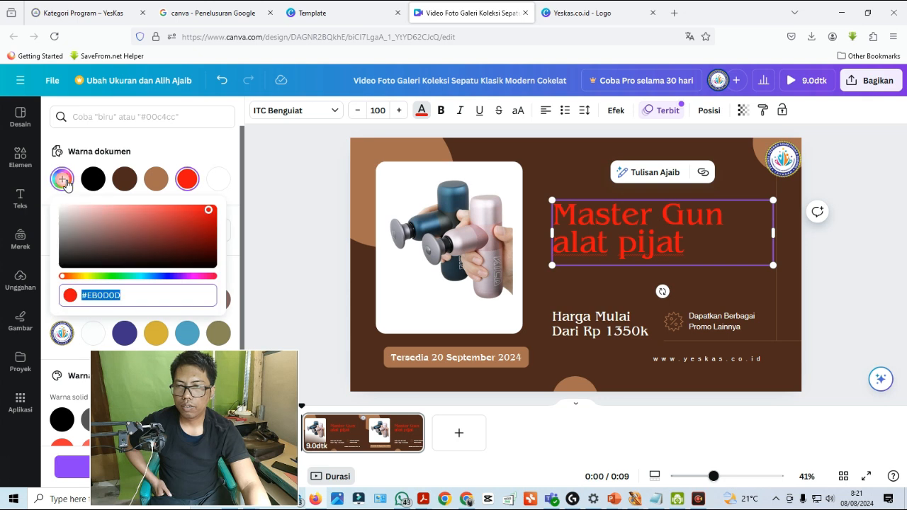
left_click(90, 277)
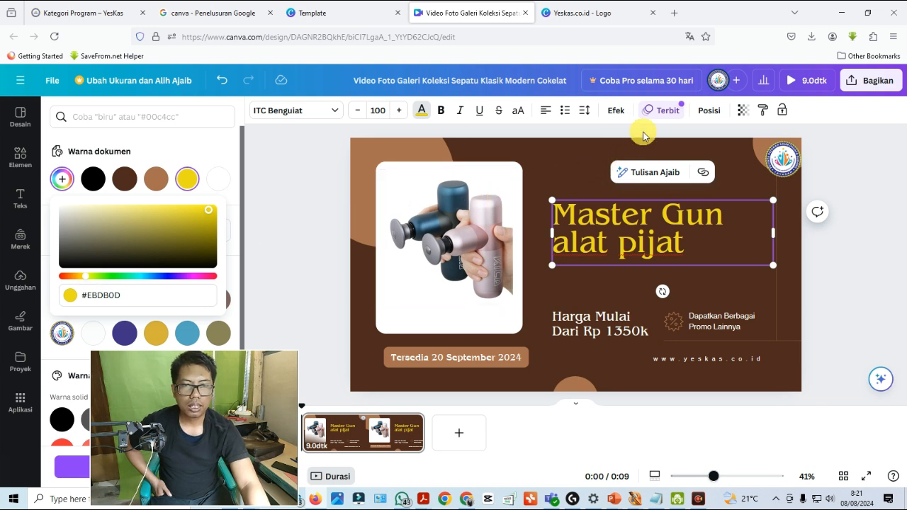
Make the yellow heading bold and apply the glitch-style text effect with coloured offset edges.
left_click(442, 111)
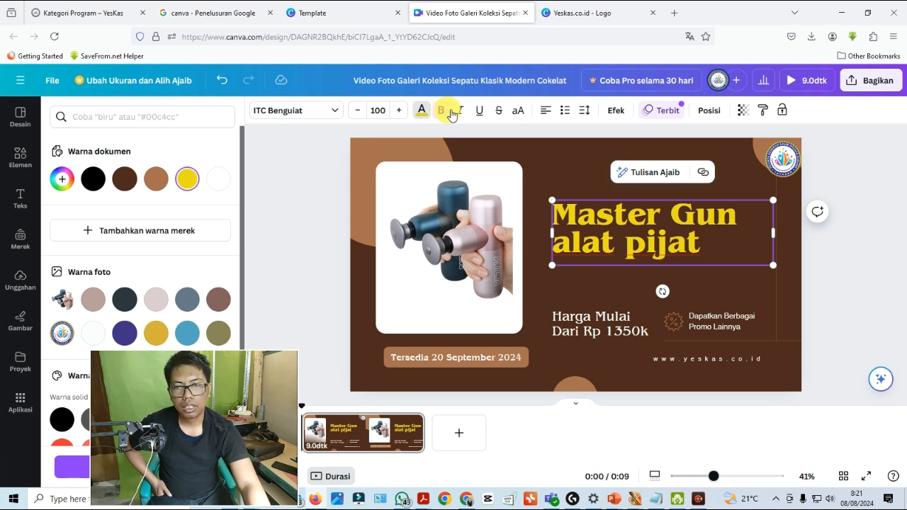
scroll(160, 298, "down", 2)
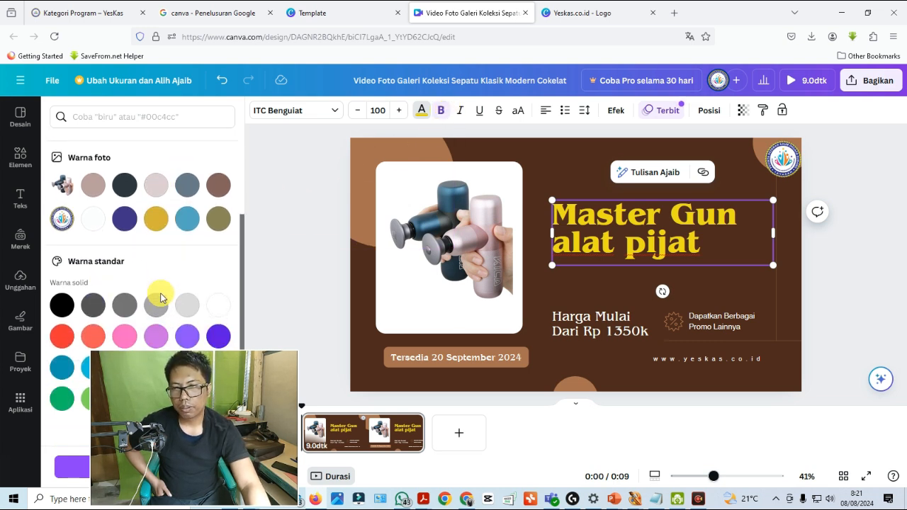
left_click(616, 112)
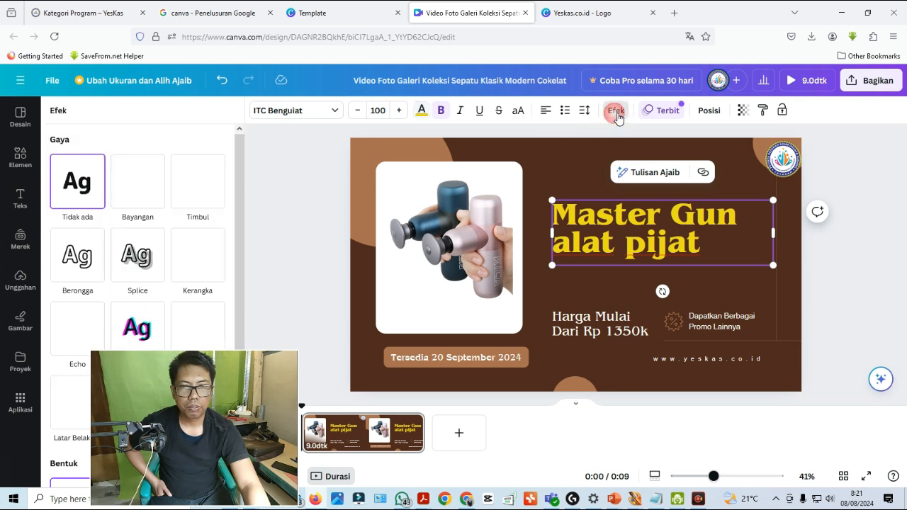
left_click(145, 334)
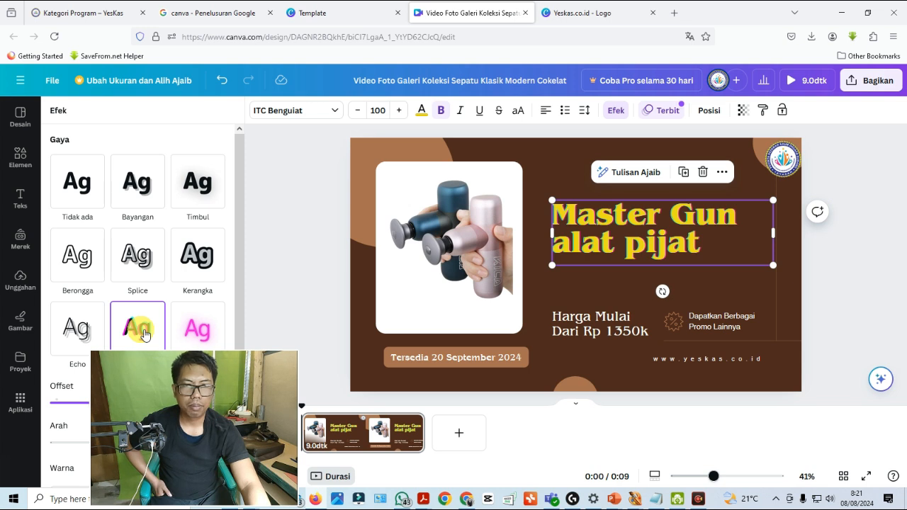
left_click(710, 112)
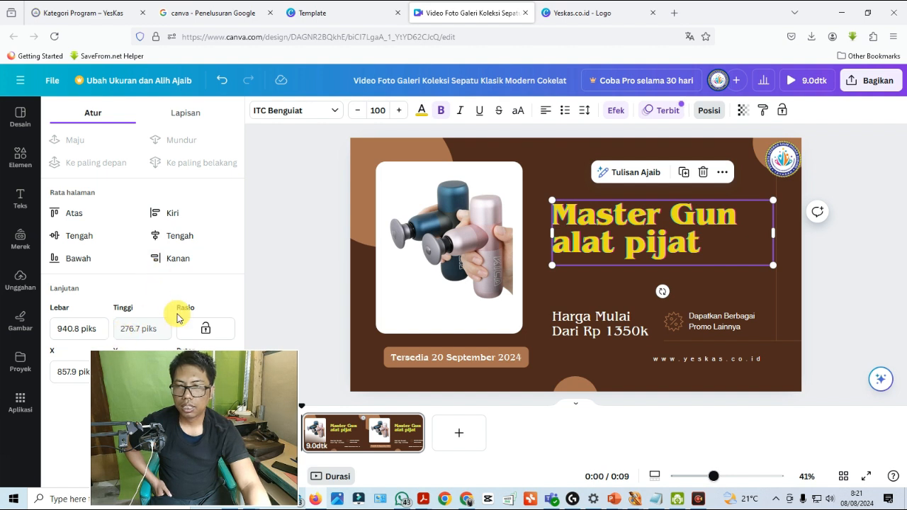
left_click(279, 228)
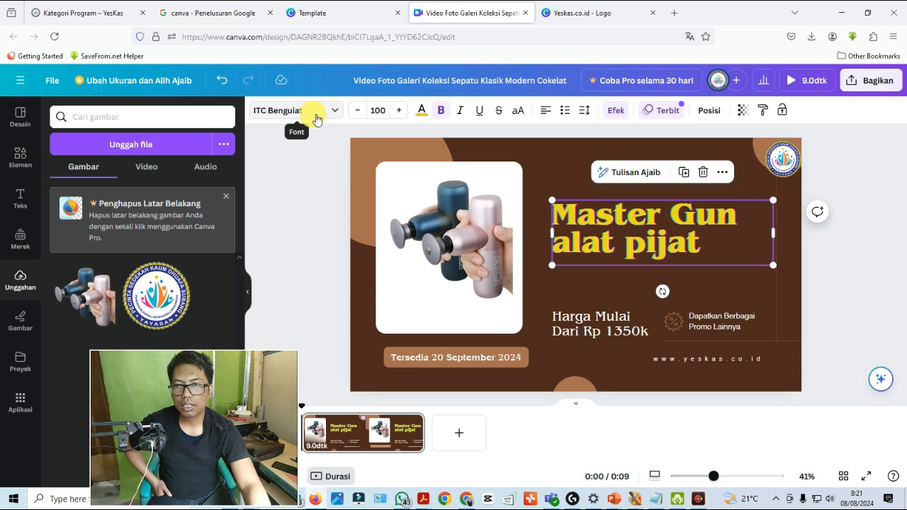
left_click(336, 112)
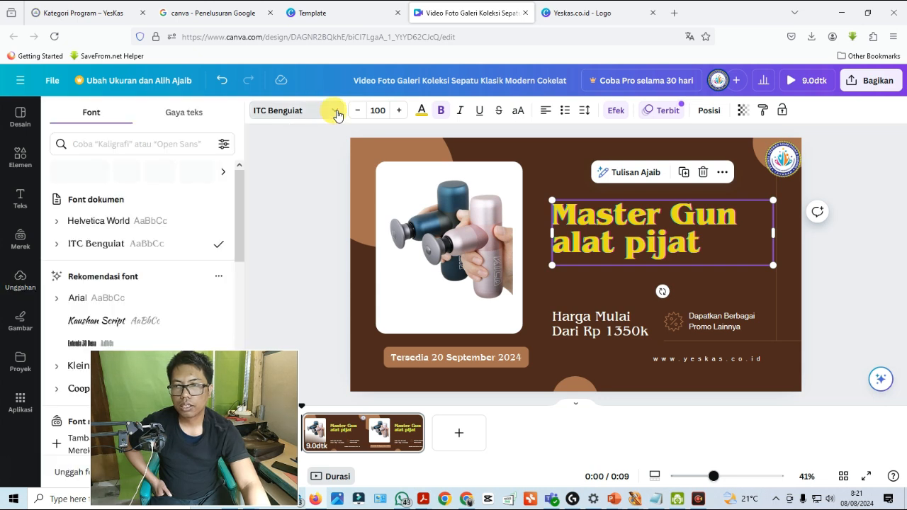
left_click_drag(187, 454, 795, 454)
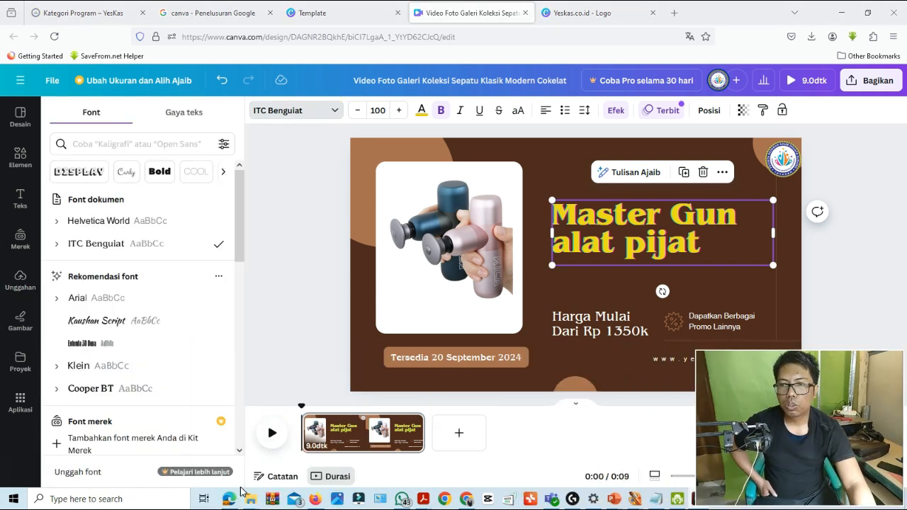
scroll(95, 403, "down", 2)
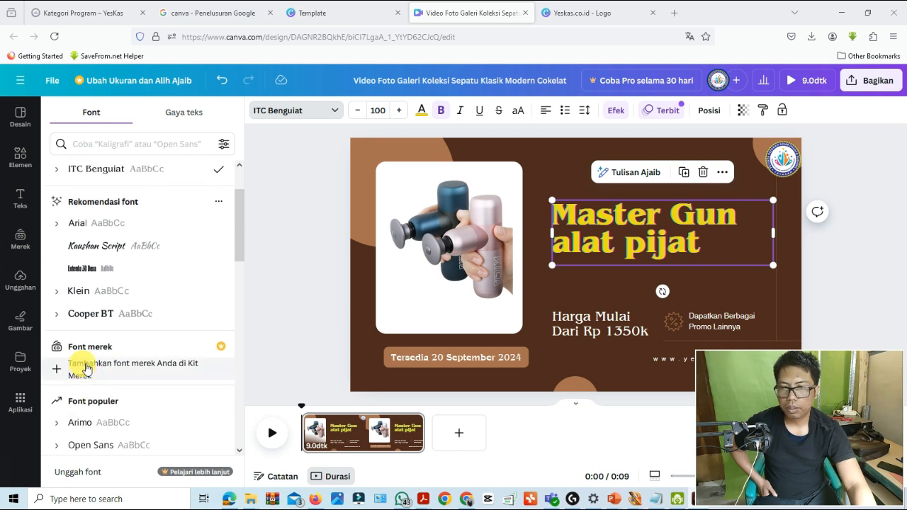
scroll(81, 397, "down", 8)
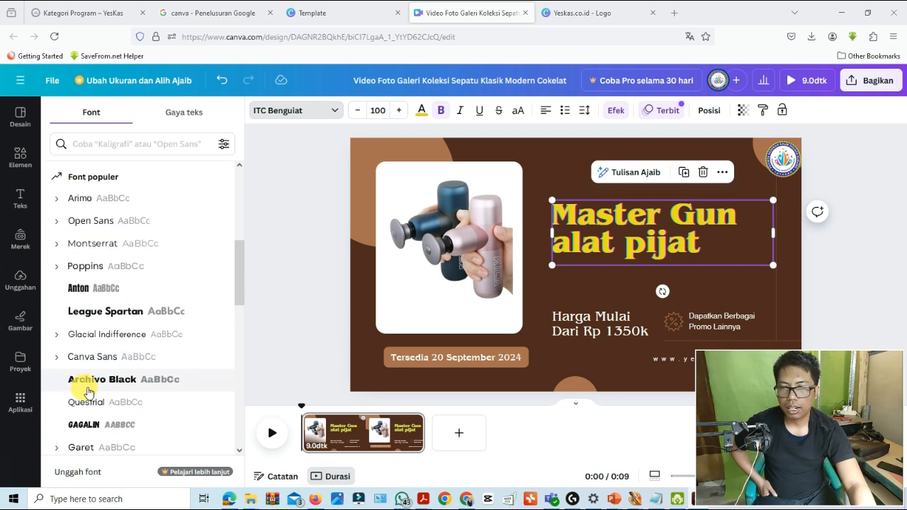
left_click(297, 221)
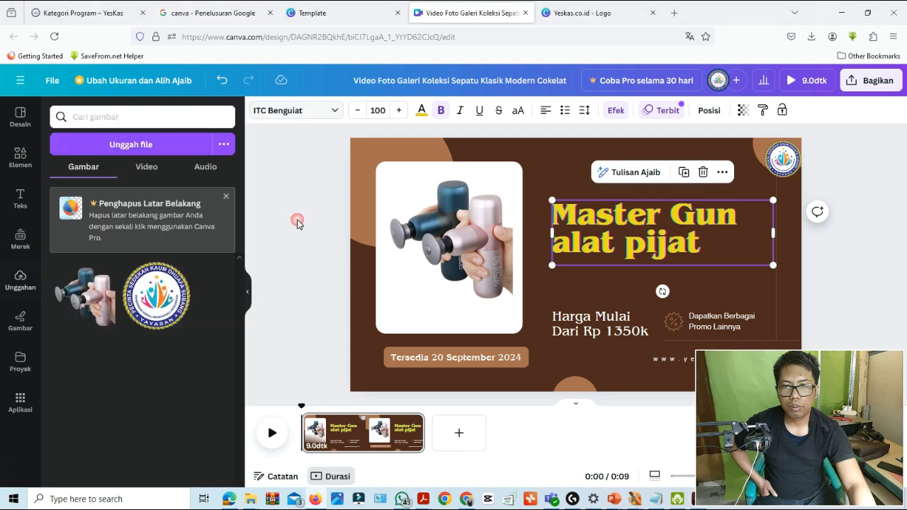
Try font size 99, italic and non-bold styling on the "Master Gun alat pijat" heading, and restore size 100 with bold only.
left_click(359, 110)
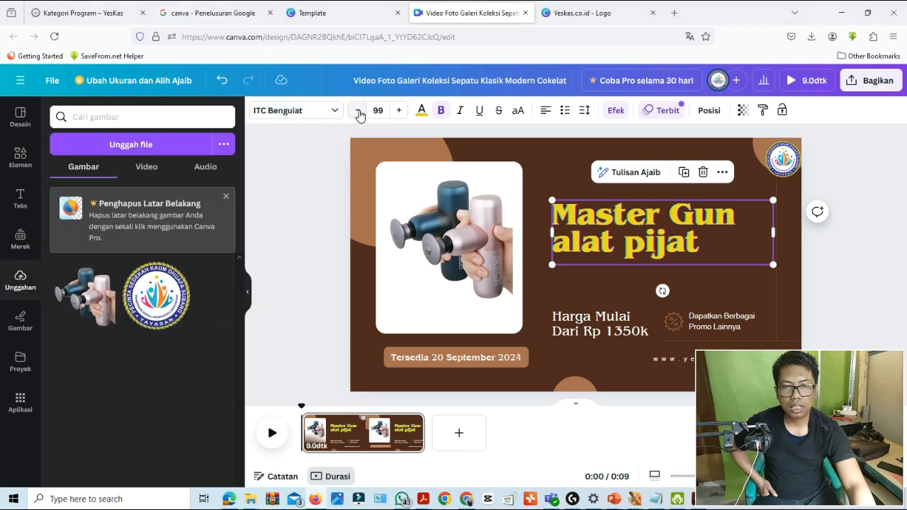
left_click(399, 111)
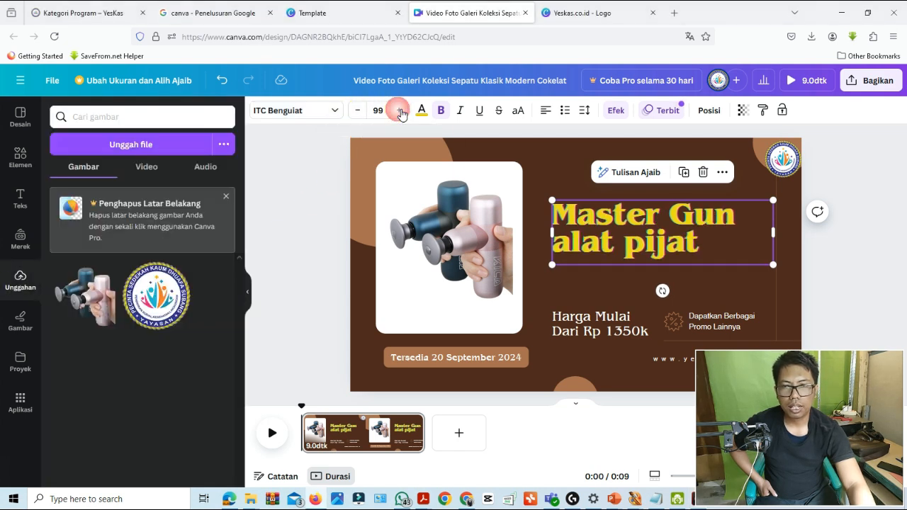
left_click(460, 112)
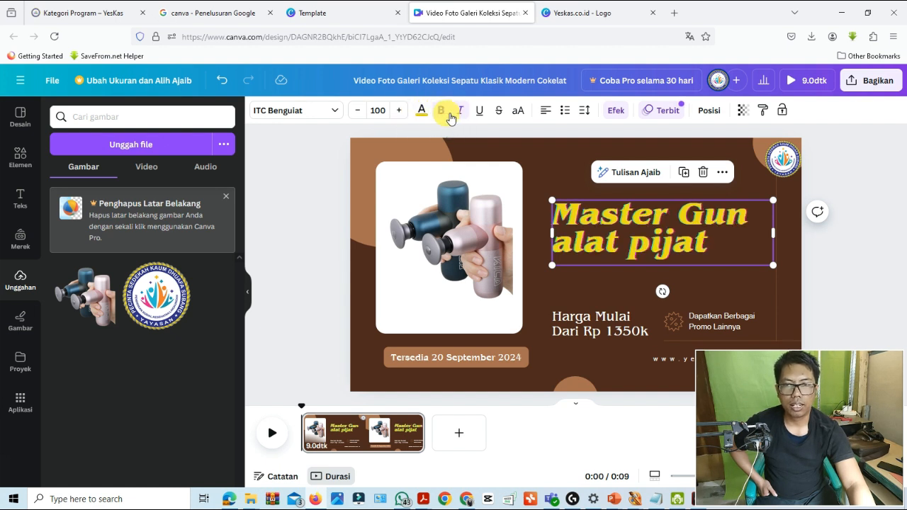
left_click(441, 112)
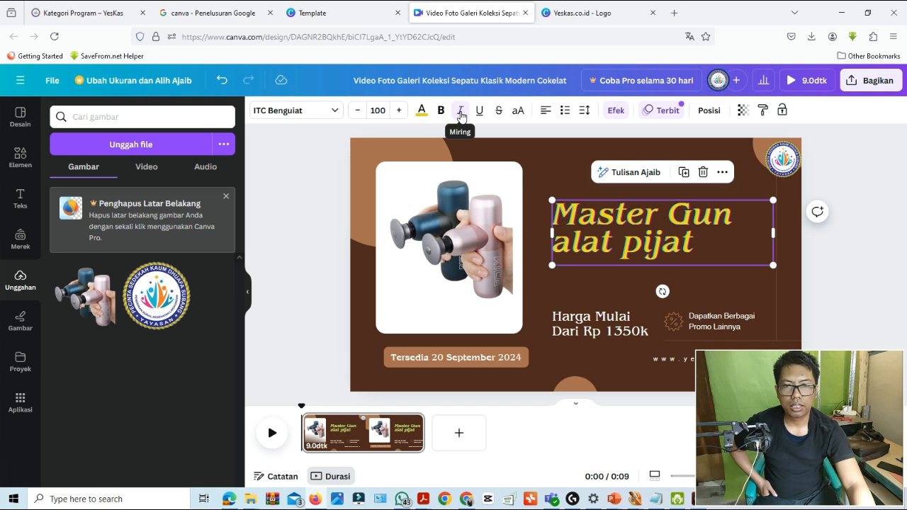
left_click(461, 112)
left_click(442, 112)
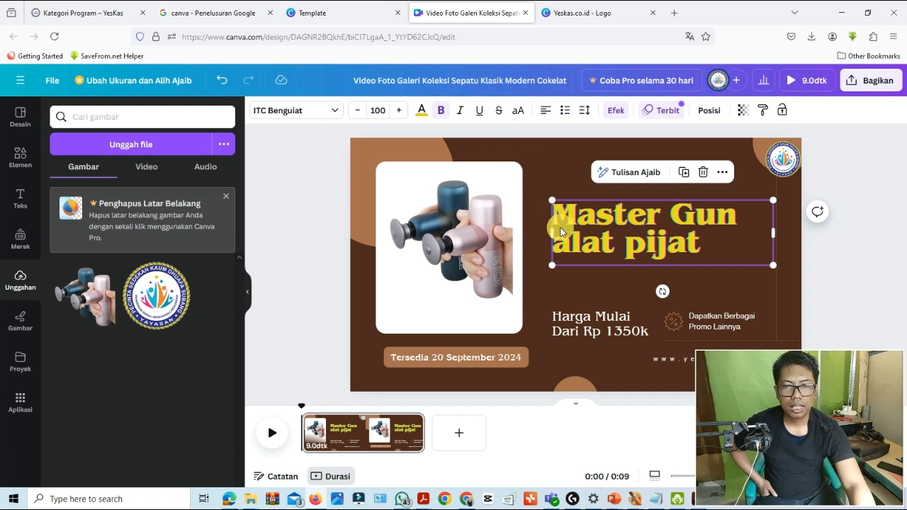
Try bulleted and numbered list formatting on the "Master Gun alat pijat" heading, and return it to plain lines.
left_click(480, 111)
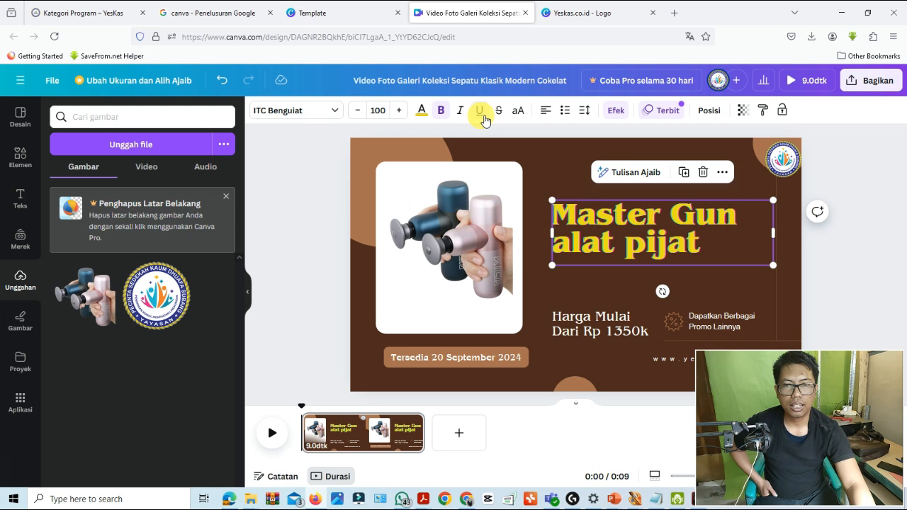
left_click(565, 111)
left_click(566, 111)
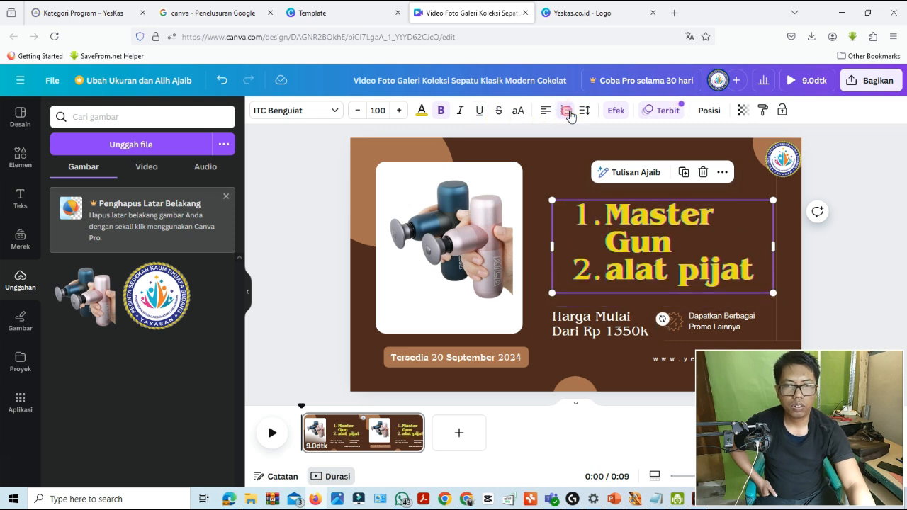
left_click(565, 110)
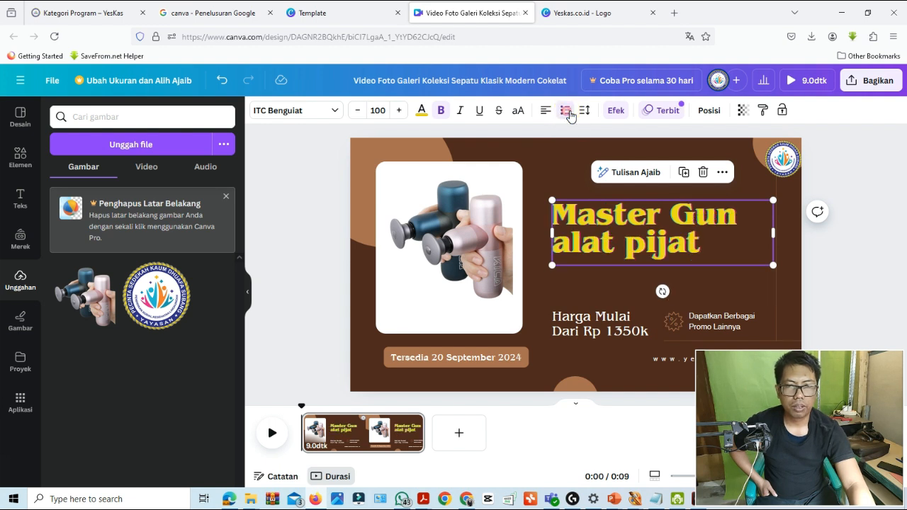
Examine the heading's effect styles, position settings and transparency options without altering its appearance.
left_click(617, 111)
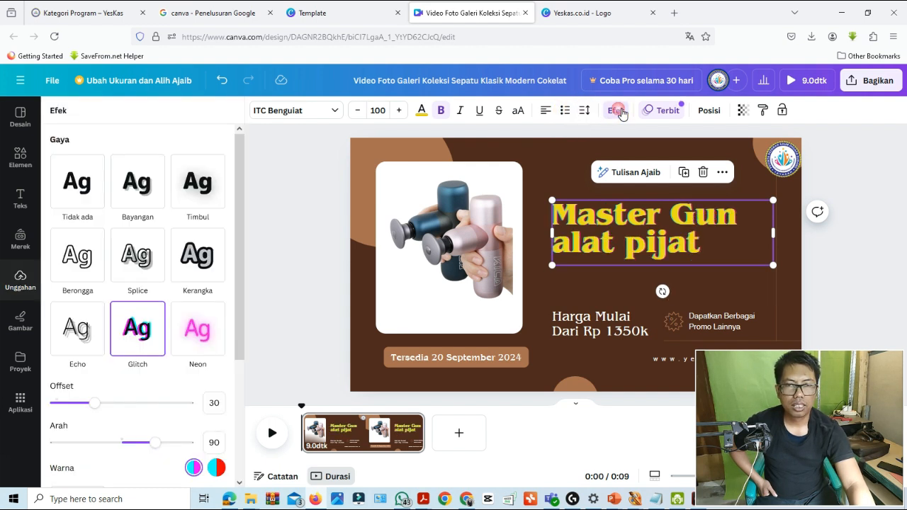
left_click(708, 111)
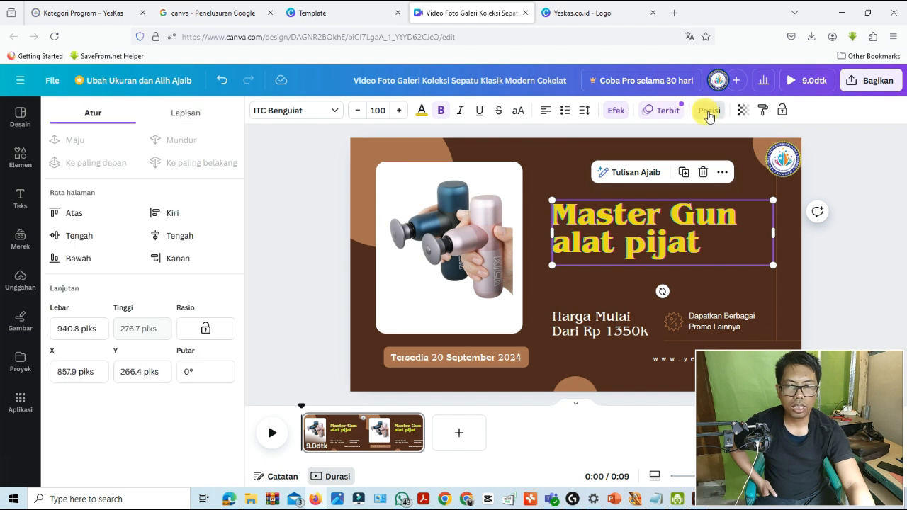
left_click(747, 113)
mouse_move(706, 156)
left_mouse_down()
mouse_move(678, 162)
mouse_move(710, 161)
left_mouse_up()
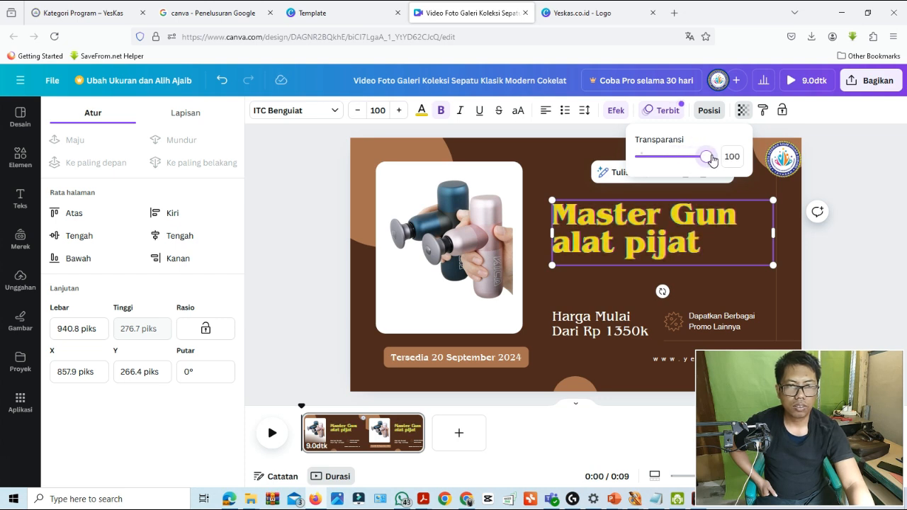
left_click(857, 150)
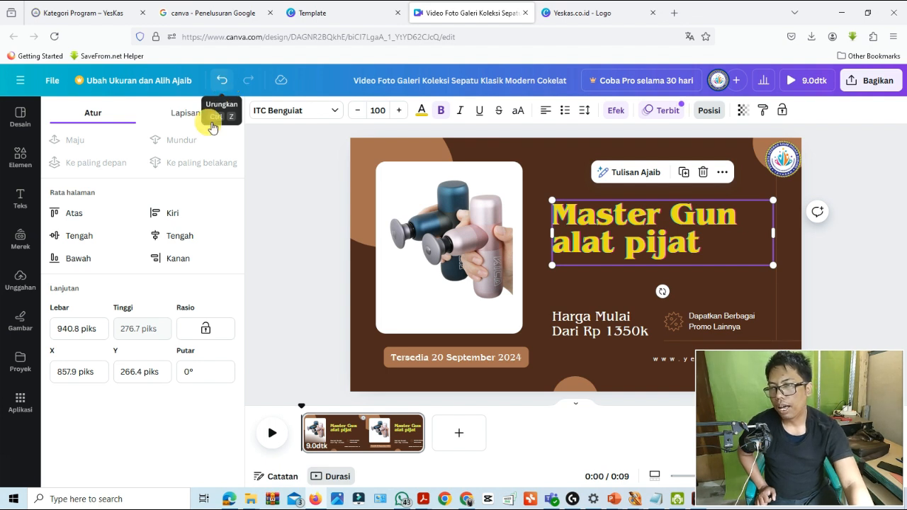
left_click(21, 401)
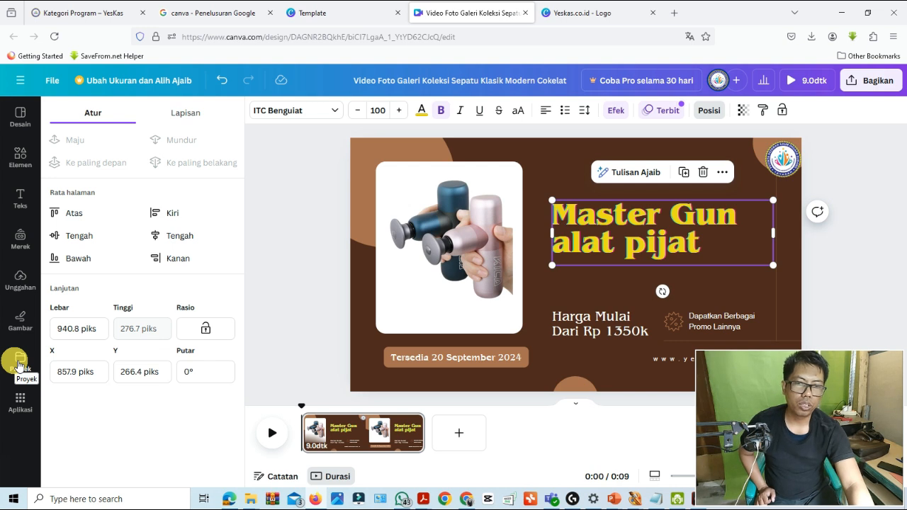
left_click(840, 260)
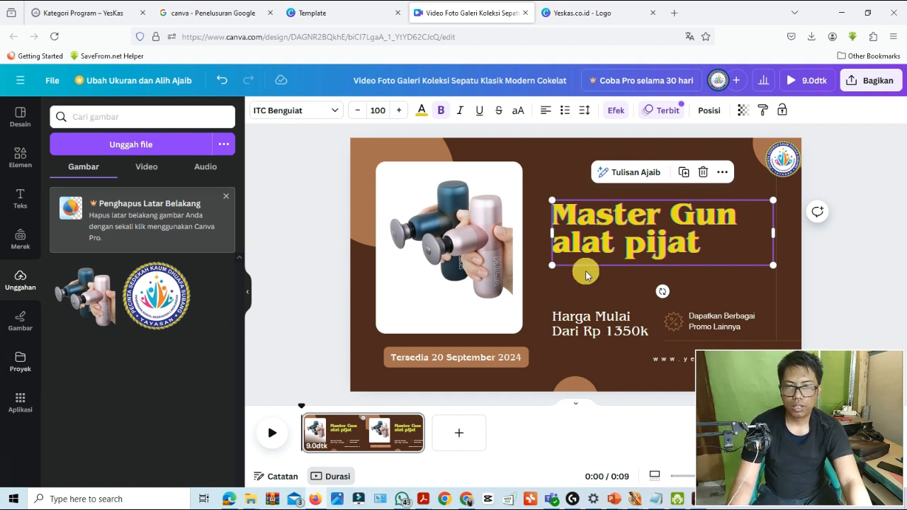
Deselect the heading and set the design's download file type to JPG.
left_click(899, 151)
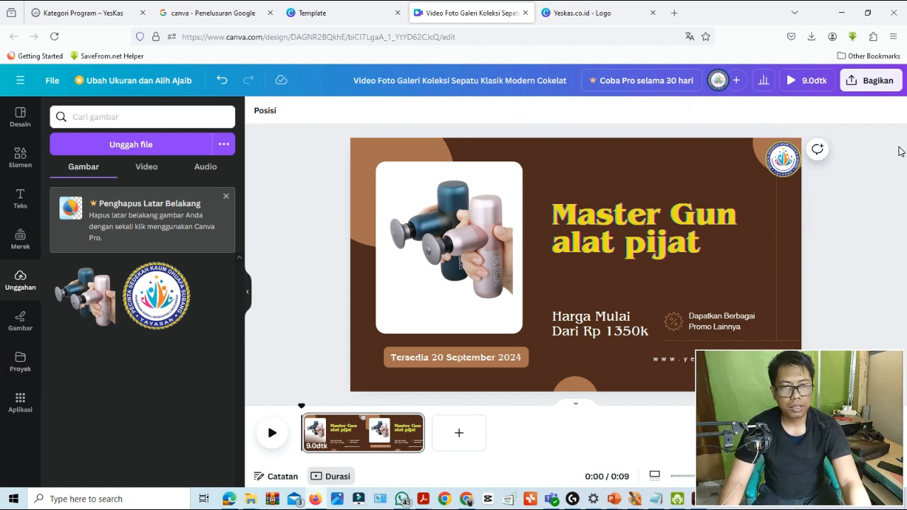
left_click(872, 80)
scroll(868, 241, "down", 1)
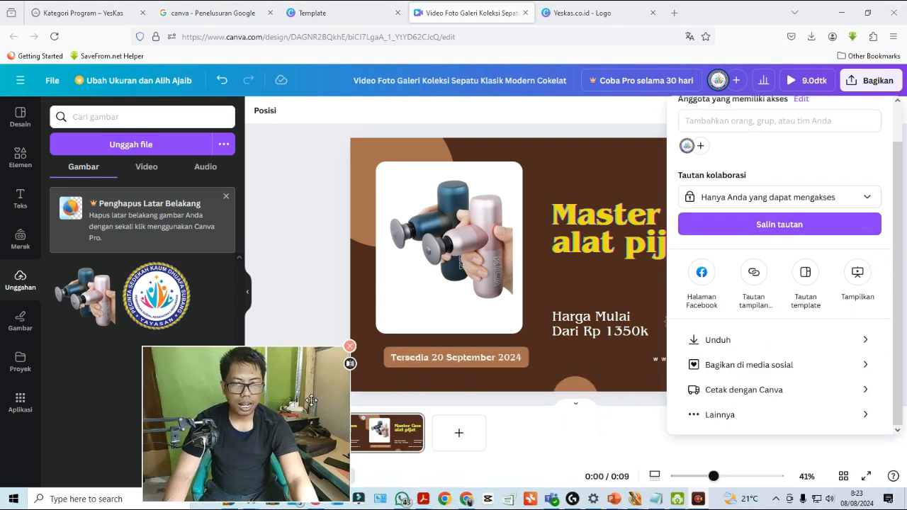
left_click(859, 340)
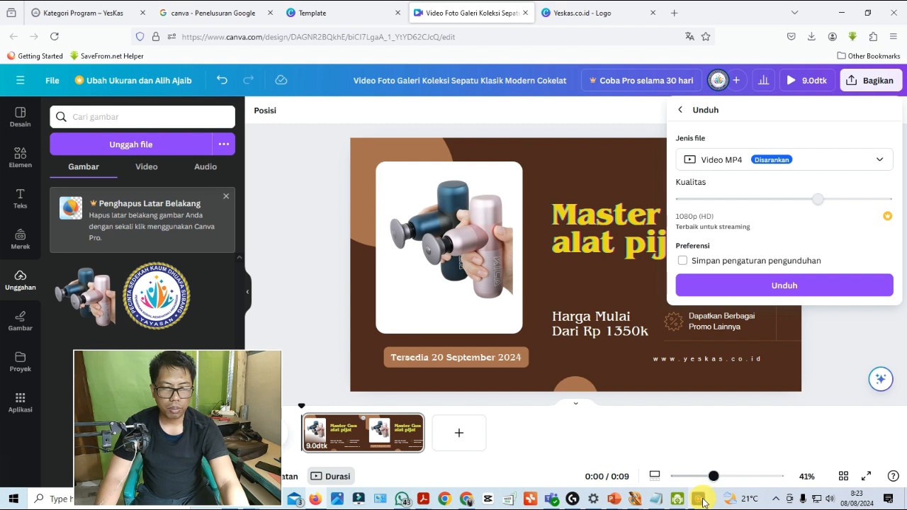
mouse_move(703, 502)
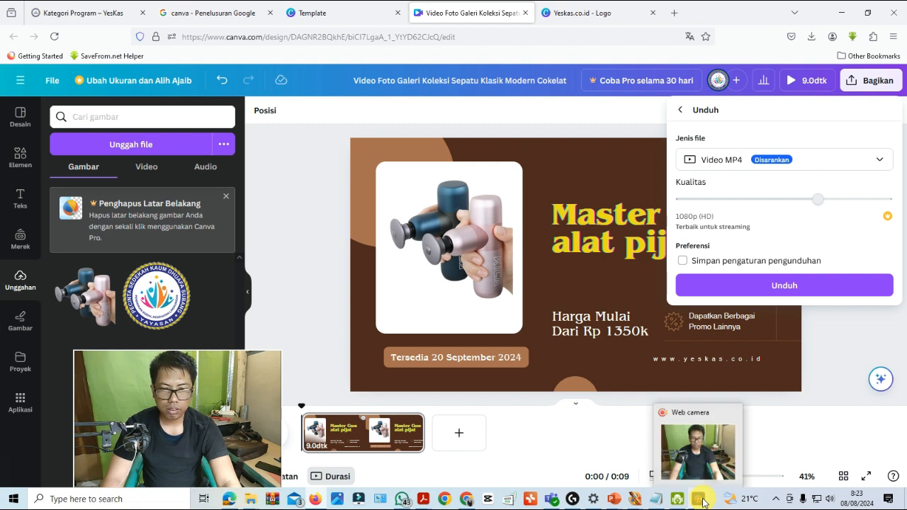
left_click(881, 165)
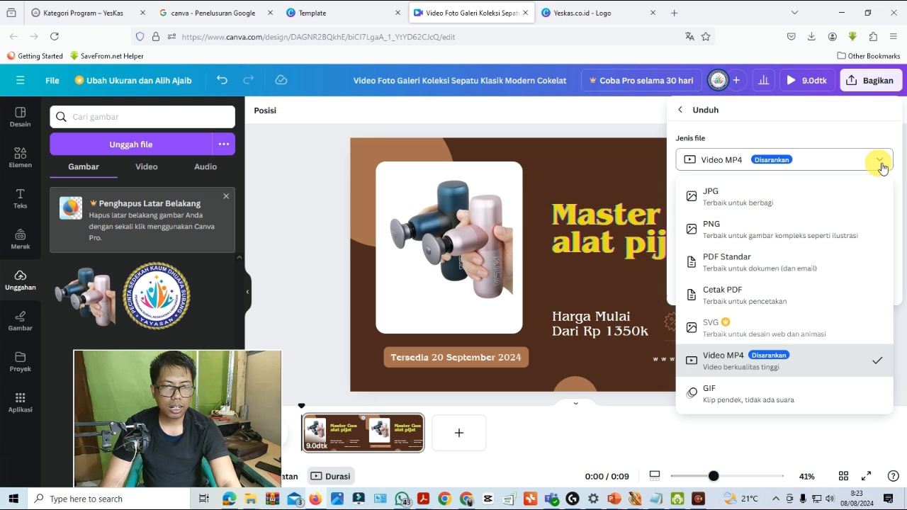
left_click(784, 203)
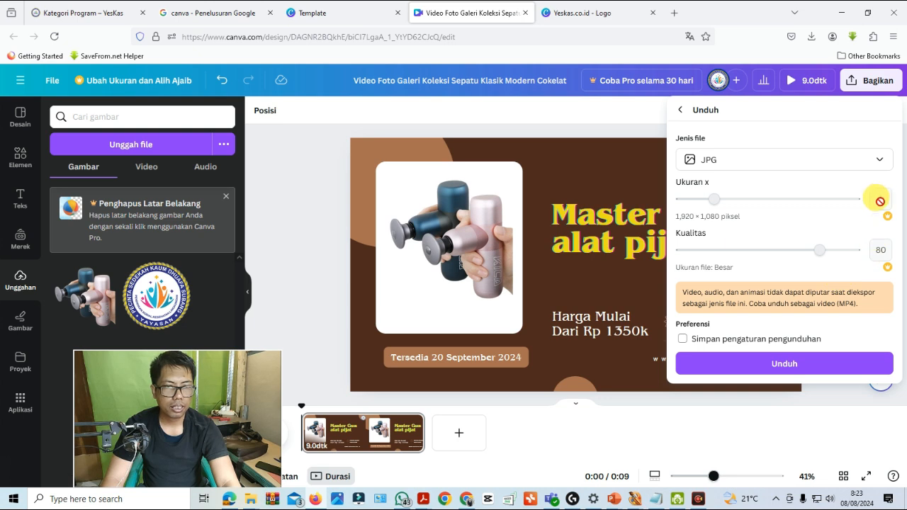
Review the available file types, keep JPG, and download the massage gun cover design.
left_click(881, 162)
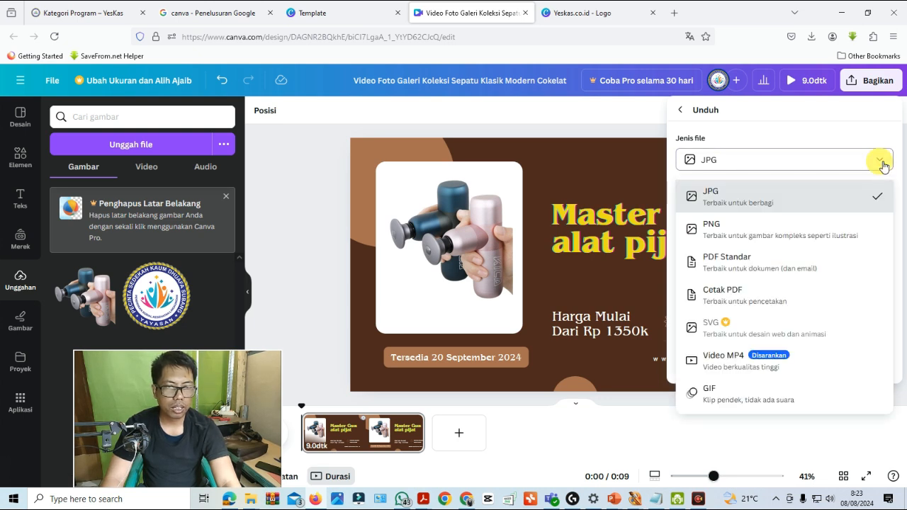
left_click(883, 166)
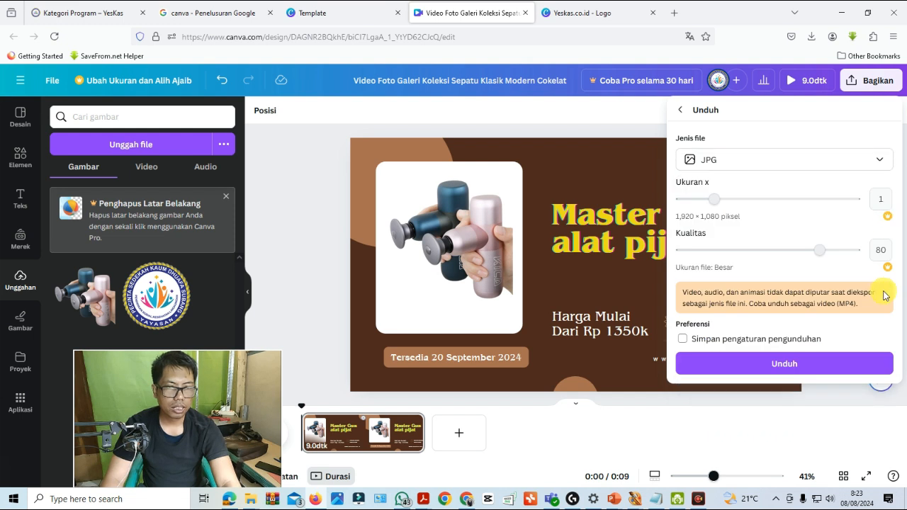
left_click(881, 165)
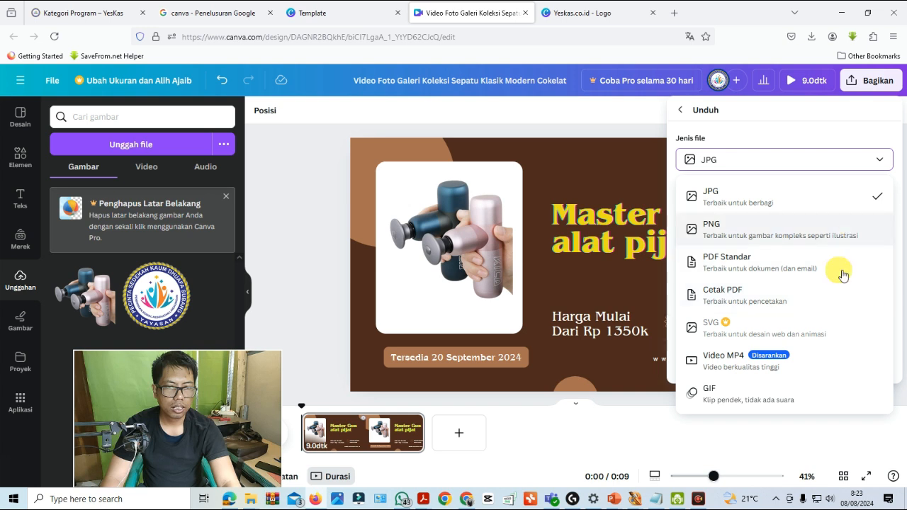
left_click(882, 163)
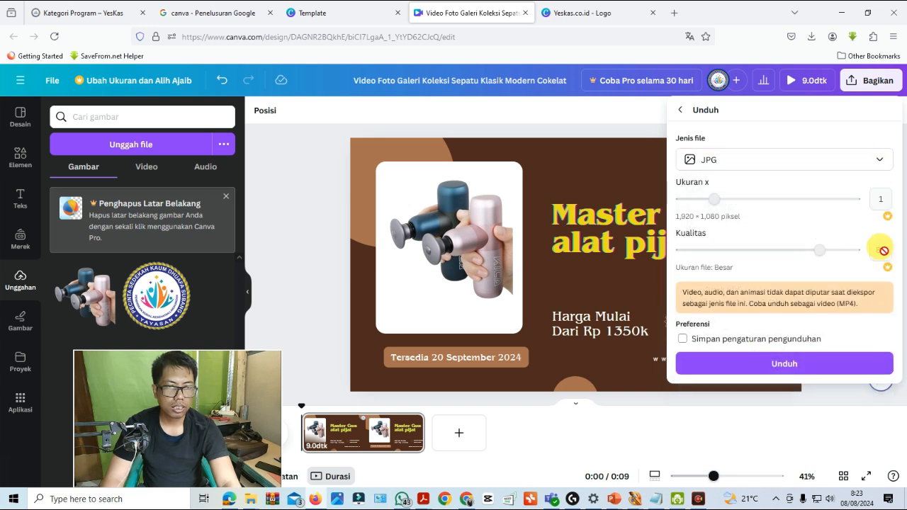
left_click(805, 365)
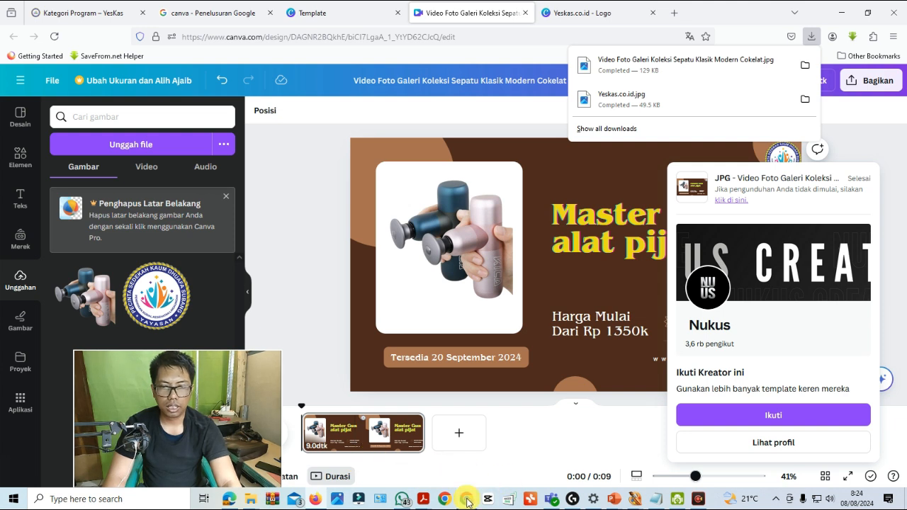
Switch to Chrome and bring up the Yeskas.co.id Facebook page.
mouse_move(466, 502)
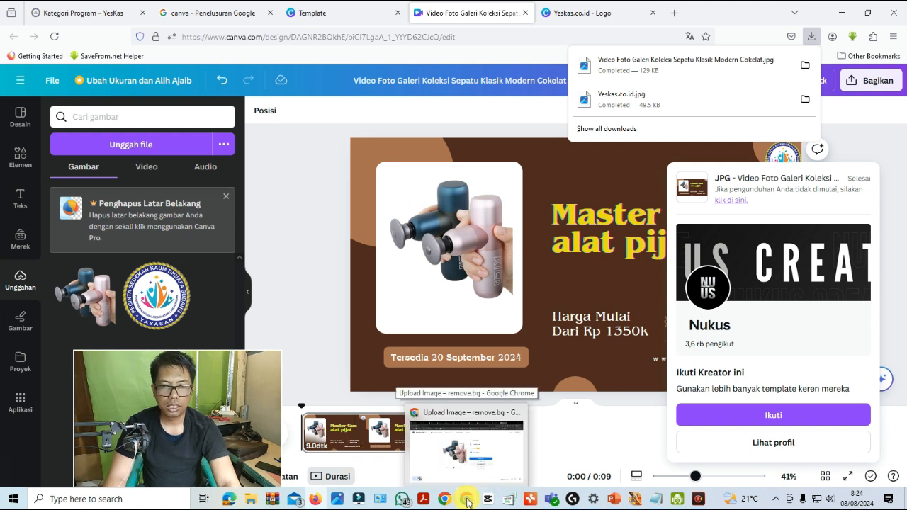
left_click(471, 488)
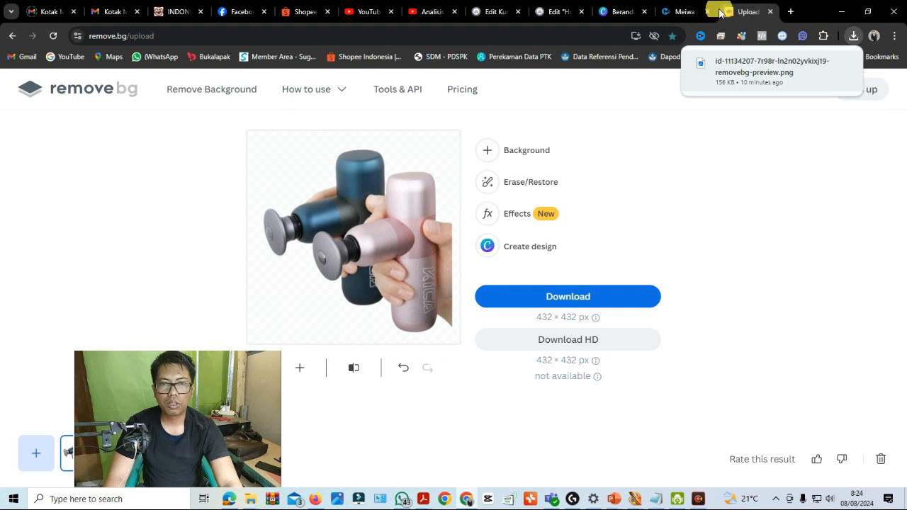
left_click(241, 12)
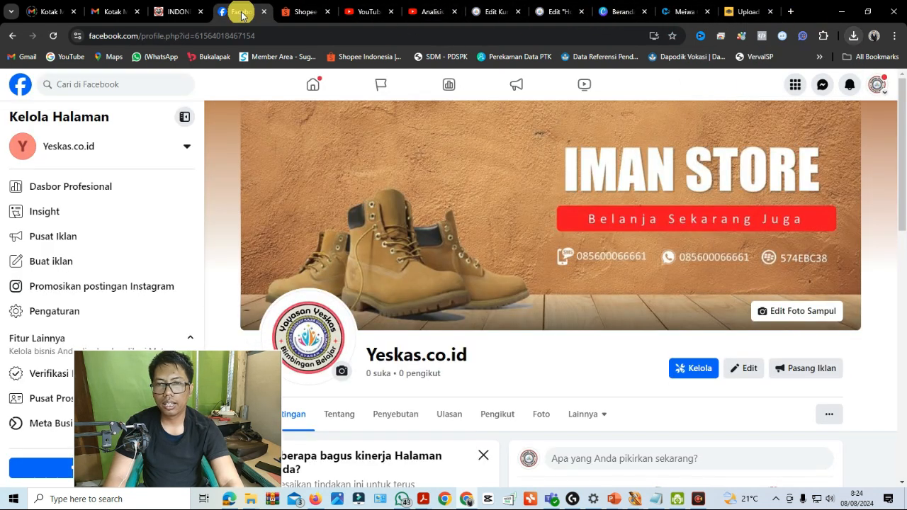
left_click(796, 313)
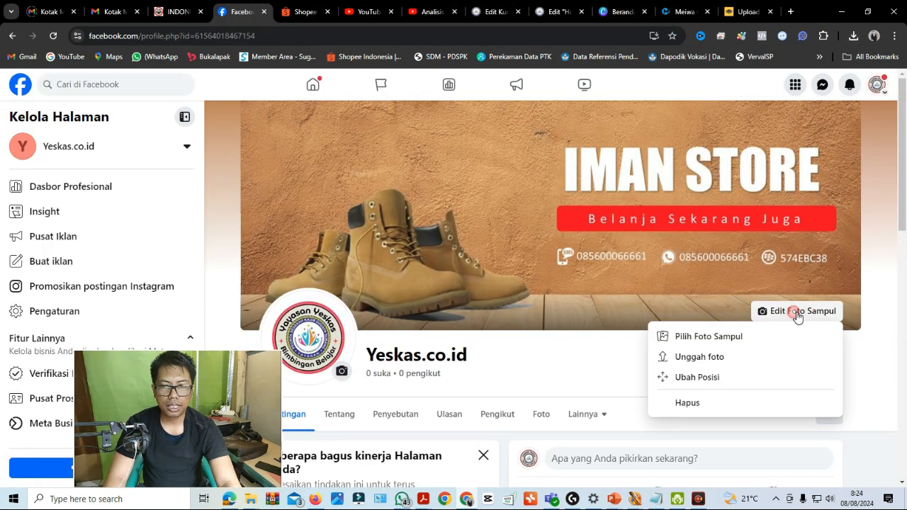
left_click(699, 357)
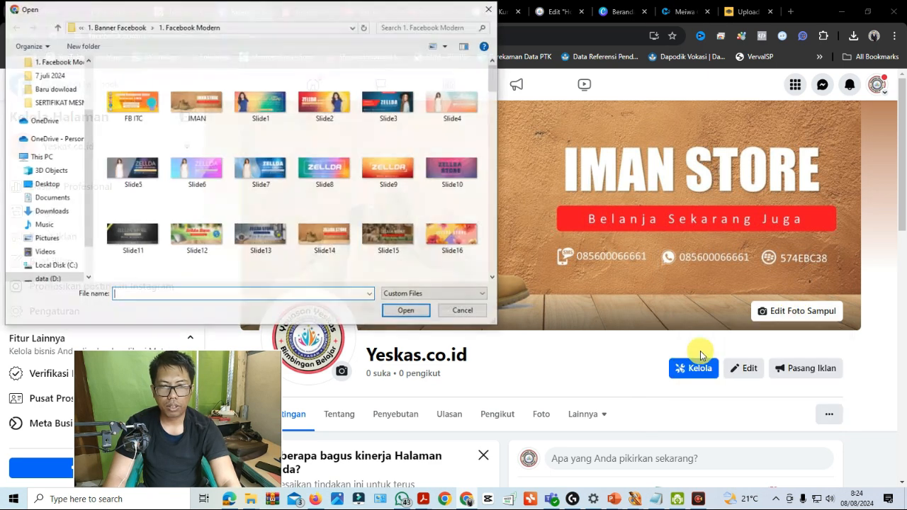
left_click(489, 9)
Upload "Video Foto Galeri Koleksi Sepatu Klasik Modern Cokelat" from the Downloads folder as the Facebook page's cover photo.
left_click(776, 311)
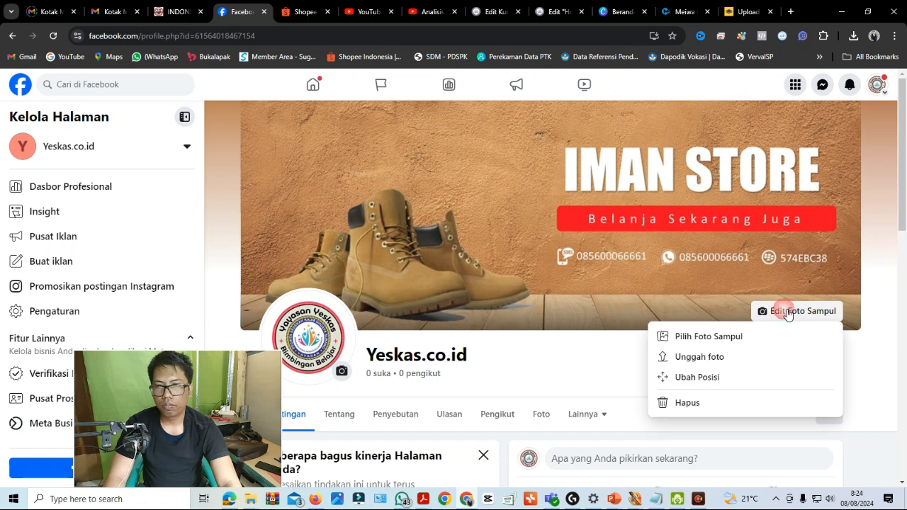
left_click(705, 357)
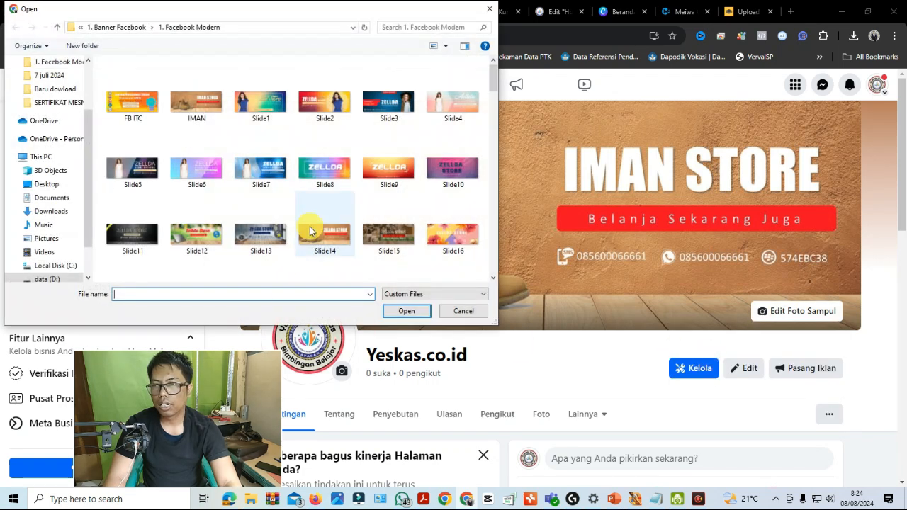
scroll(89, 170, "up", 2)
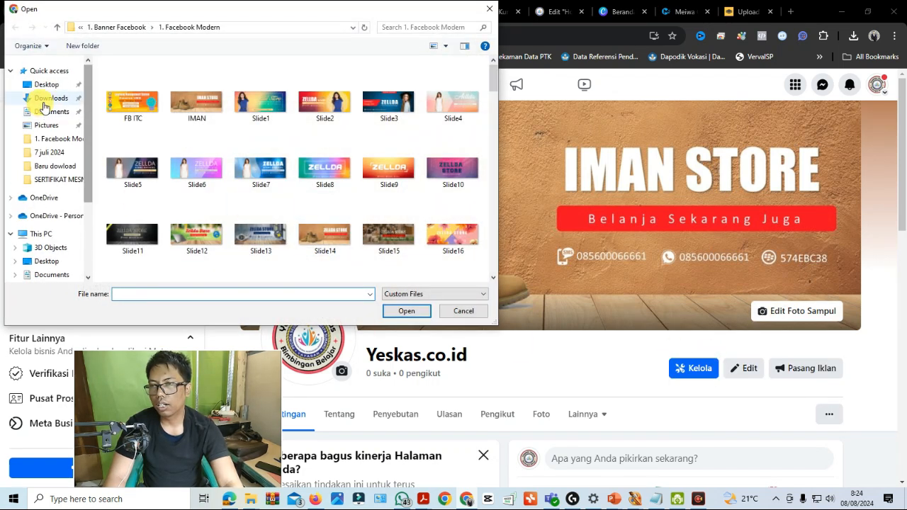
left_click(44, 101)
left_click(124, 99)
left_click(407, 311)
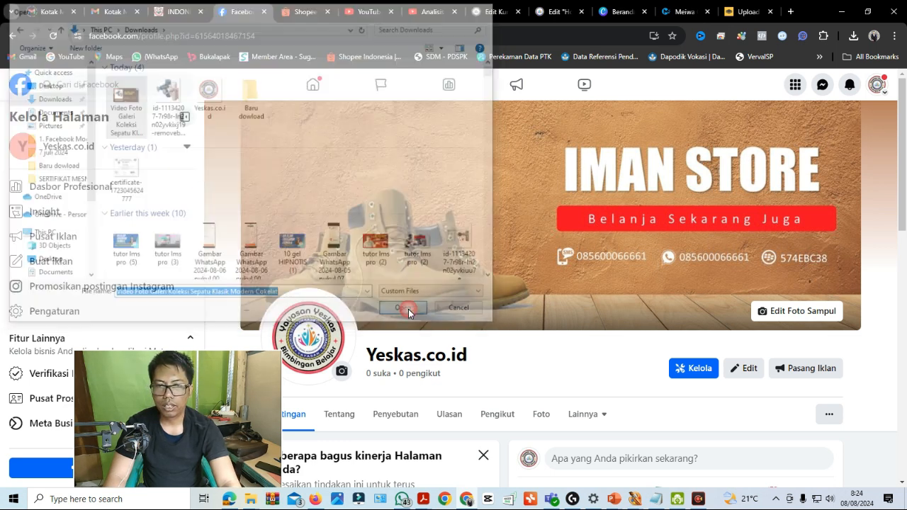
Adjust the position of the massage gun cover image and save it as the page's cover photo.
left_click_drag(204, 434, 828, 412)
left_click_drag(602, 261, 628, 257)
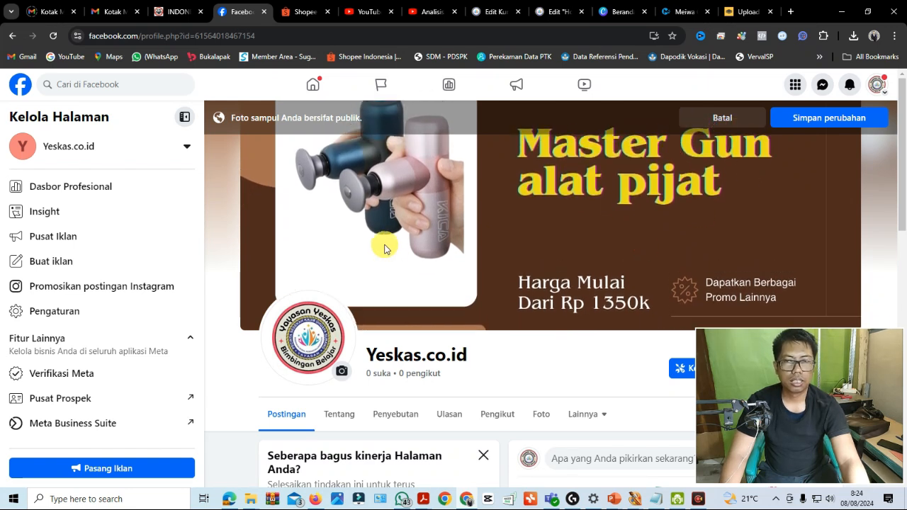
left_click(831, 119)
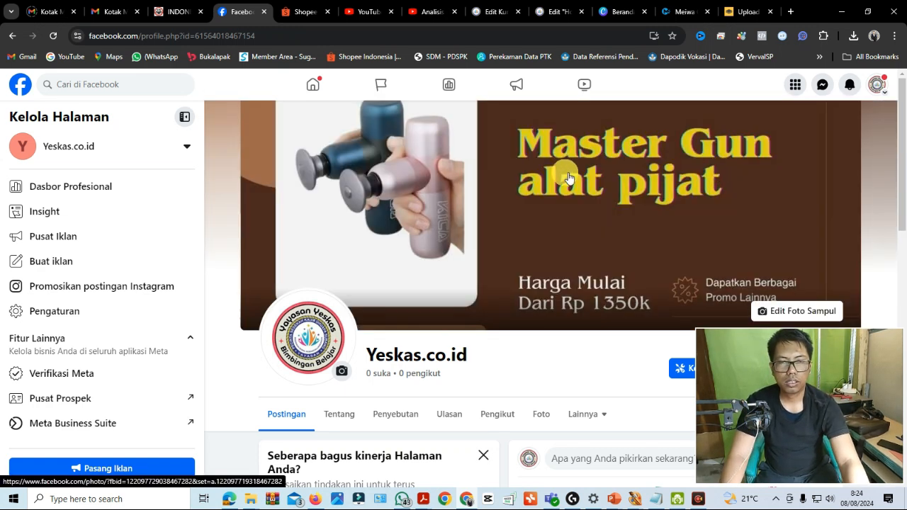
Switch to the Firefox window with the Canva design, close it, and relaunch Firefox.
mouse_move(318, 502)
left_click(316, 477)
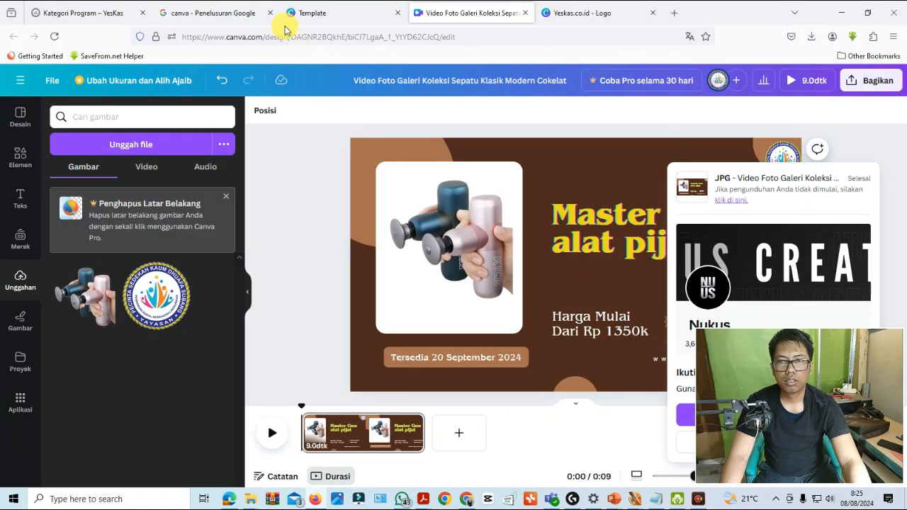
left_click(896, 16)
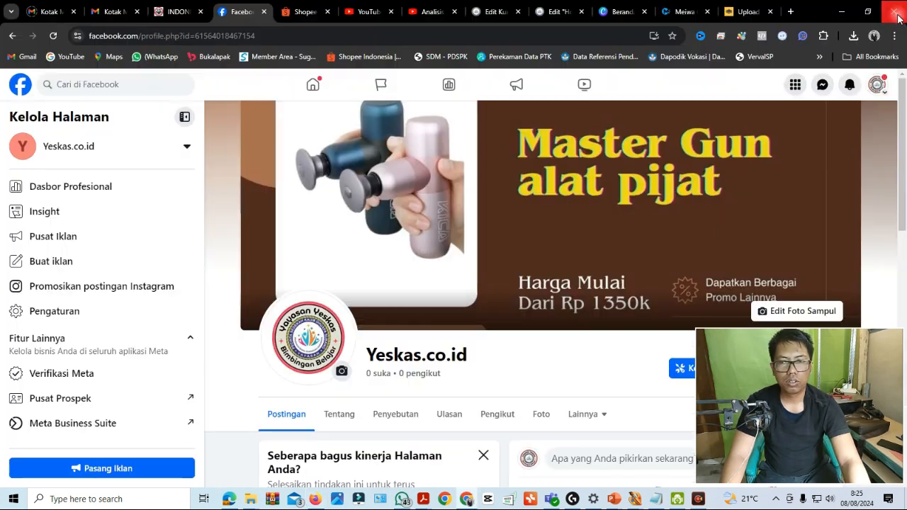
left_click(316, 501)
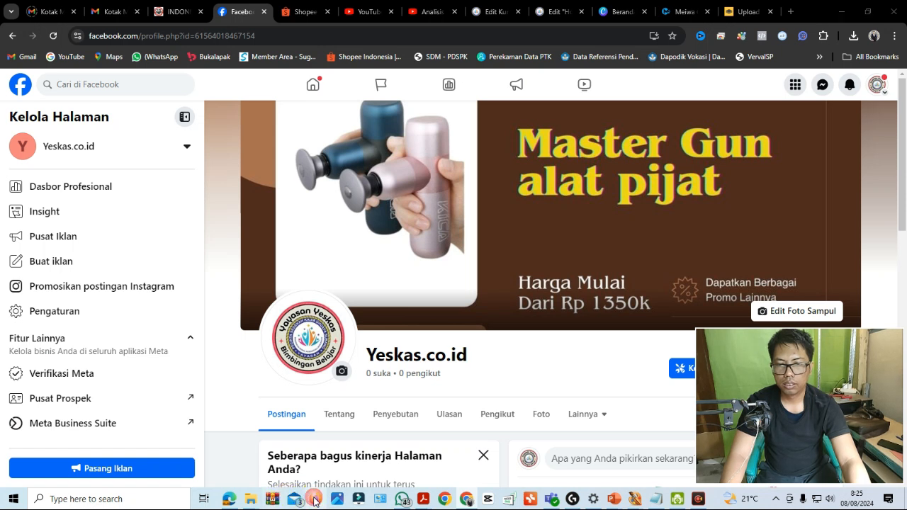
Minimize the Chrome, PowerPoint and File Explorer windows to clear the desktop.
left_click(843, 15)
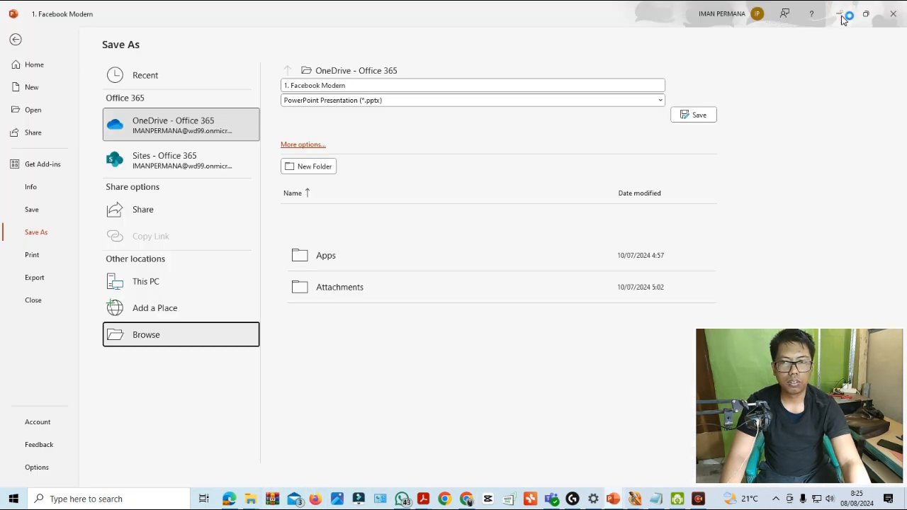
left_click(840, 16)
left_click(842, 9)
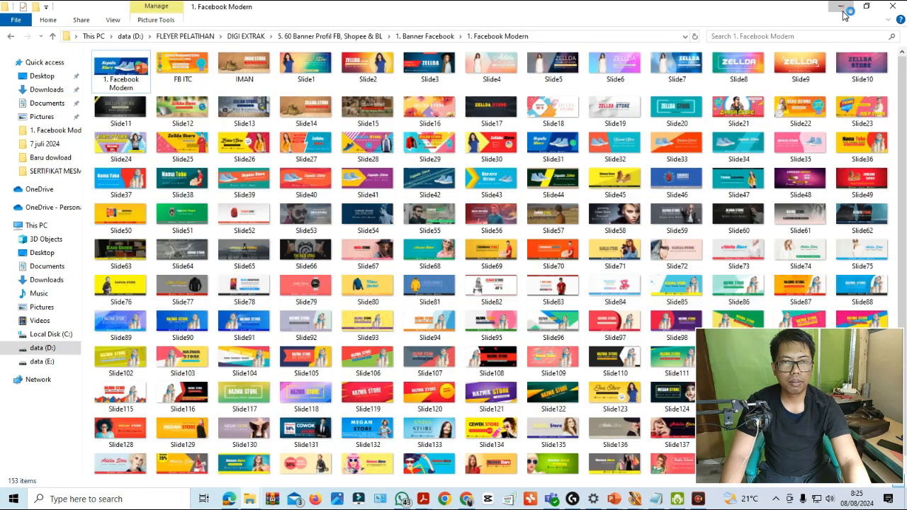
left_click(843, 10)
left_click(839, 19)
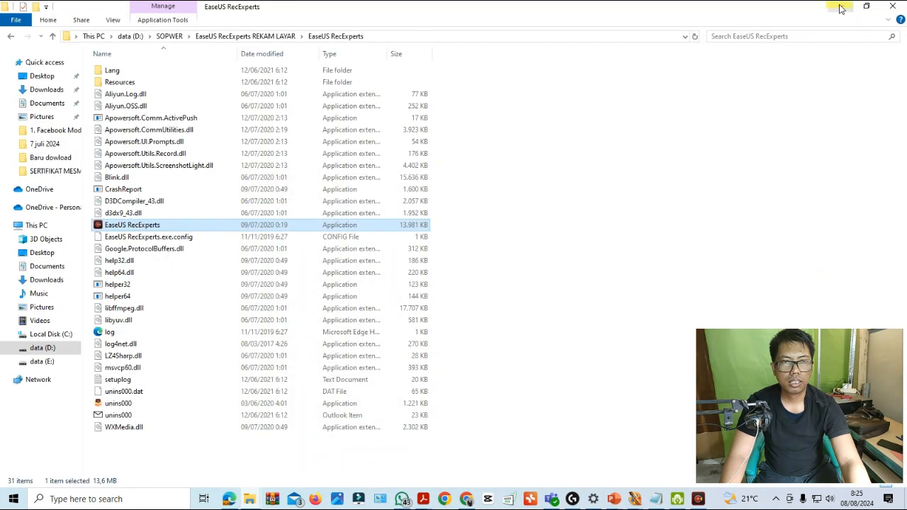
left_click(841, 9)
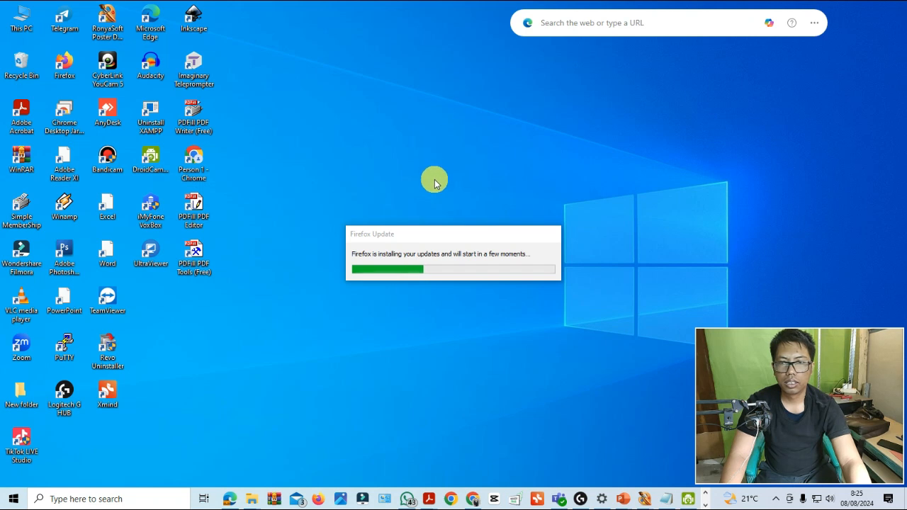
left_click_drag(831, 436, 802, 305)
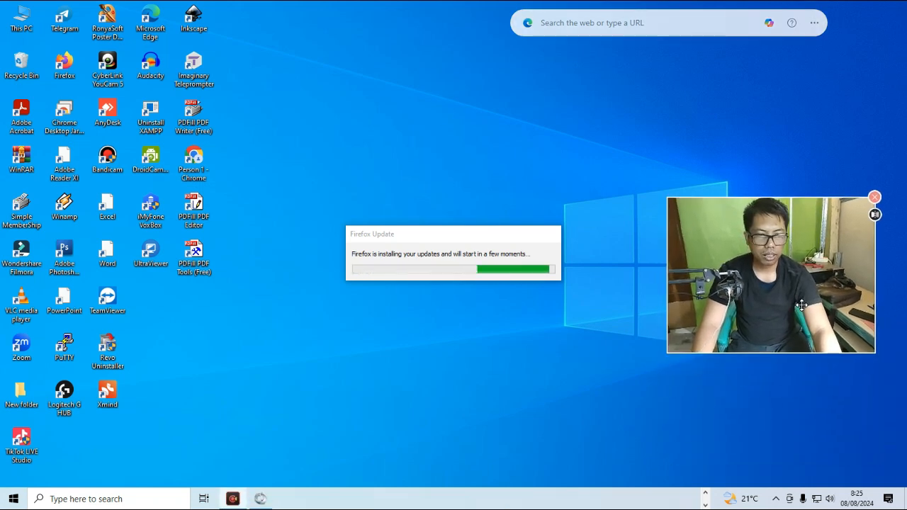
mouse_move(233, 498)
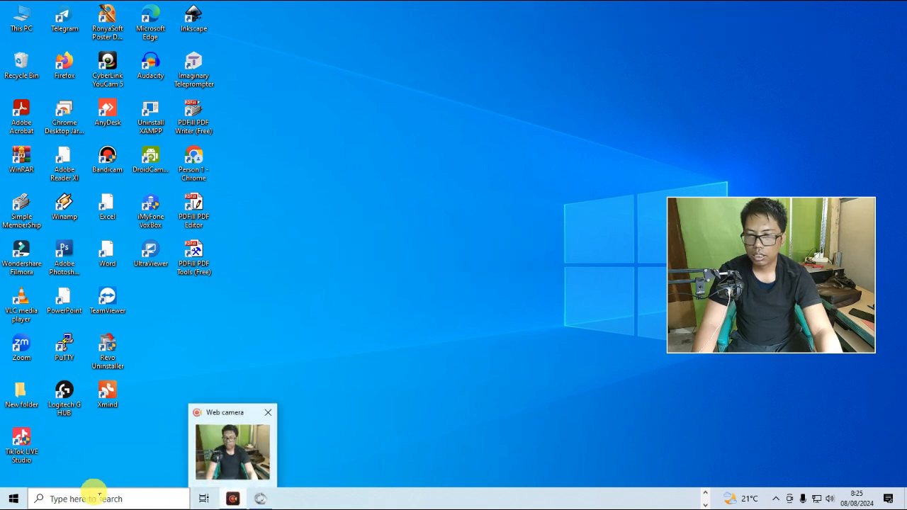
mouse_move(24, 470)
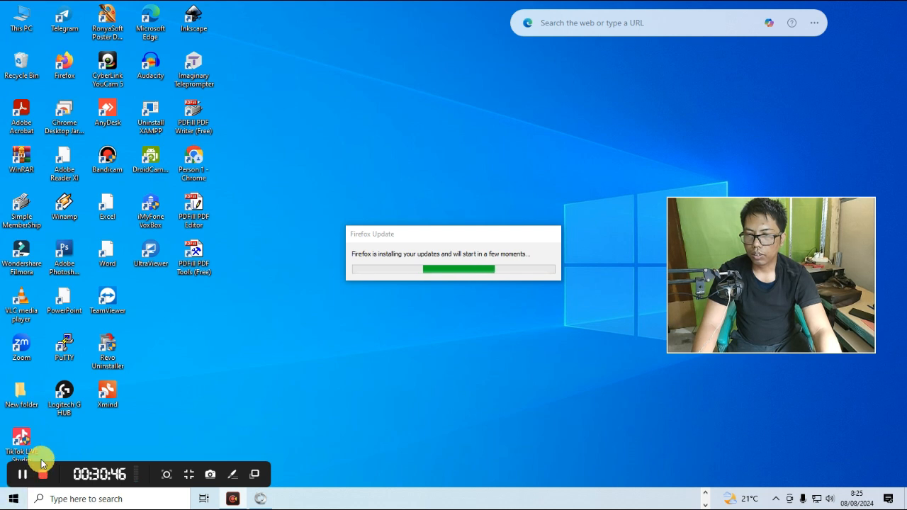
left_click_drag(61, 475, 108, 448)
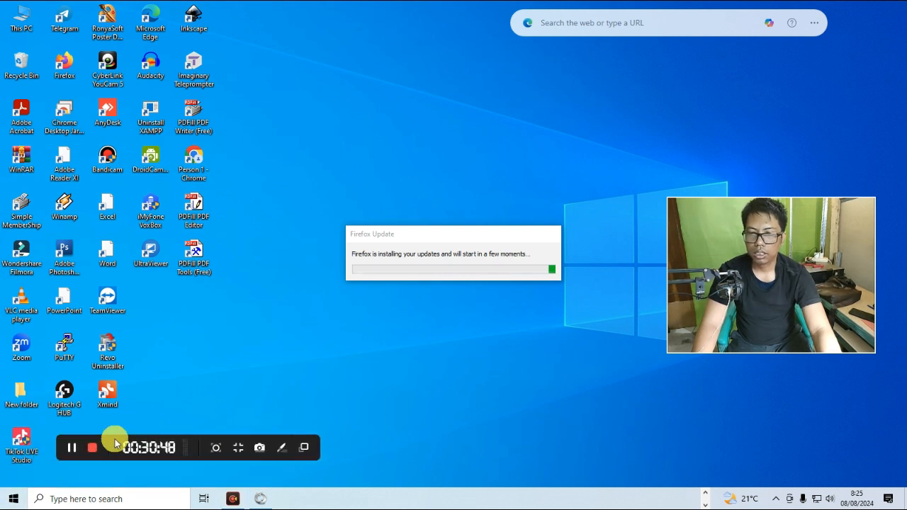
left_click_drag(810, 273, 814, 354)
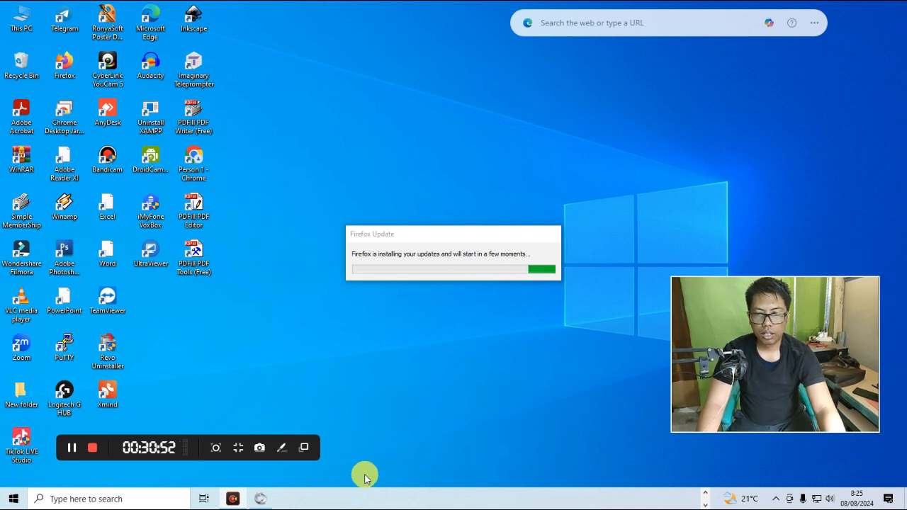